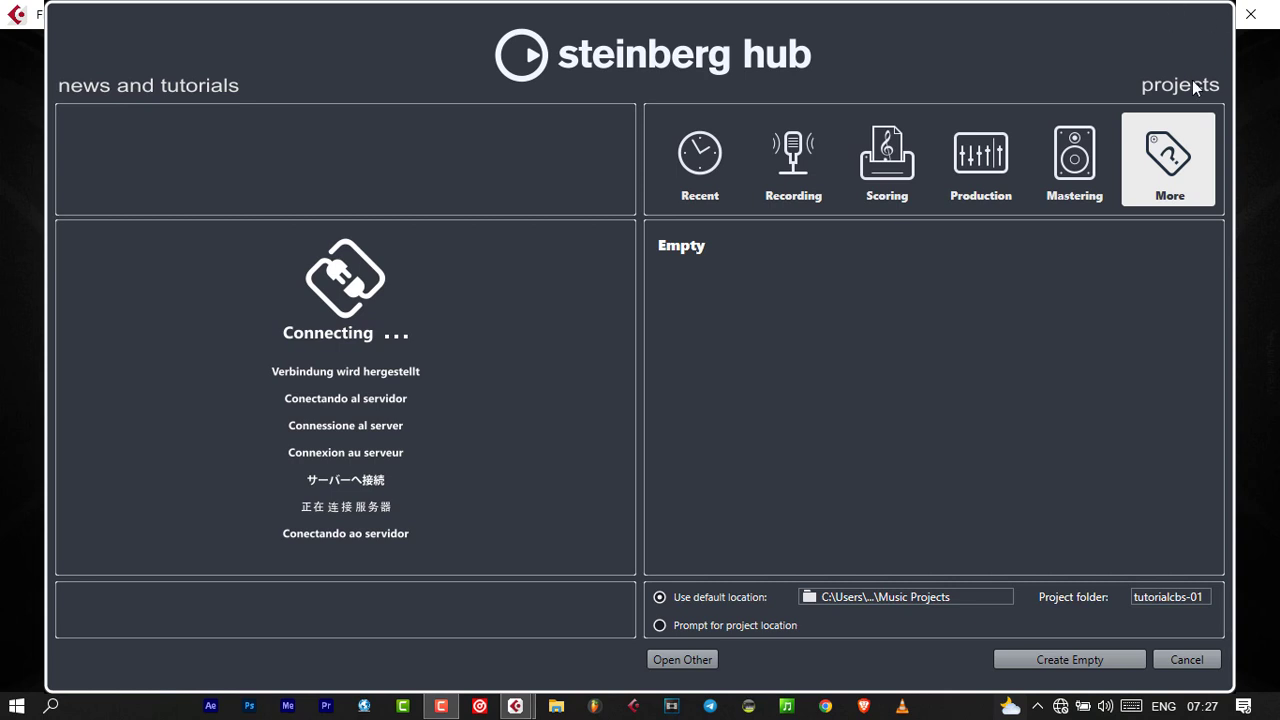
- Look through the recent projects and the additional templates in the hub, and dismiss it without creating a project
{"action": "left_click", "coordinate": [718, 152]}
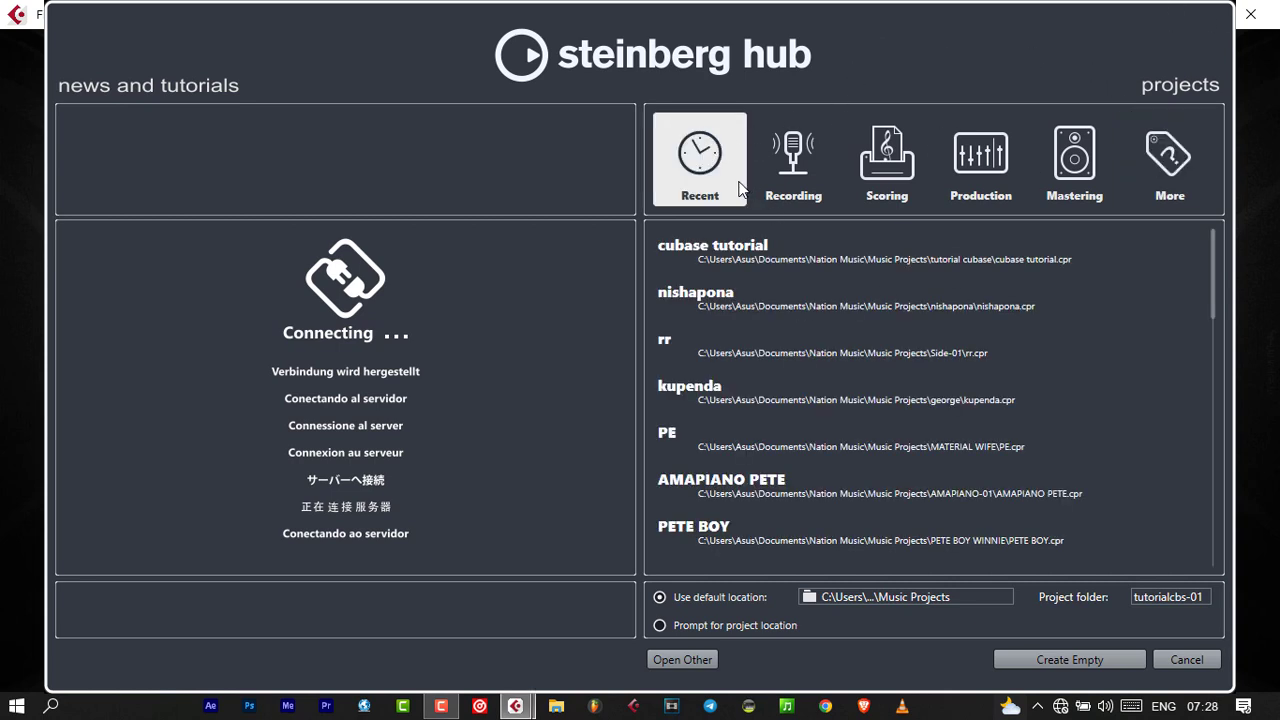
{"action": "left_click", "coordinate": [1178, 130]}
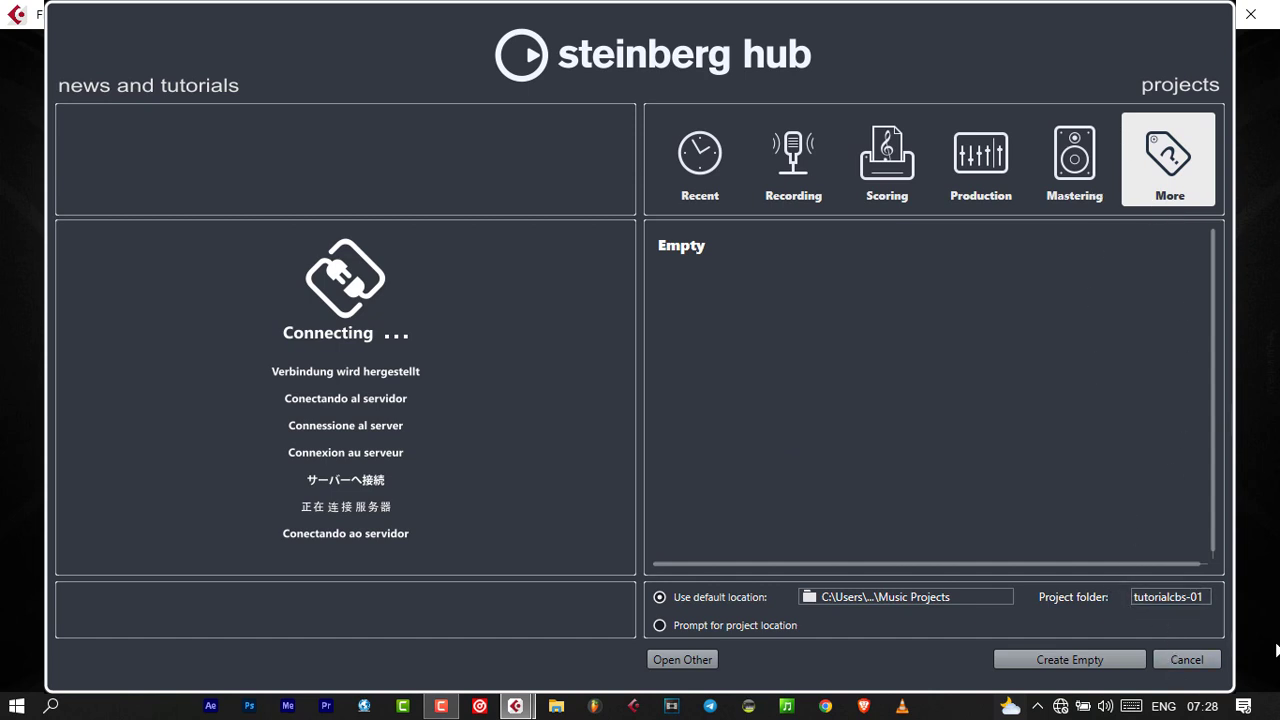
{"action": "left_click", "coordinate": [1185, 659]}
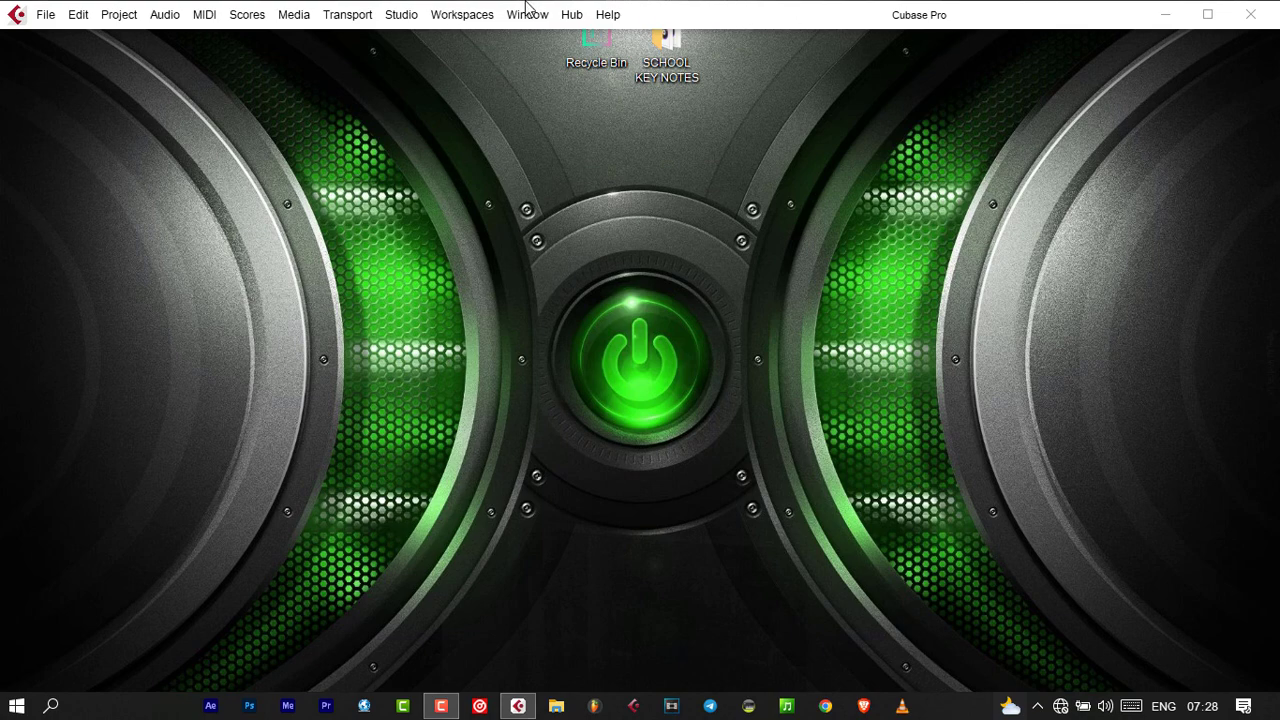
{"action": "left_click", "coordinate": [1208, 16]}
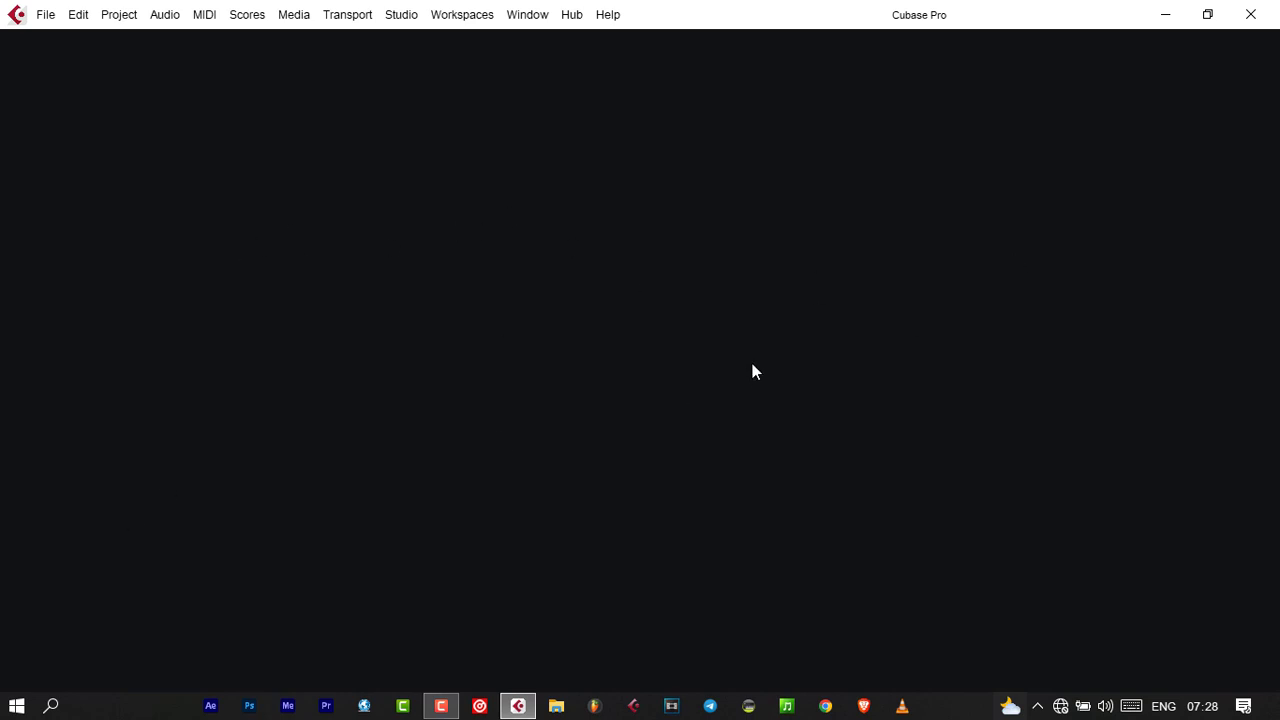
{"action": "left_click", "coordinate": [1207, 13]}
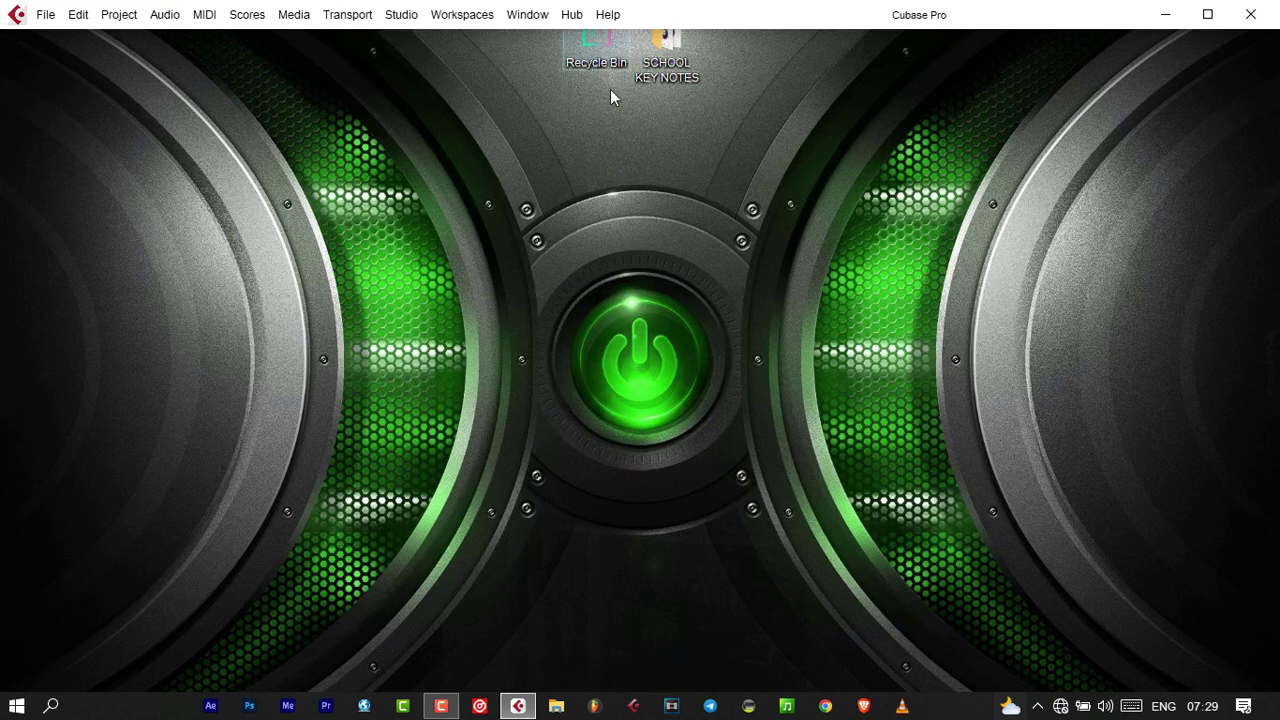
- Open Studio Setup and display the VST Audio System settings
{"action": "left_click", "coordinate": [396, 18]}
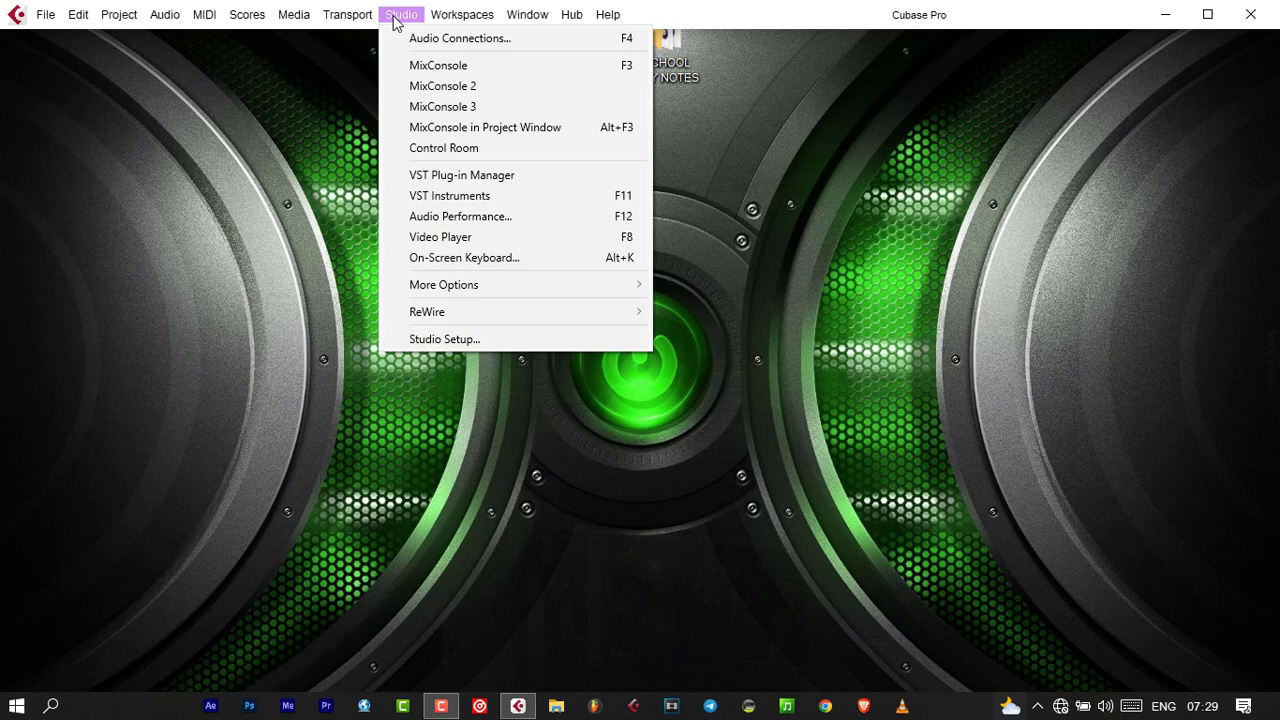
{"action": "left_click", "coordinate": [463, 342]}
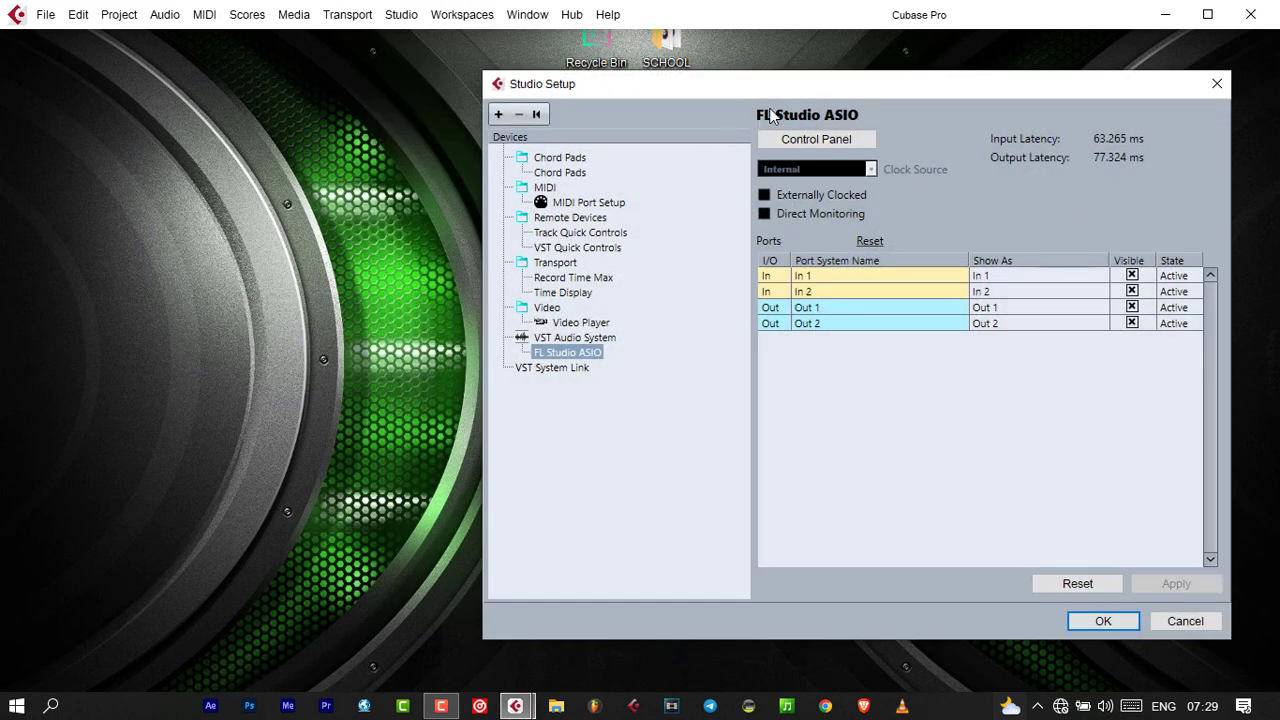
{"action": "left_click_drag", "start_coordinate": [789, 85], "coordinate": [614, 49]}
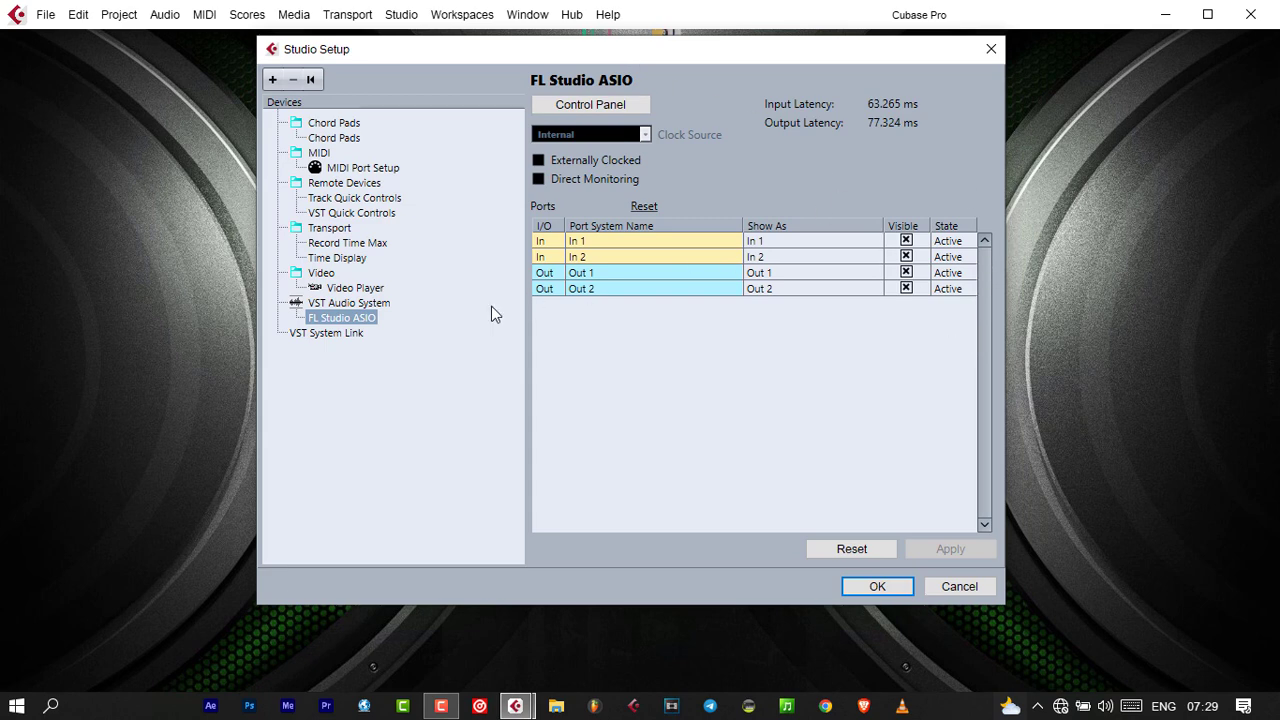
{"action": "left_click", "coordinate": [352, 303]}
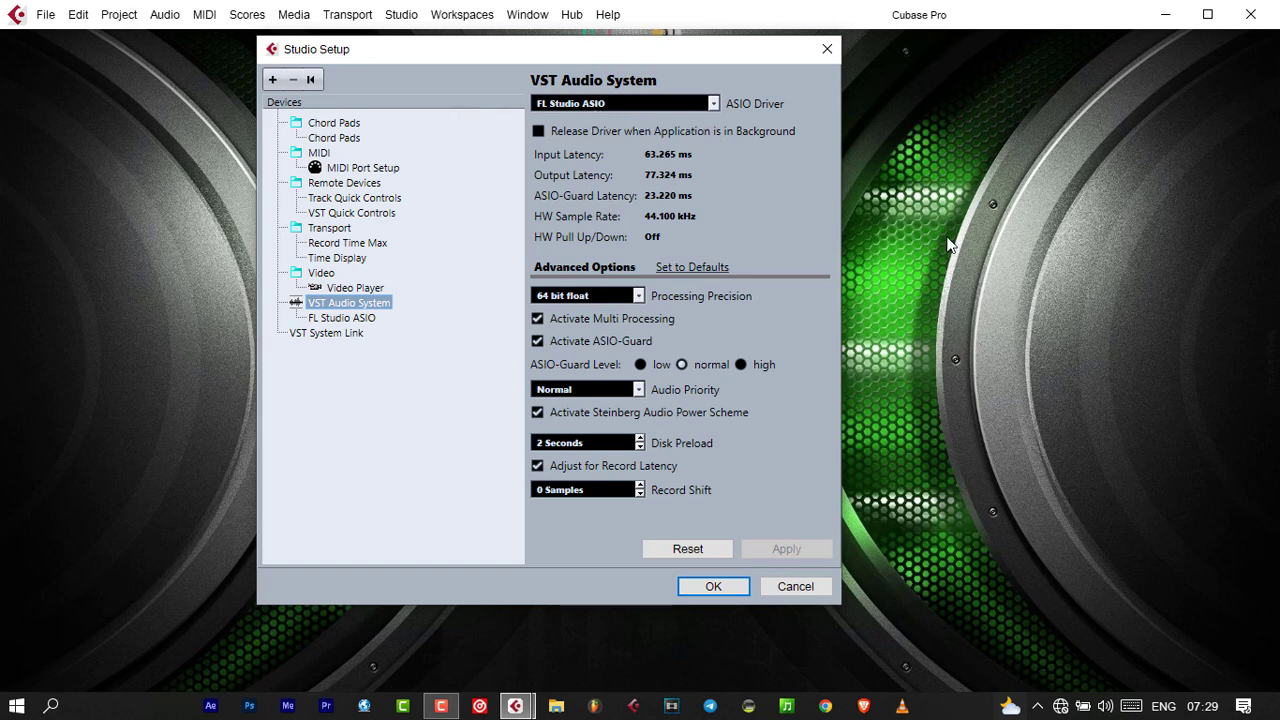
{"action": "left_click_drag", "start_coordinate": [669, 45], "coordinate": [728, 45]}
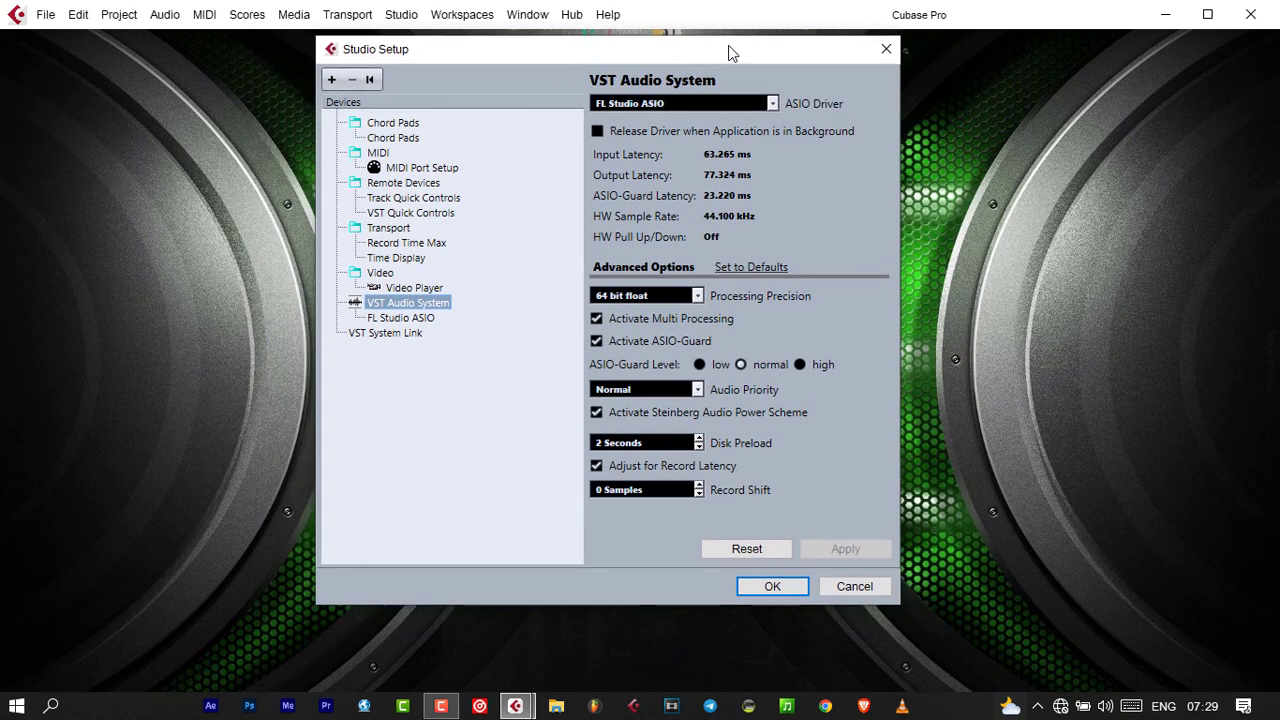
- Examine which ASIO drivers are available for the VST Audio System
{"action": "left_click", "coordinate": [775, 104]}
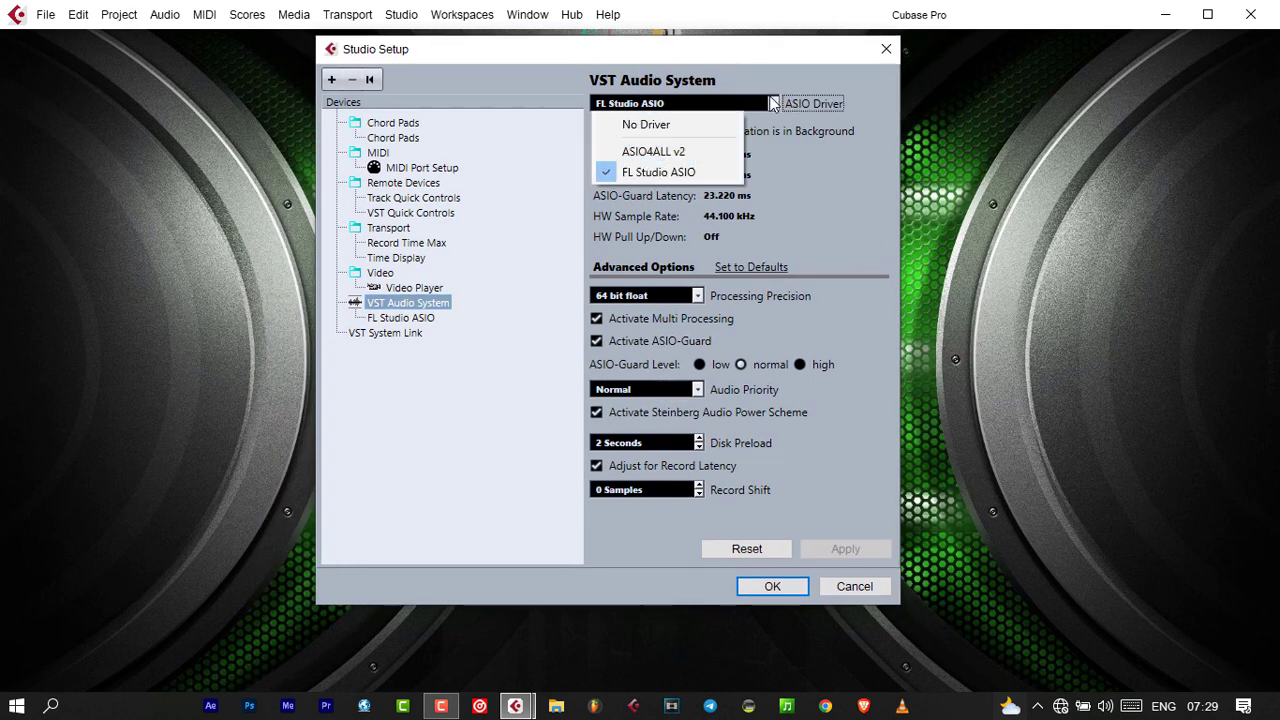
{"action": "left_click", "coordinate": [774, 87]}
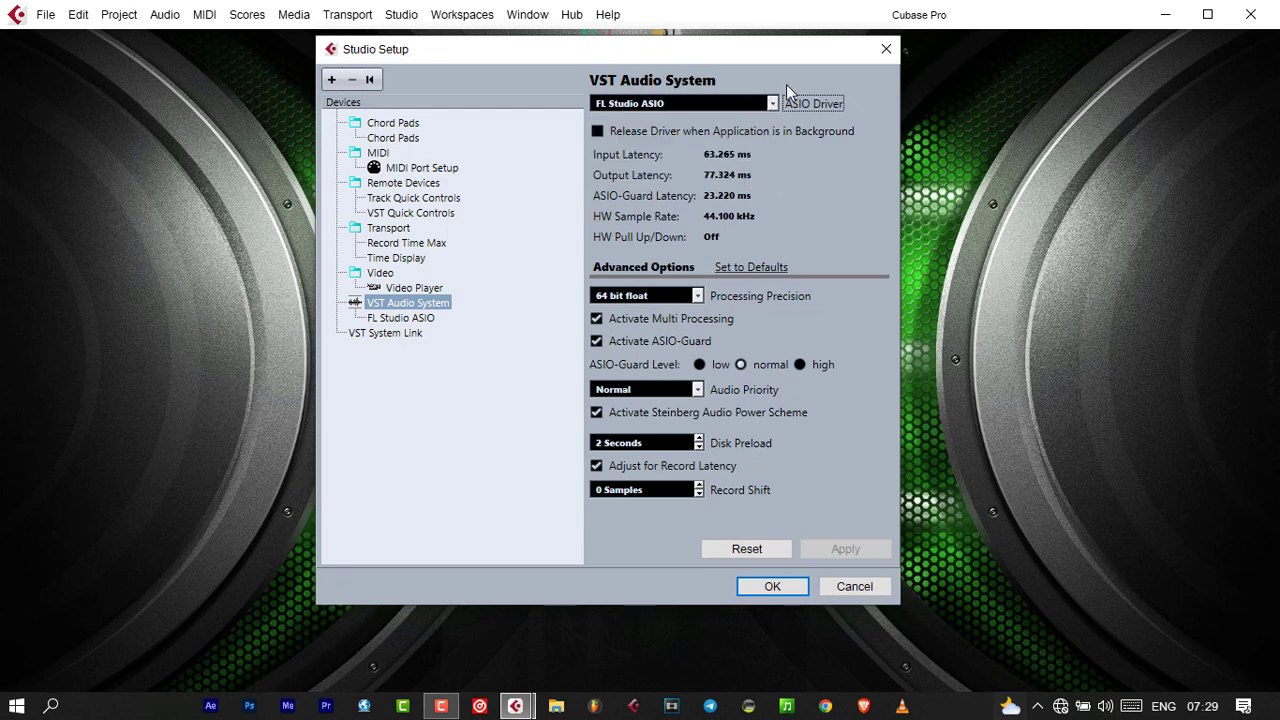
{"action": "left_click", "coordinate": [773, 104]}
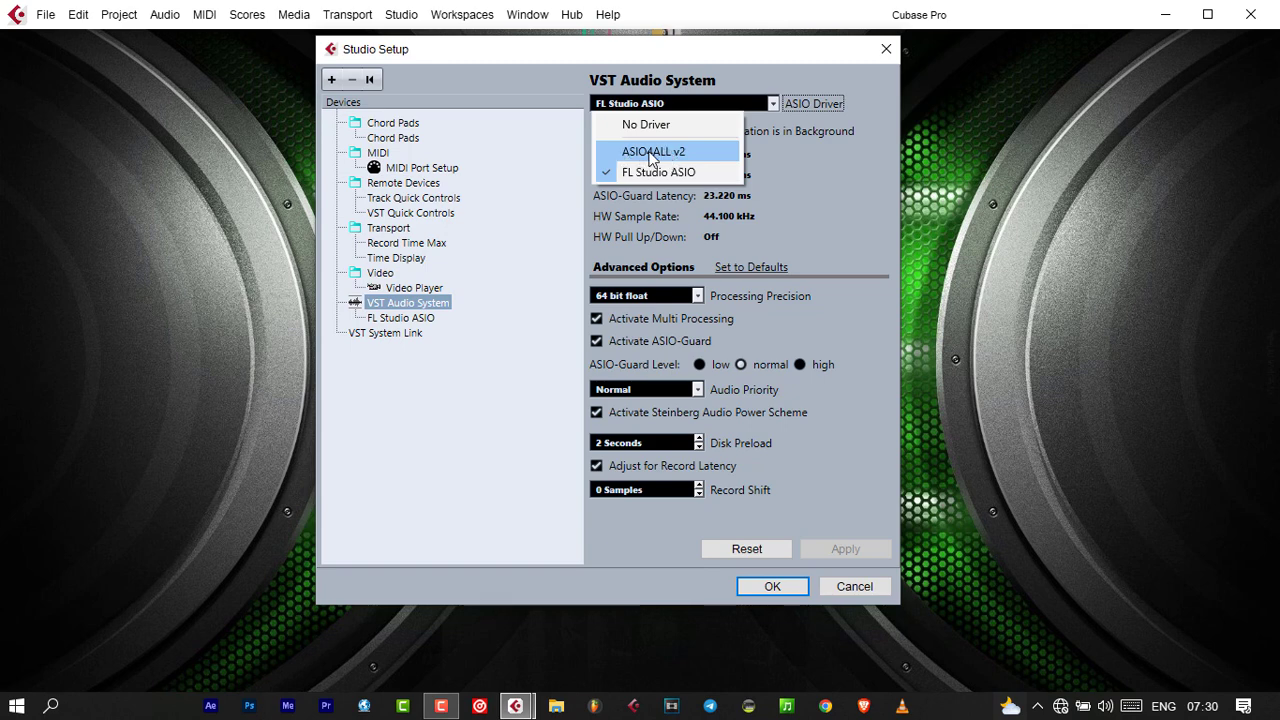
{"action": "left_click", "coordinate": [779, 105]}
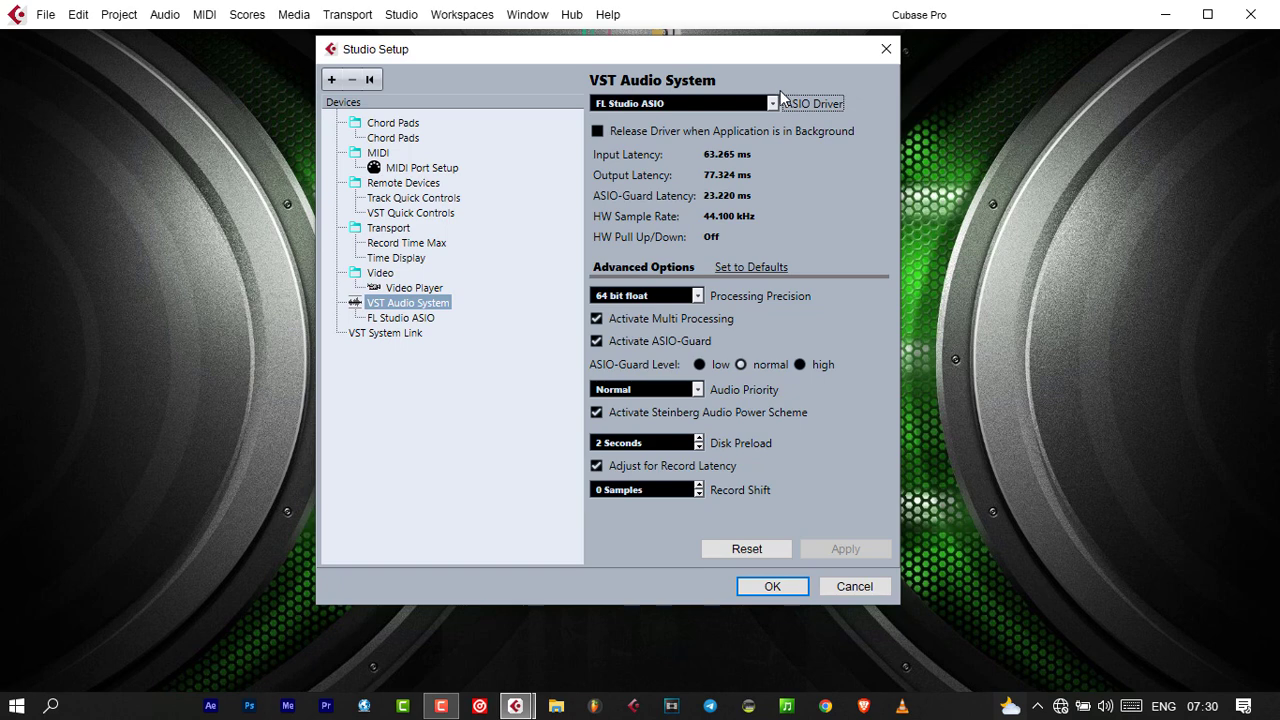
{"action": "left_click", "coordinate": [773, 104]}
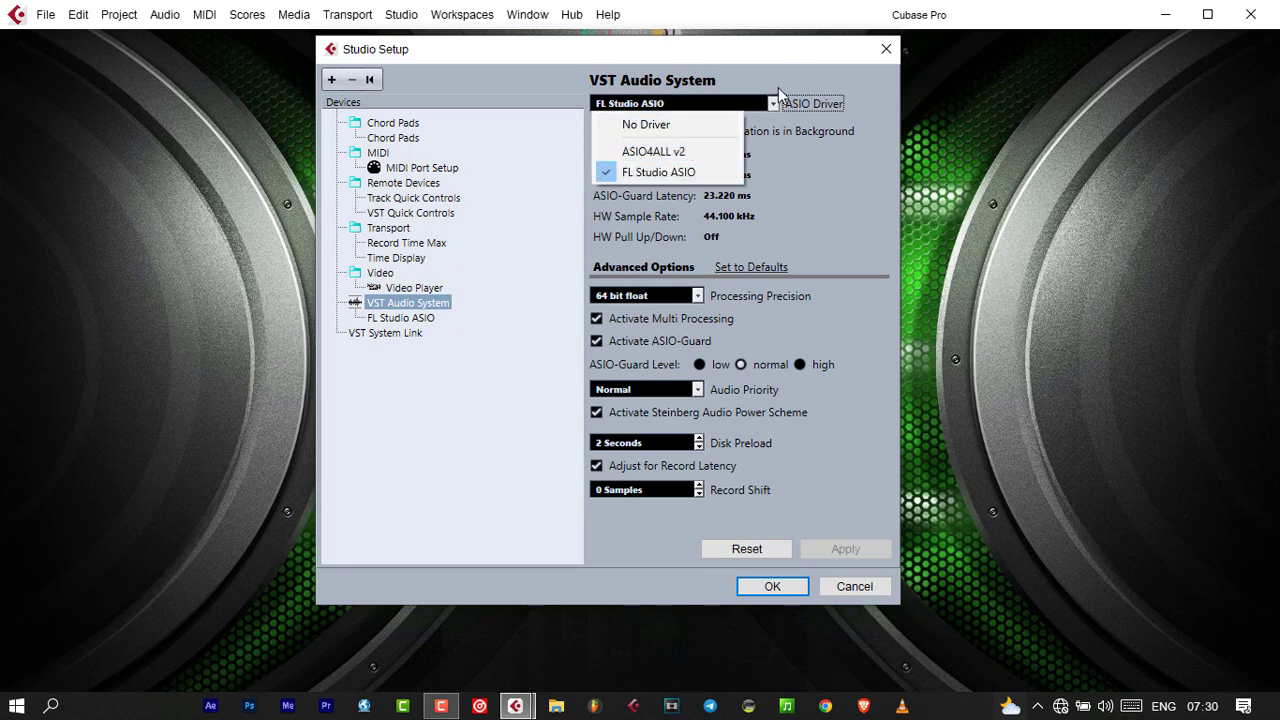
{"action": "left_click", "coordinate": [775, 103]}
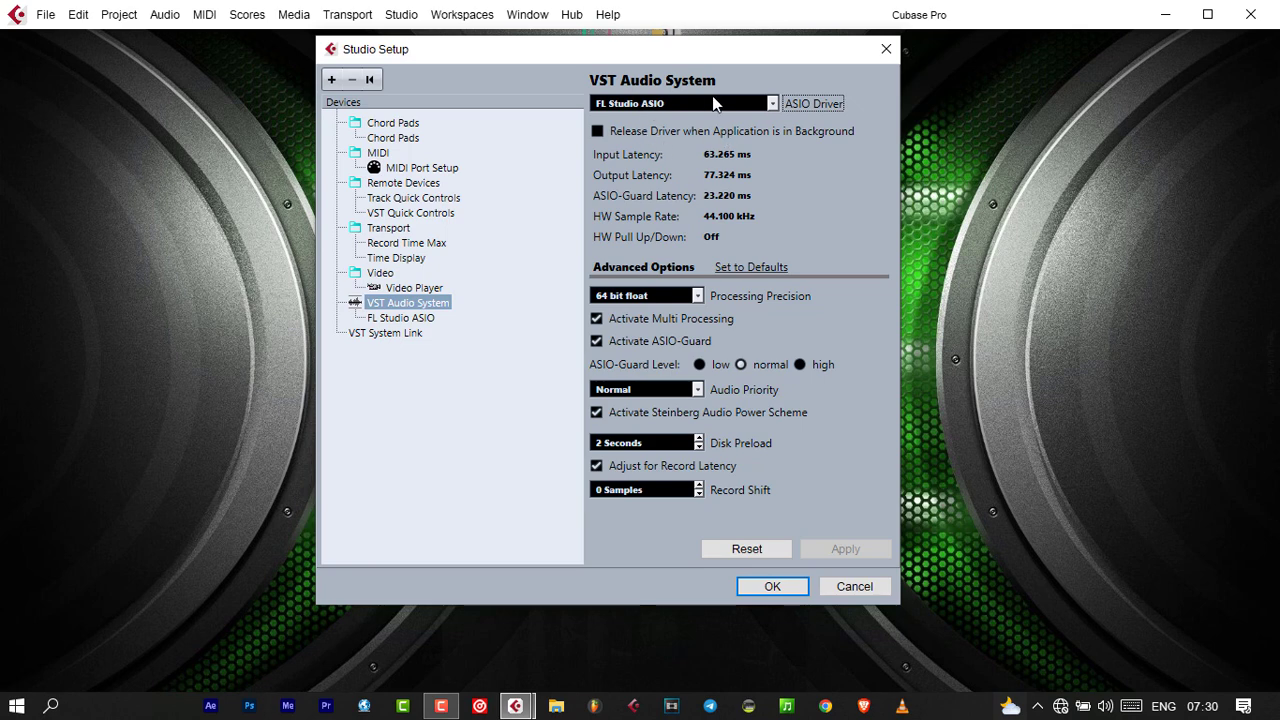
{"action": "left_click", "coordinate": [775, 104]}
{"action": "left_click", "coordinate": [775, 103]}
- Set the FL Studio ASIO input to Microphone (14- USB Audio CODEC) and output to Speakers (14- USB Audio CODEC), and confirm Studio Setup
{"action": "left_click", "coordinate": [400, 318]}
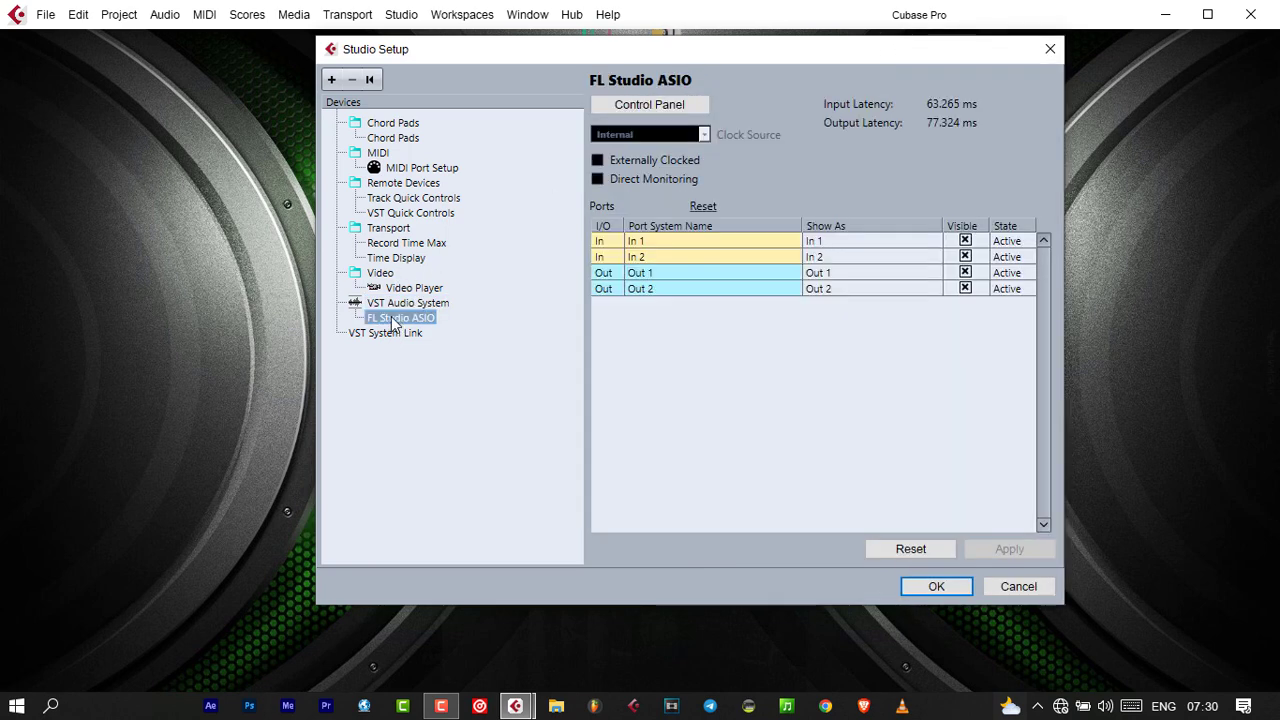
{"action": "left_click", "coordinate": [684, 106]}
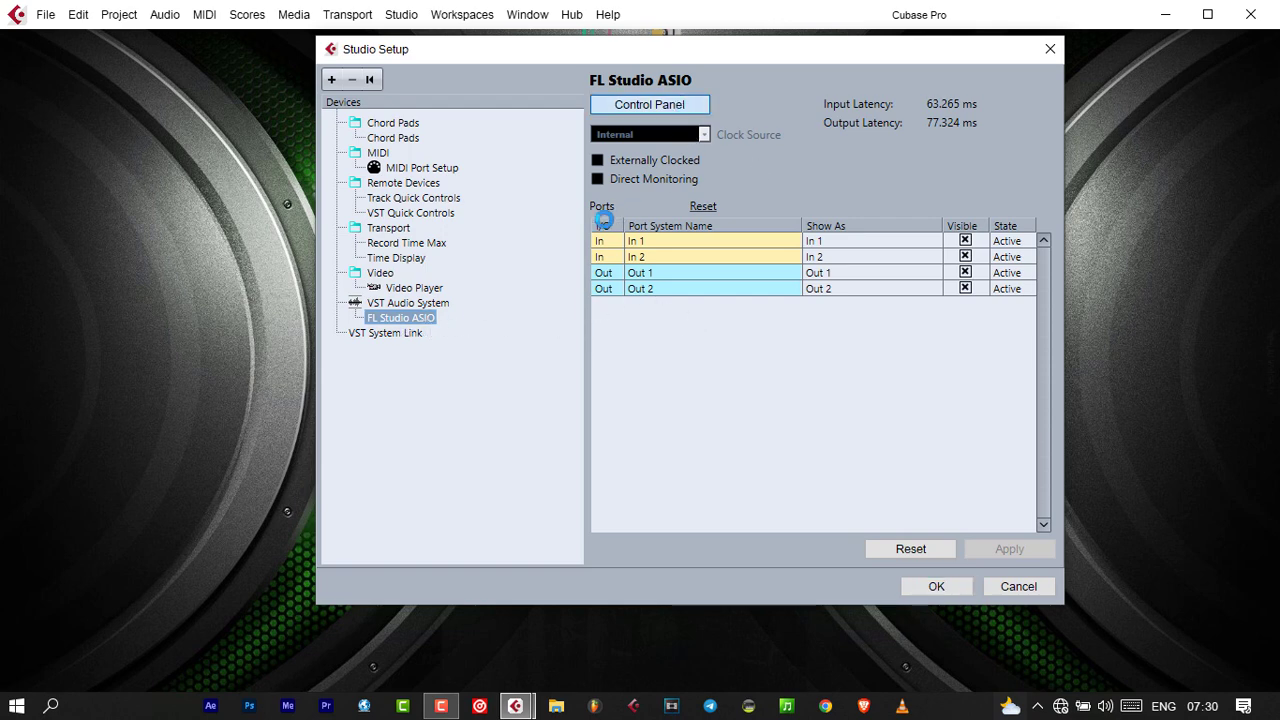
{"action": "left_click_drag", "start_coordinate": [795, 120], "coordinate": [742, 113]}
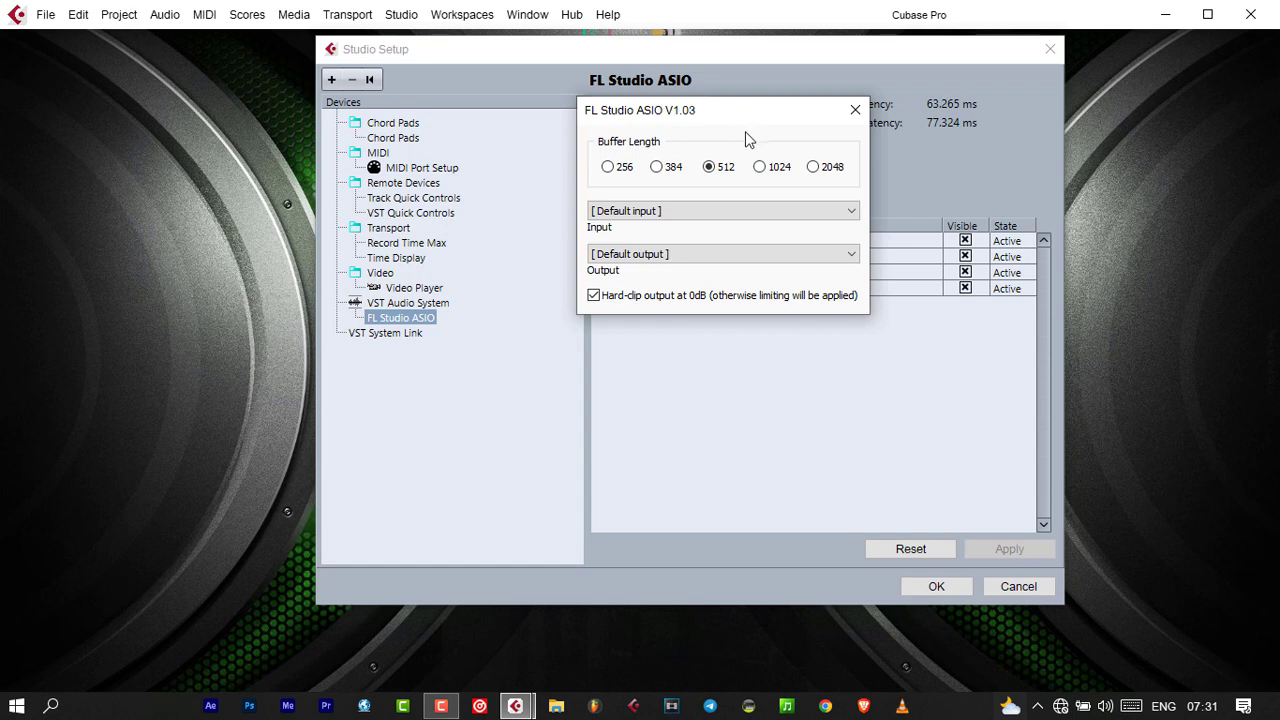
{"action": "left_click", "coordinate": [714, 211]}
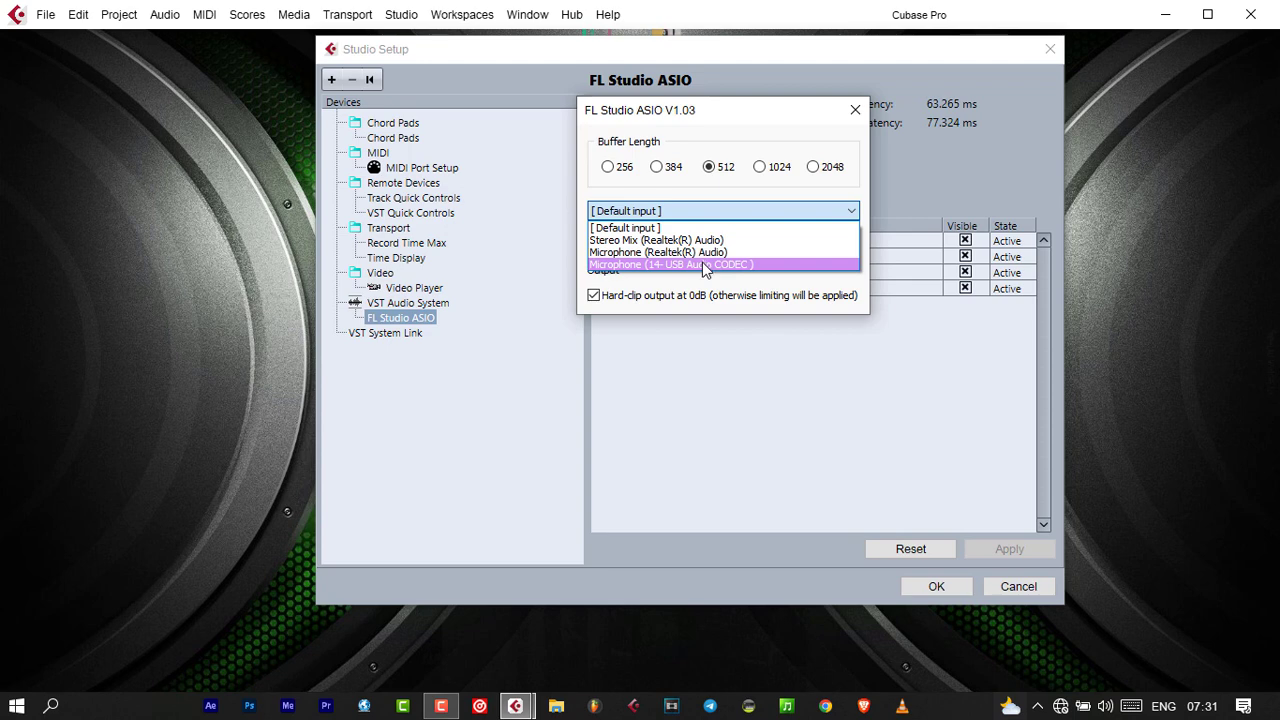
{"action": "left_click", "coordinate": [705, 265]}
{"action": "left_click", "coordinate": [657, 253]}
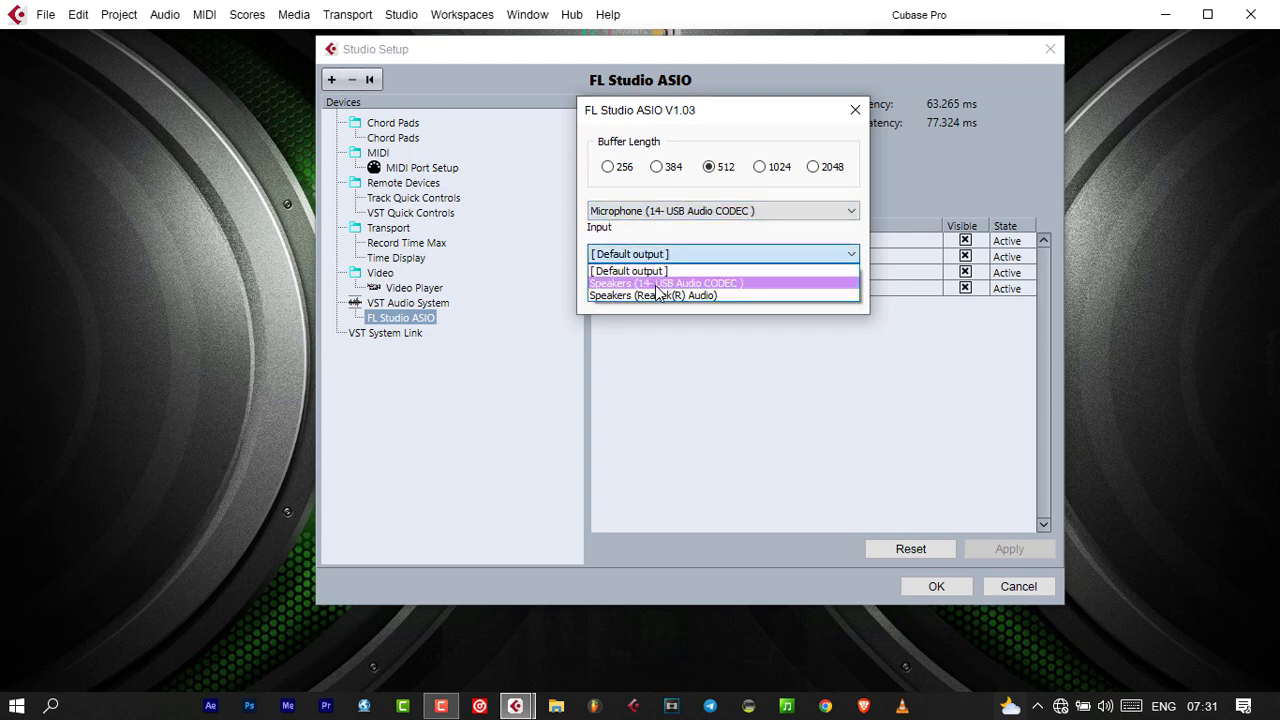
{"action": "left_click", "coordinate": [660, 284]}
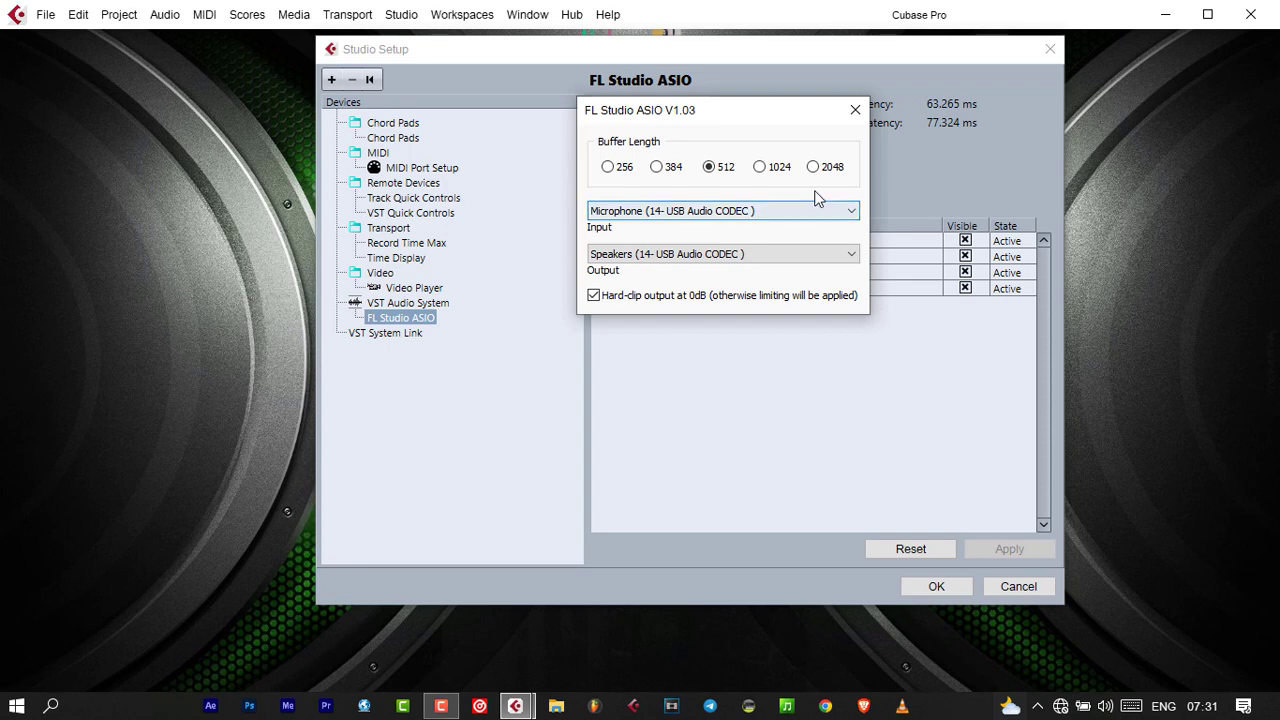
{"action": "left_click", "coordinate": [855, 111]}
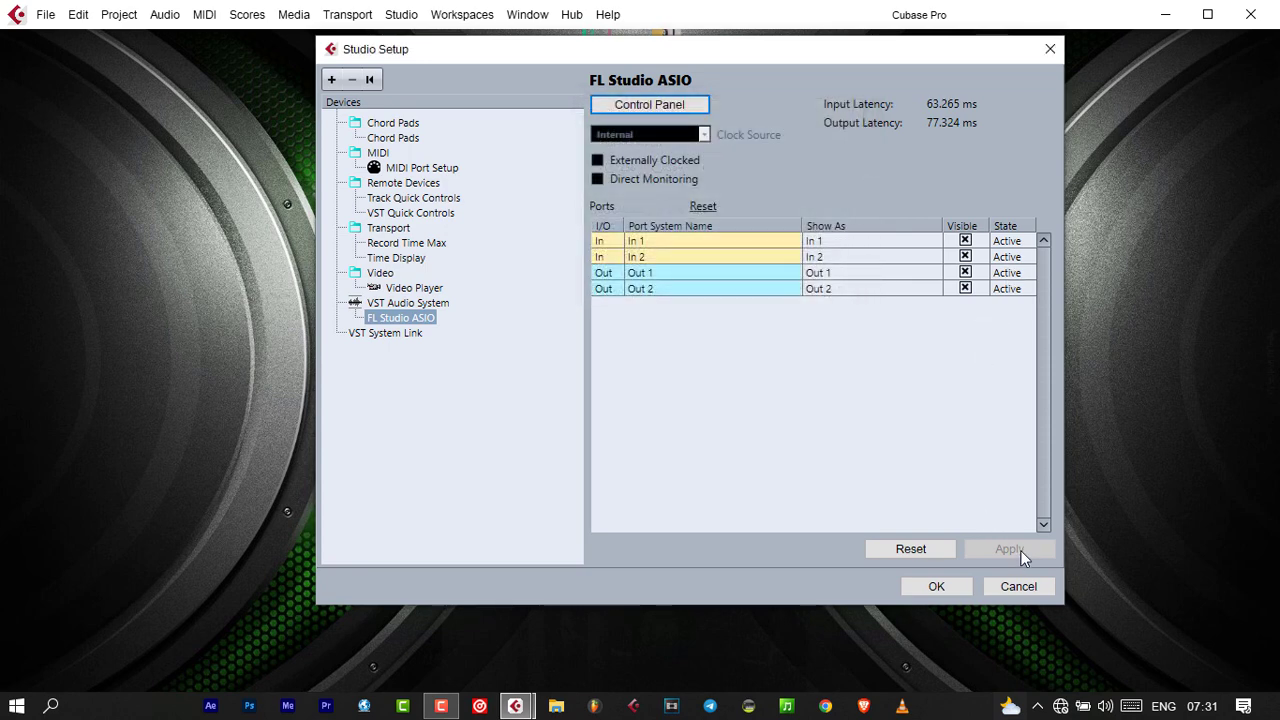
{"action": "left_click", "coordinate": [933, 584]}
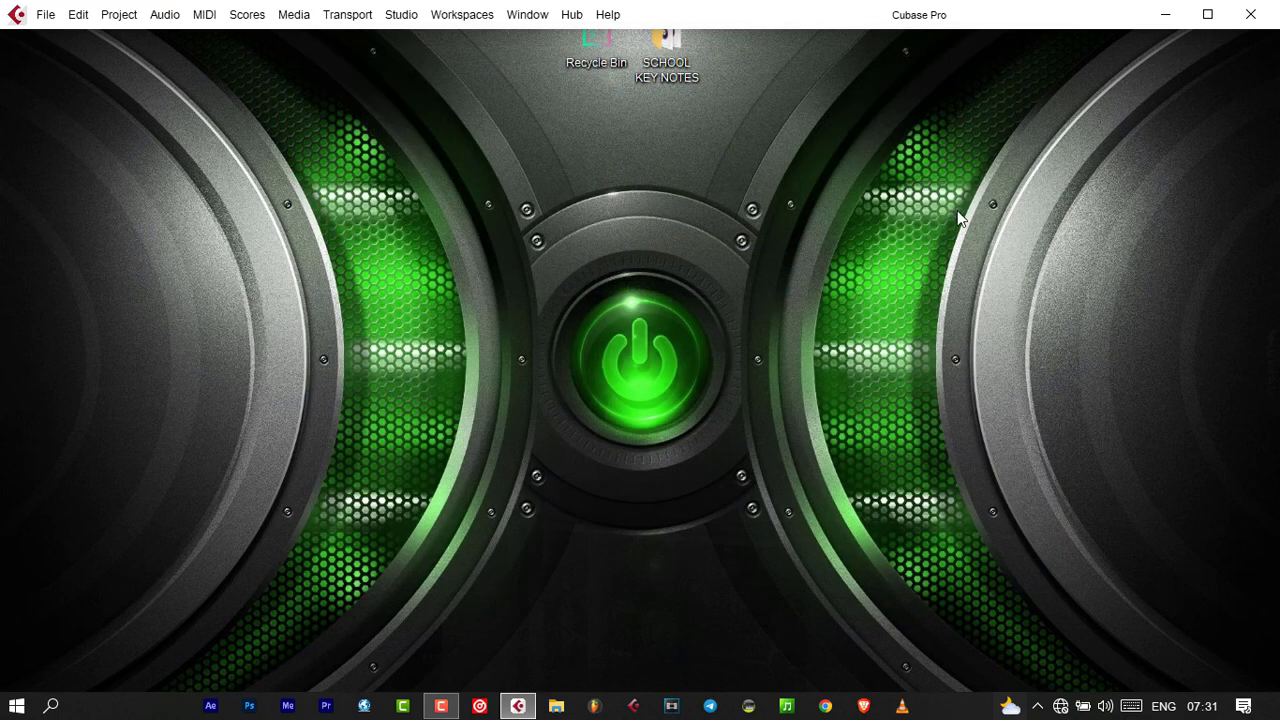
- Open the Audio Connections window on the input busses and move it to a clear position
{"action": "left_click", "coordinate": [405, 15]}
{"action": "left_click", "coordinate": [402, 16]}
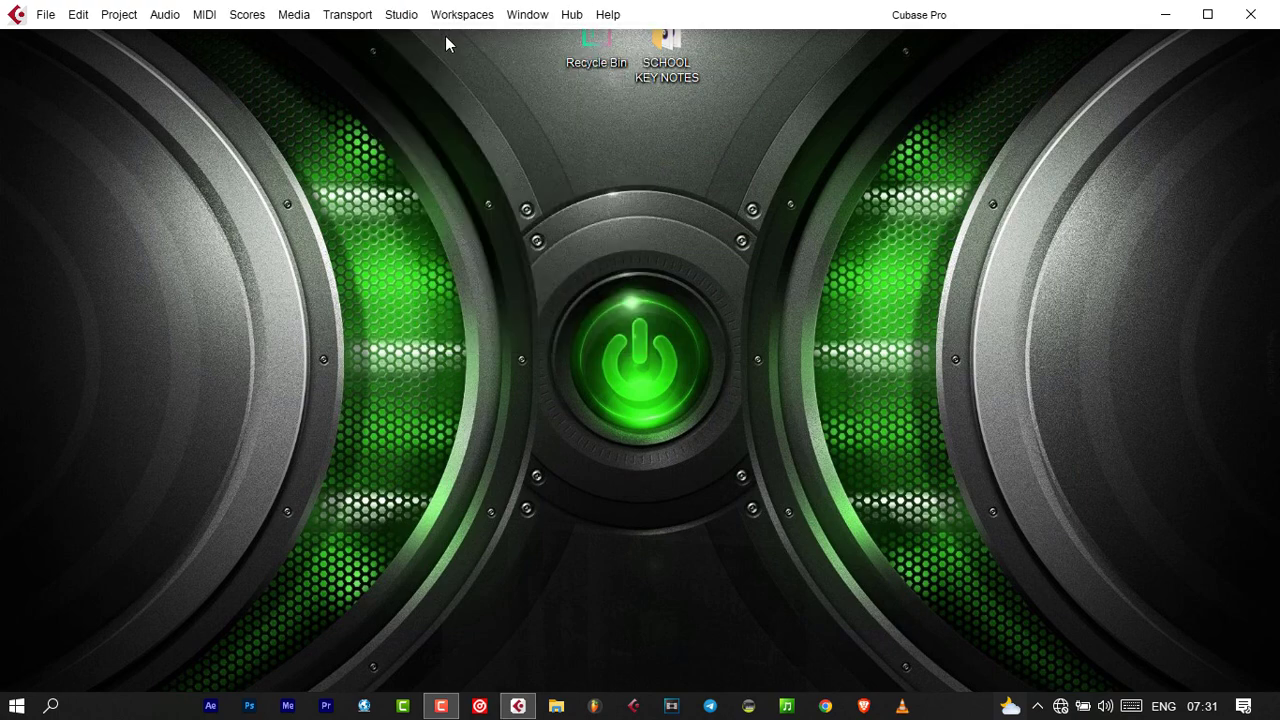
{"action": "left_click", "coordinate": [403, 18]}
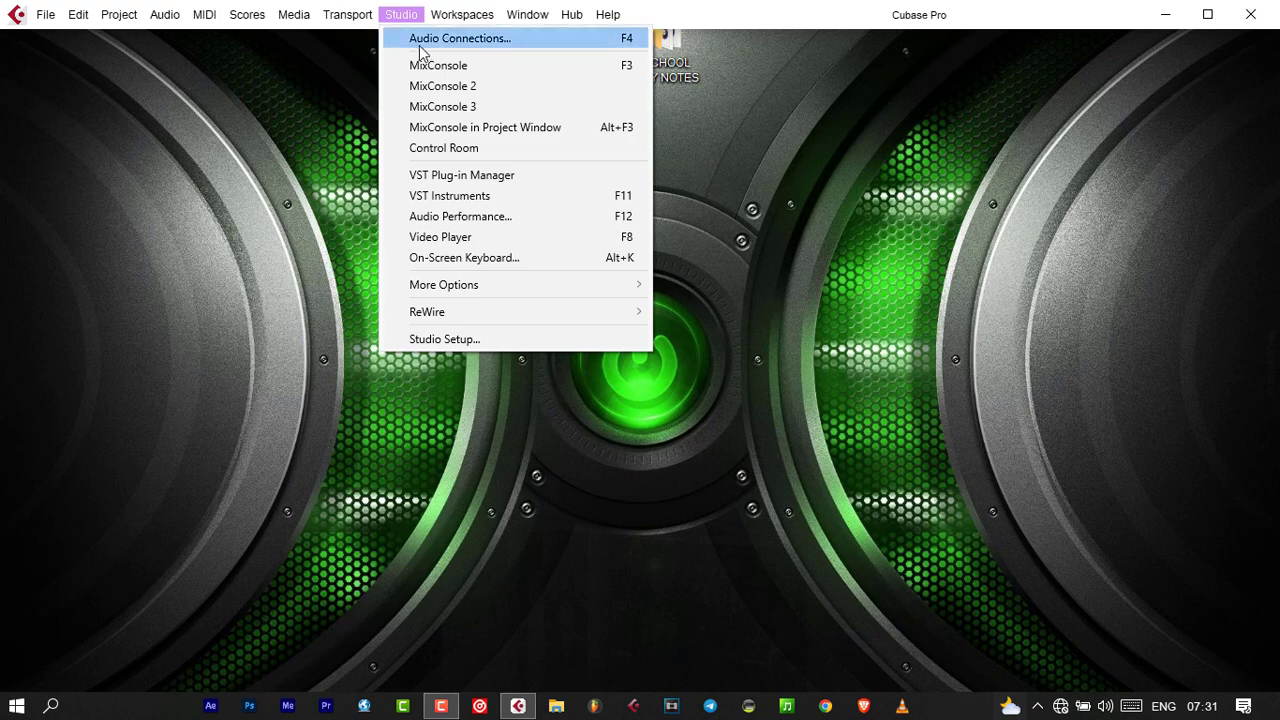
{"action": "left_click", "coordinate": [424, 45]}
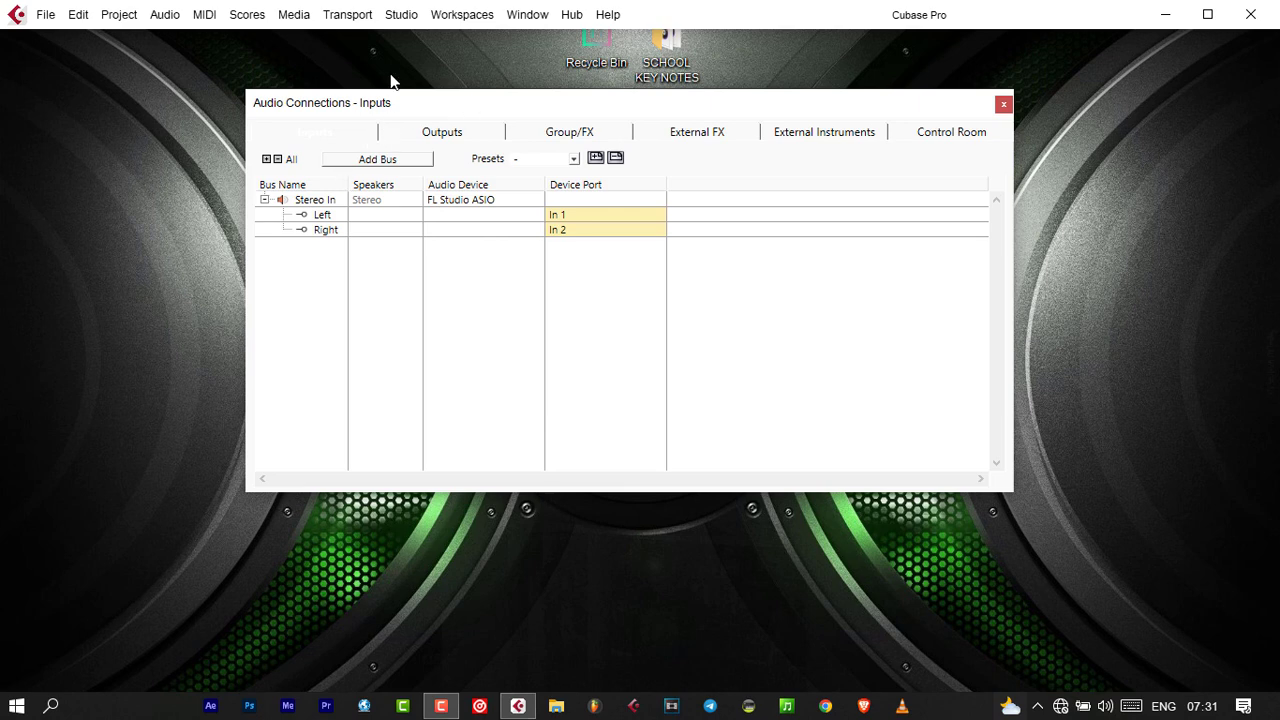
{"action": "left_click", "coordinate": [395, 17]}
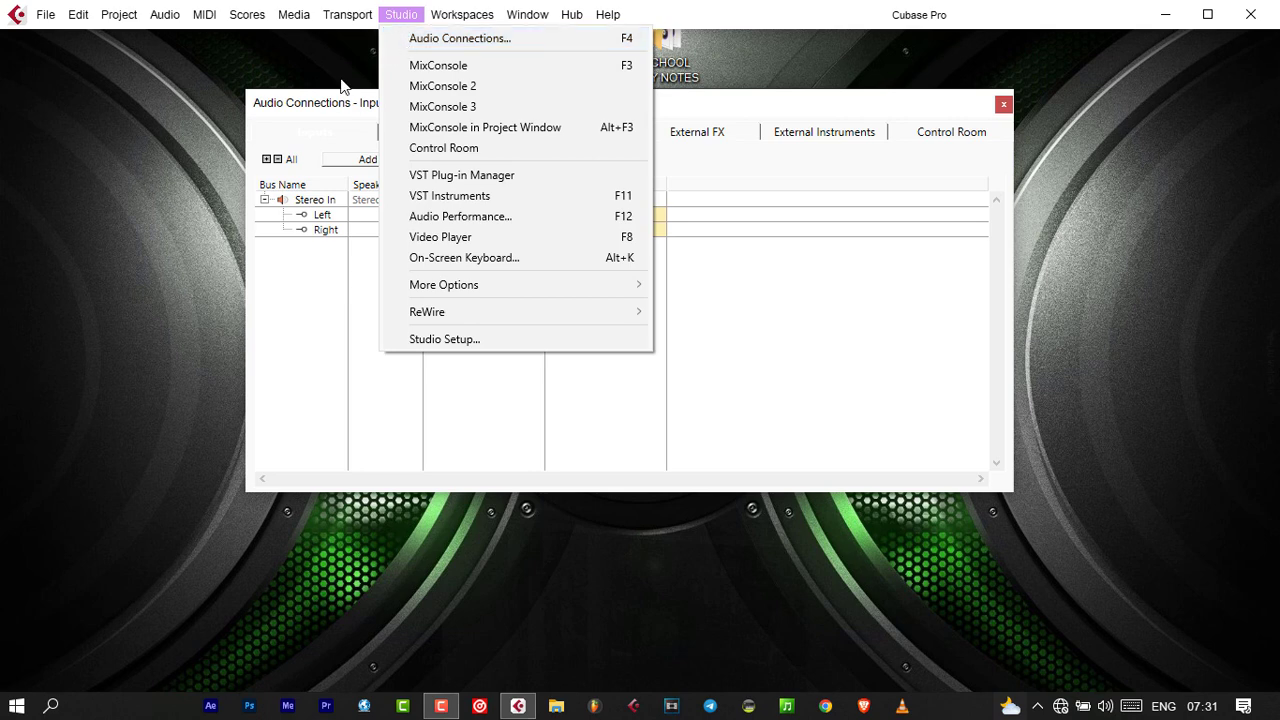
{"action": "left_click", "coordinate": [320, 107]}
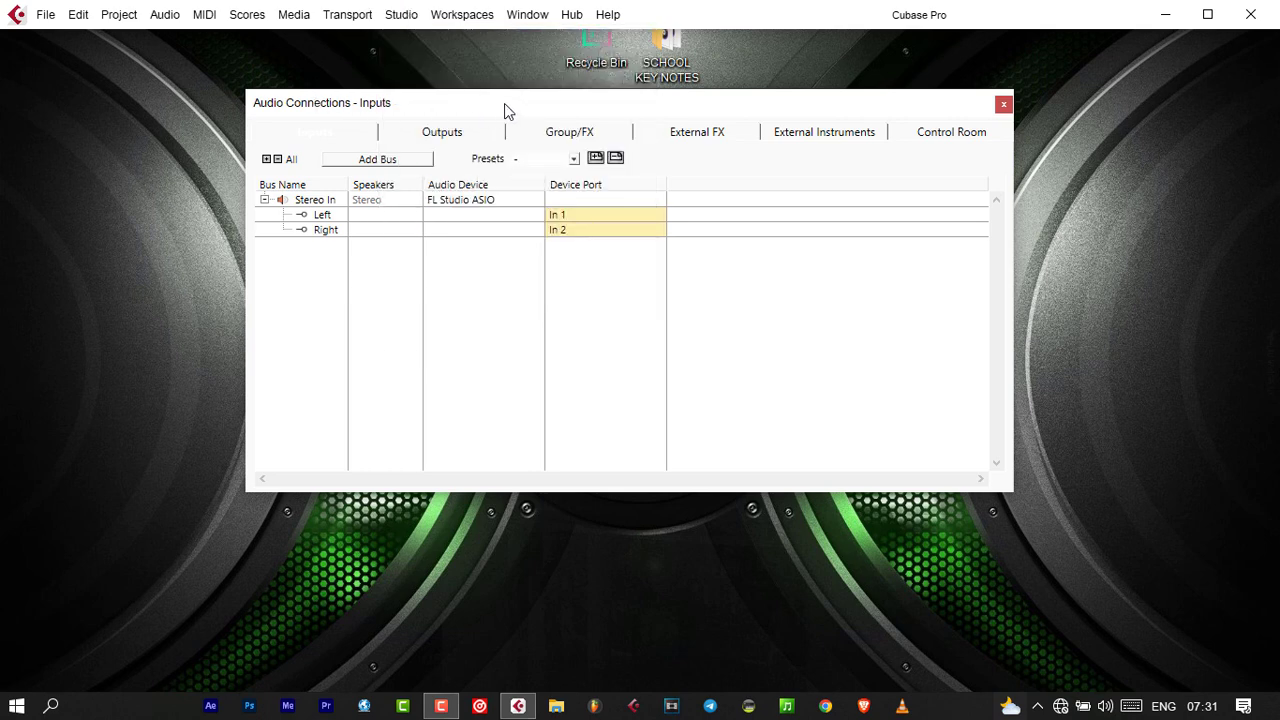
{"action": "mouse_move", "coordinate": [504, 103]}
{"action": "left_mouse_down"}
{"action": "mouse_move", "coordinate": [531, 106]}
{"action": "mouse_move", "coordinate": [481, 98]}
{"action": "left_mouse_up"}
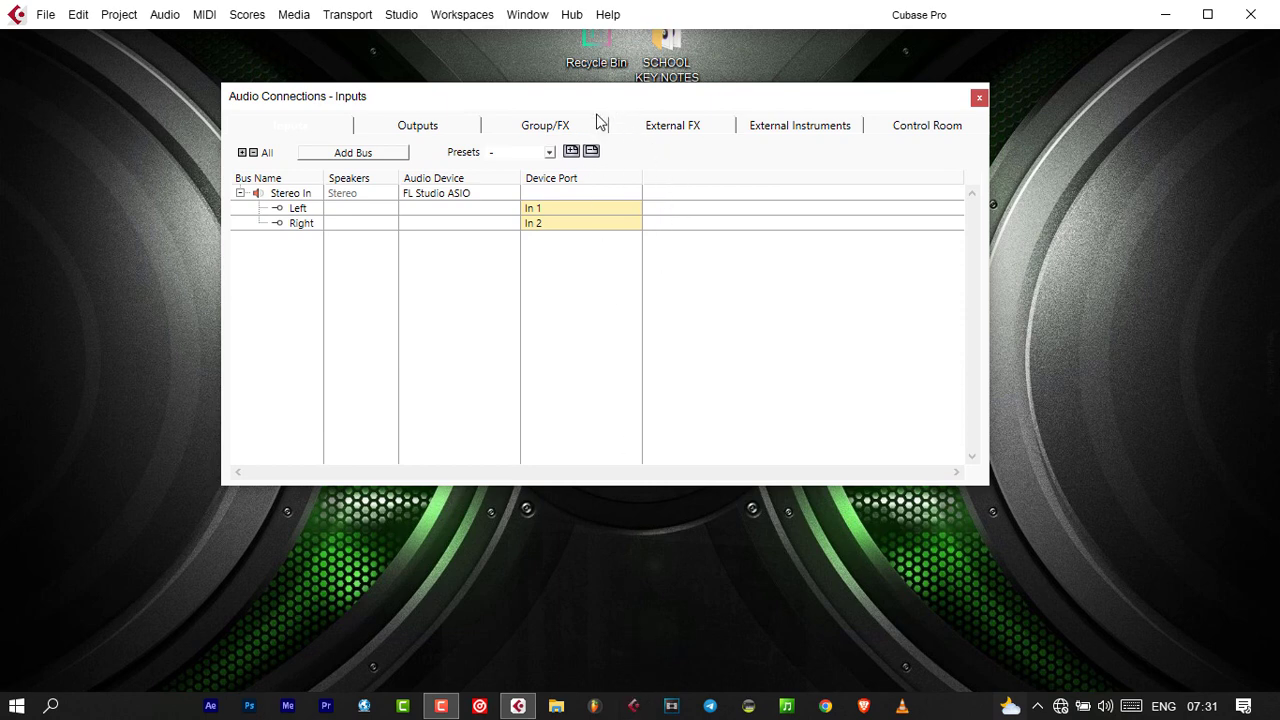
{"action": "left_click_drag", "start_coordinate": [611, 103], "coordinate": [618, 68]}
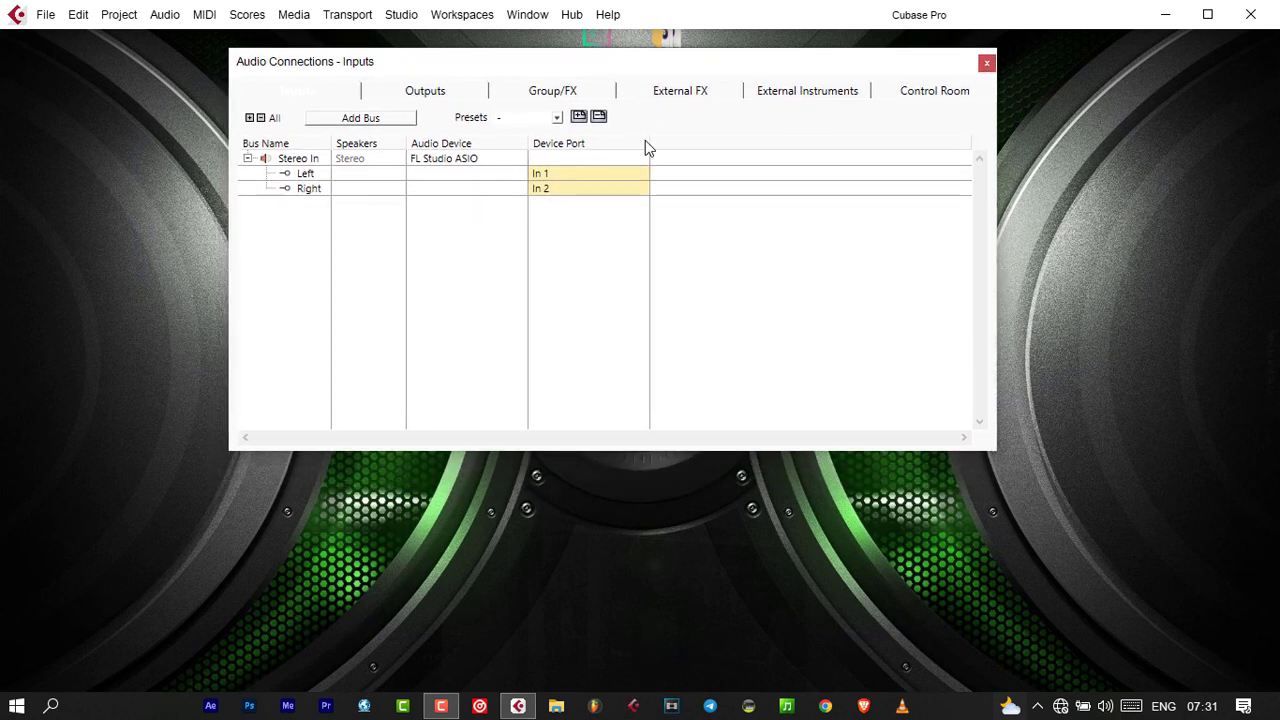
- Launch Cubase 5, return to the Audio Connections window in Cubase Pro and reposition it
{"action": "left_click", "coordinate": [633, 706]}
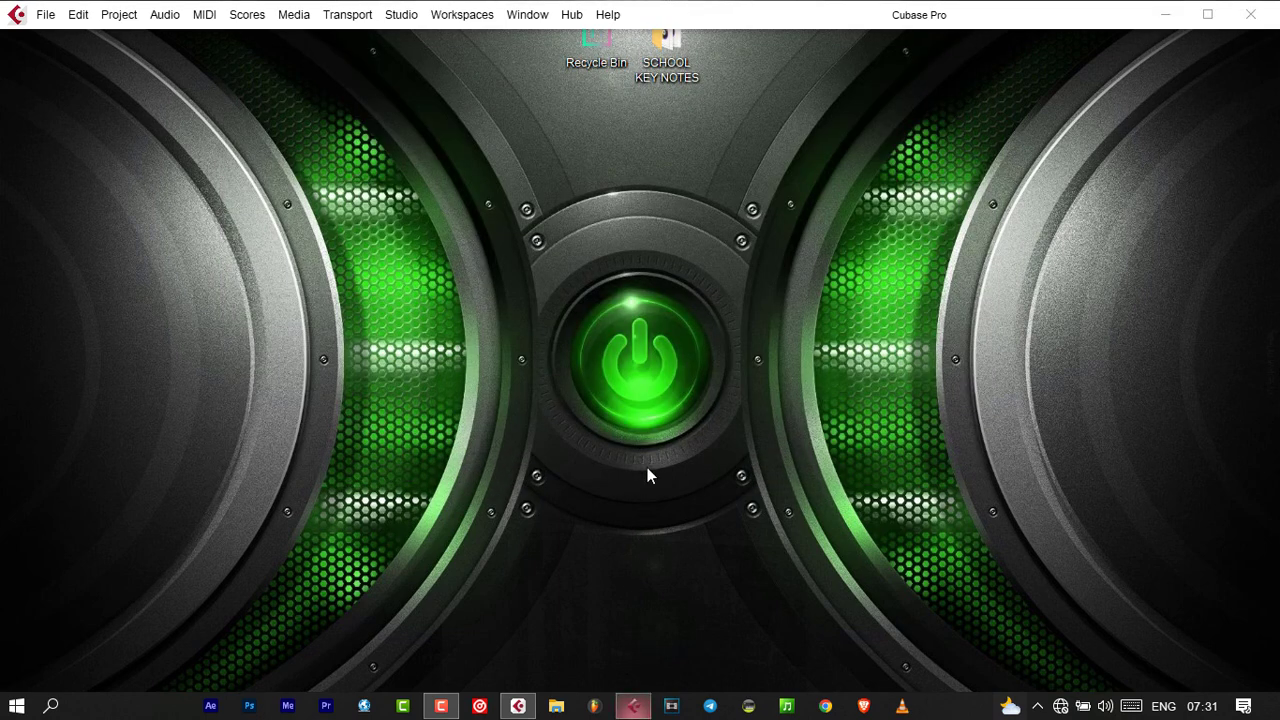
{"action": "left_click", "coordinate": [518, 706]}
{"action": "mouse_move", "coordinate": [546, 57]}
{"action": "left_mouse_down"}
{"action": "mouse_move", "coordinate": [575, 65]}
{"action": "mouse_move", "coordinate": [531, 53]}
{"action": "left_mouse_up"}
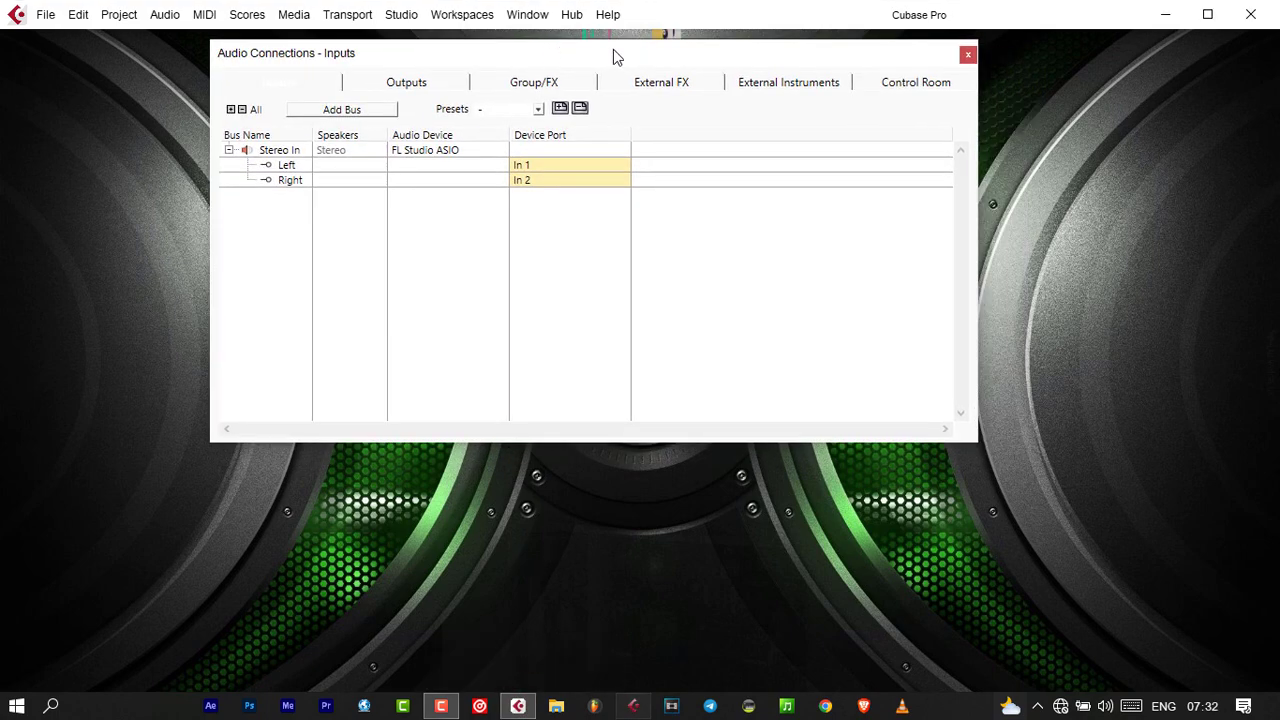
{"action": "left_click_drag", "start_coordinate": [611, 51], "coordinate": [609, 91]}
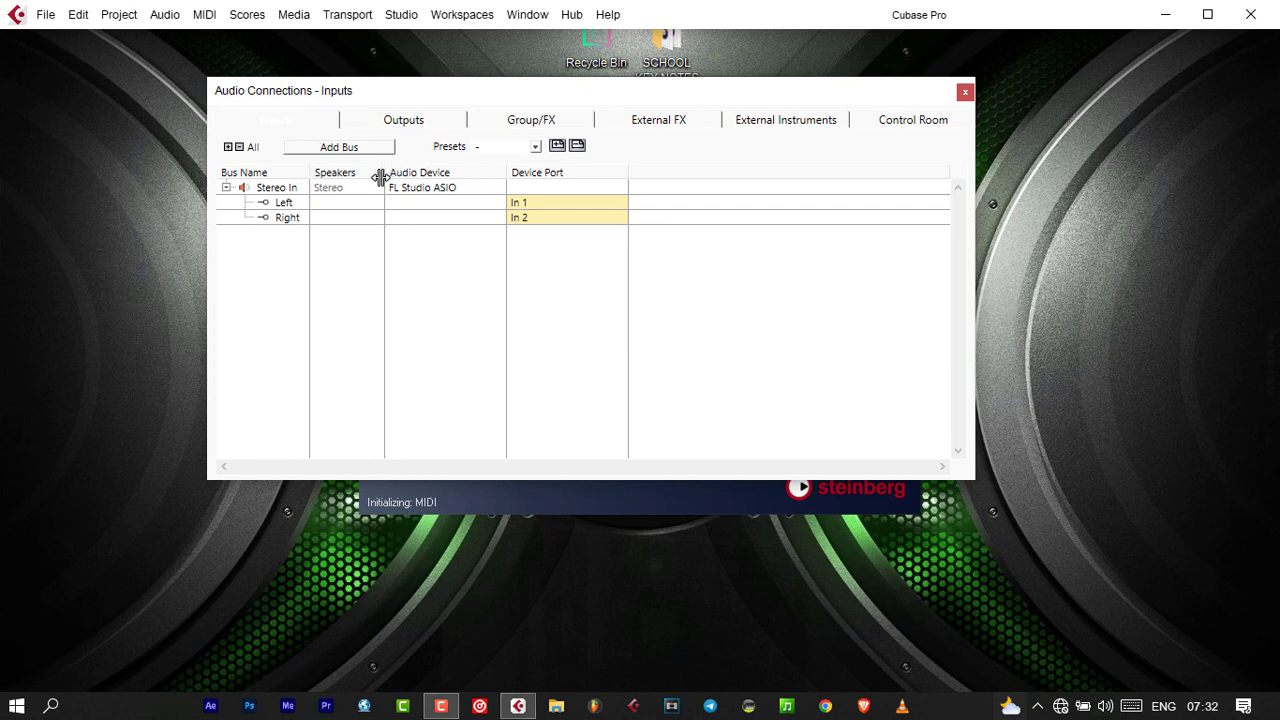
- Replace the Stereo In input bus with a mono bus in Audio Connections
{"action": "double_click", "coordinate": [287, 193]}
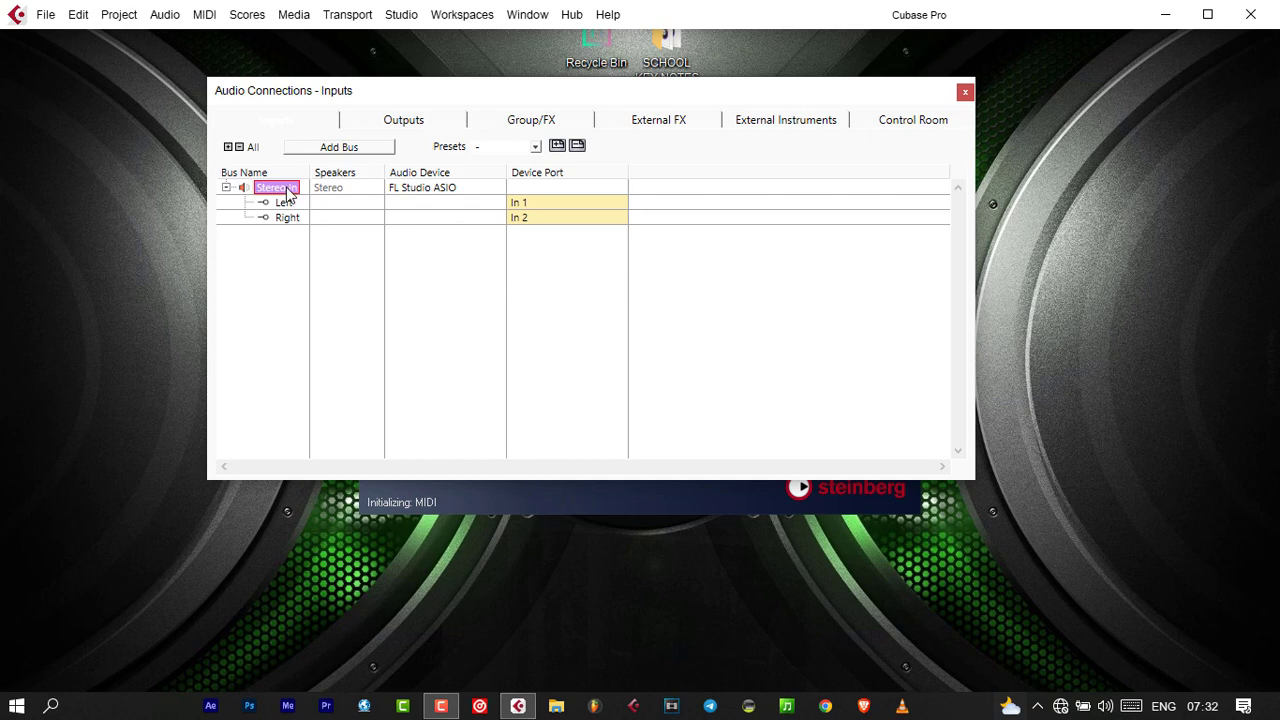
{"action": "right_click", "coordinate": [287, 193]}
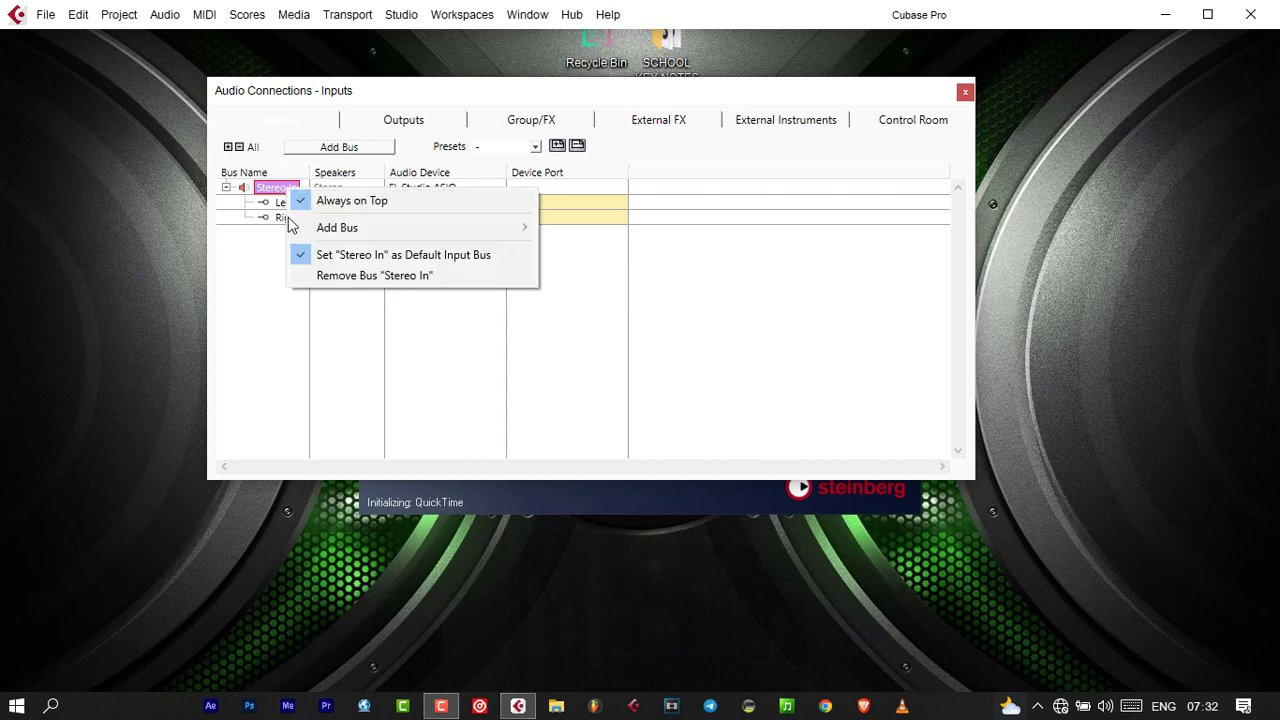
{"action": "left_click", "coordinate": [360, 276]}
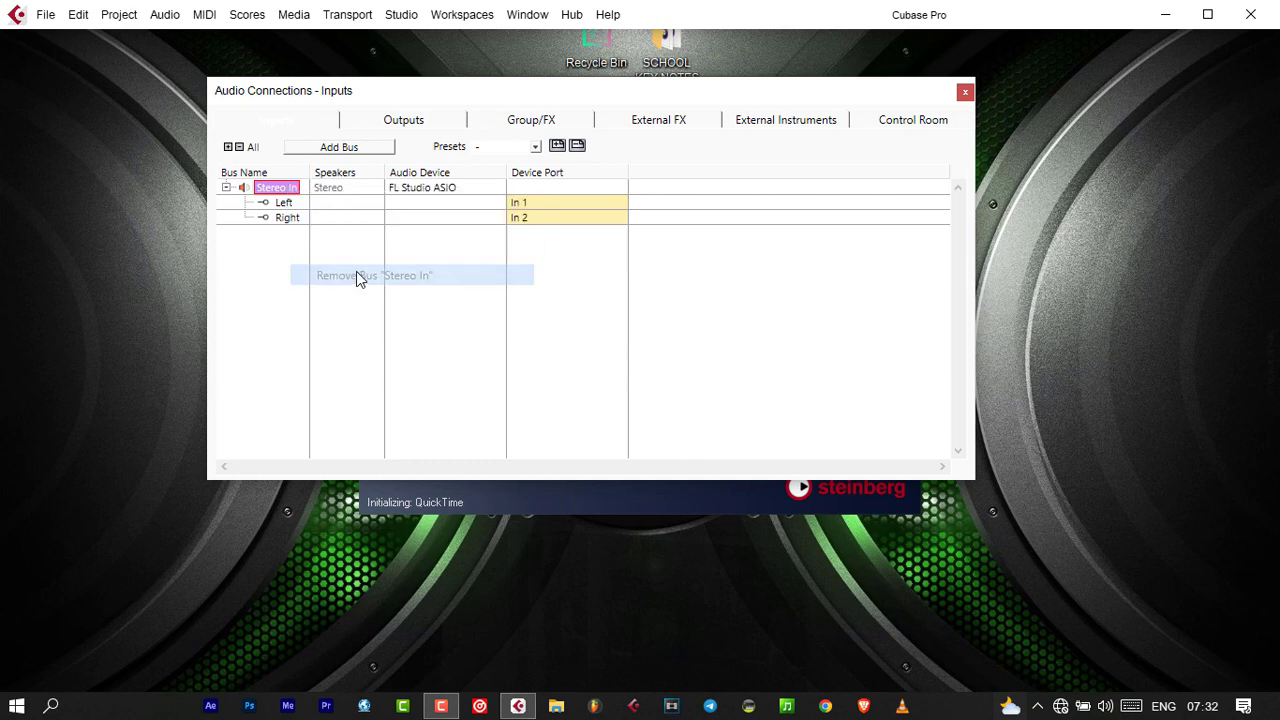
{"action": "right_click", "coordinate": [255, 225]}
{"action": "mouse_move", "coordinate": [308, 266]}
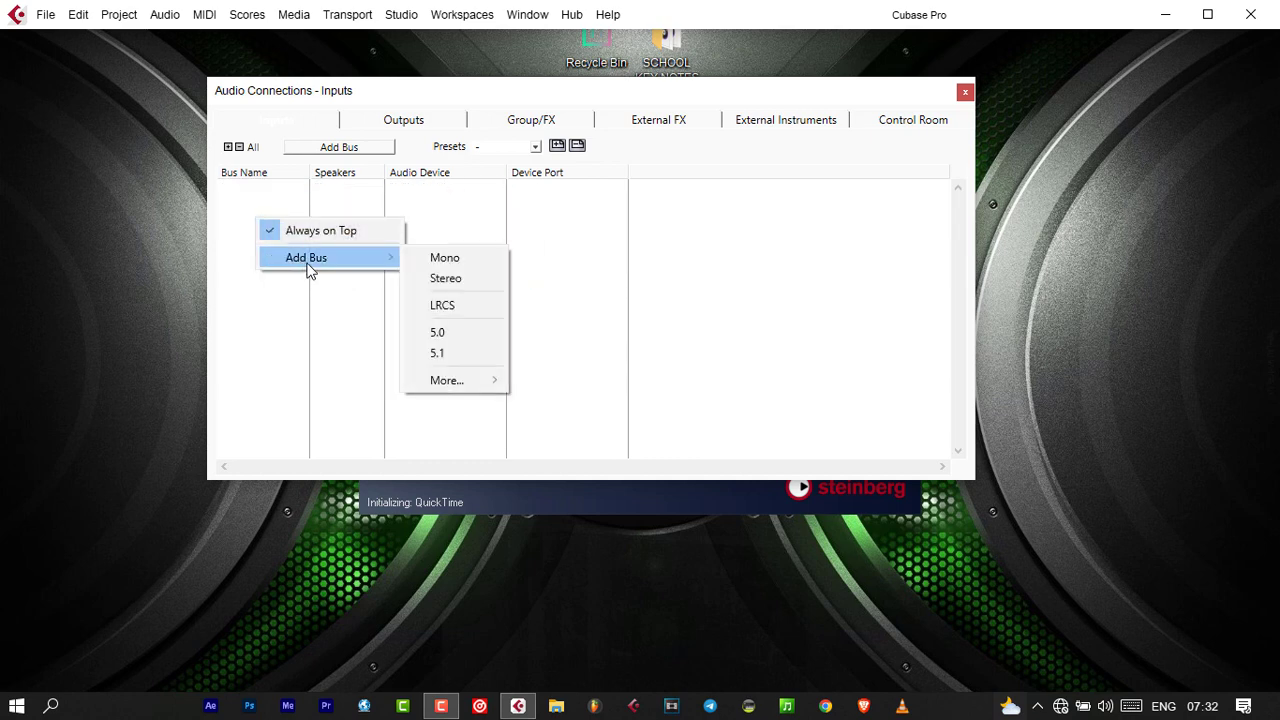
{"action": "left_click", "coordinate": [432, 260]}
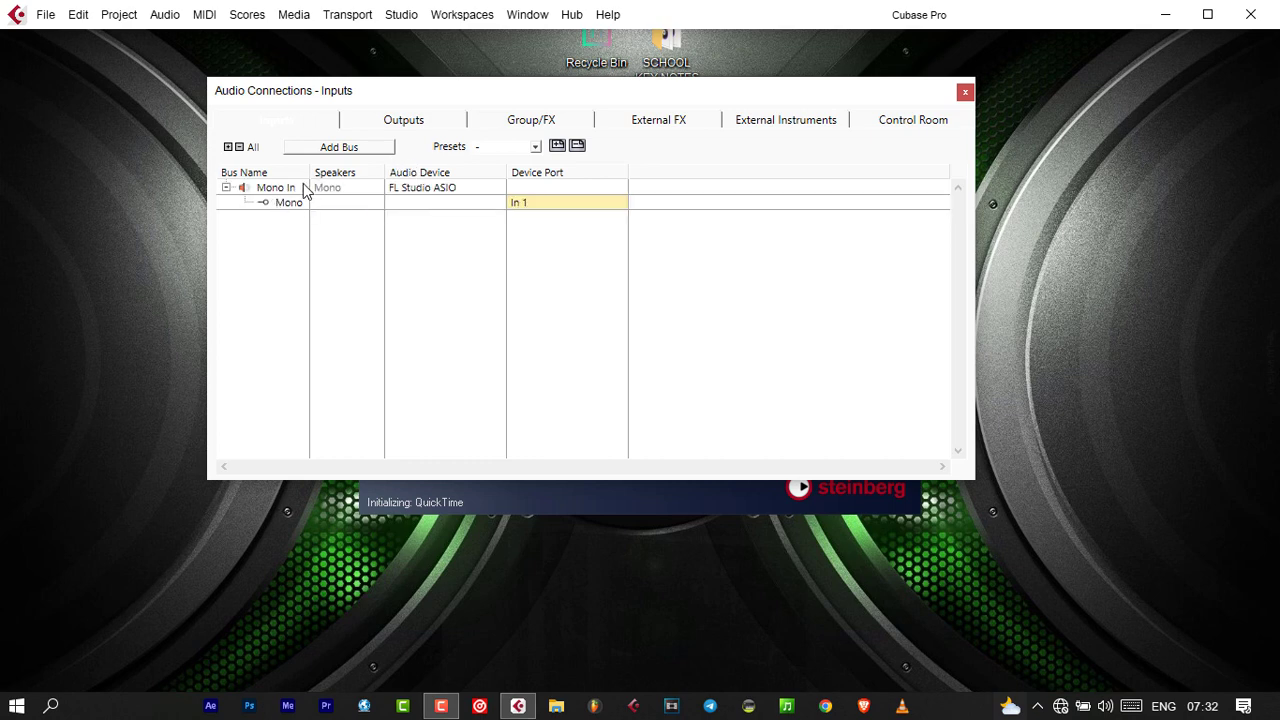
- Review the Mono In bus and the output bus connections, and close Audio Connections
{"action": "double_click", "coordinate": [266, 188]}
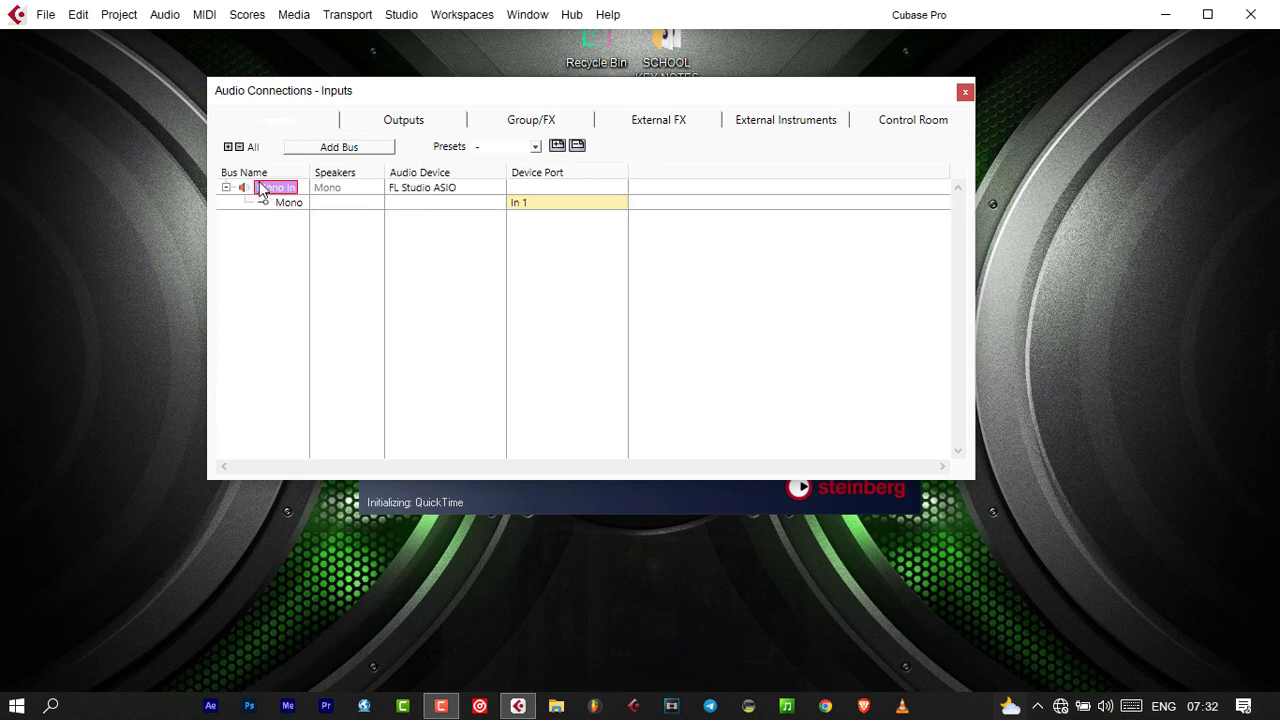
{"action": "left_click", "coordinate": [387, 126]}
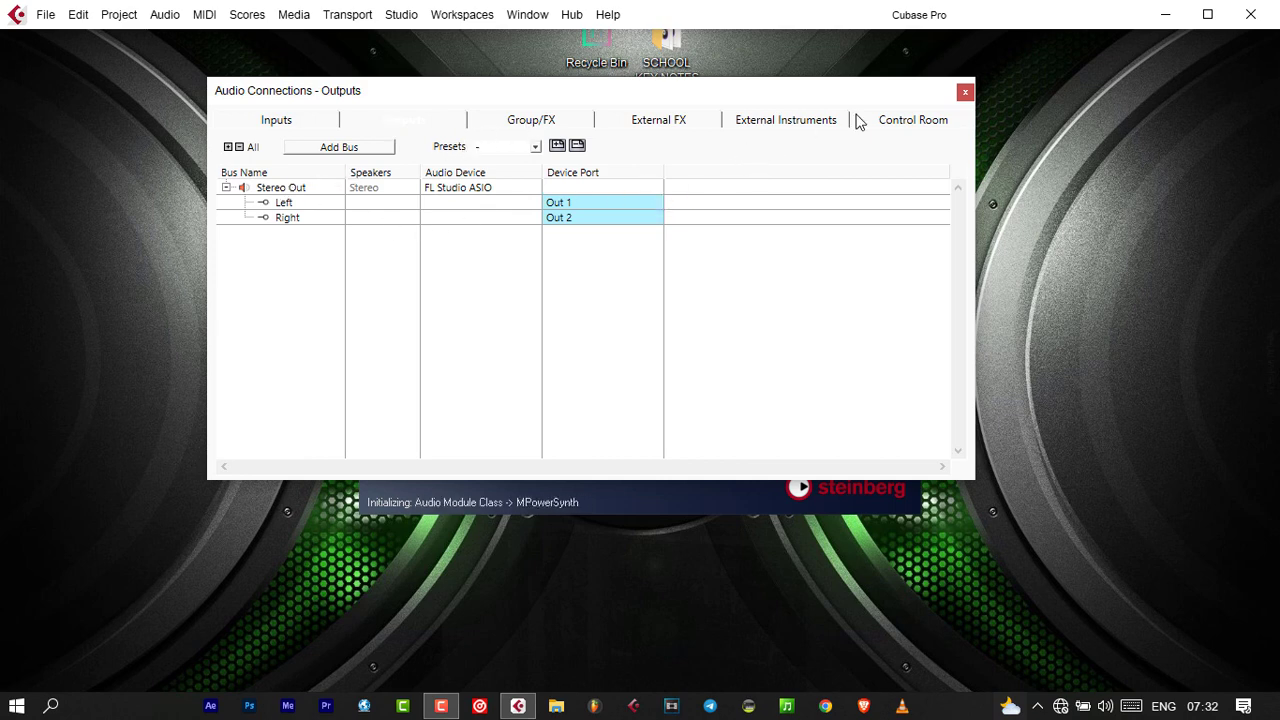
{"action": "left_click", "coordinate": [965, 93]}
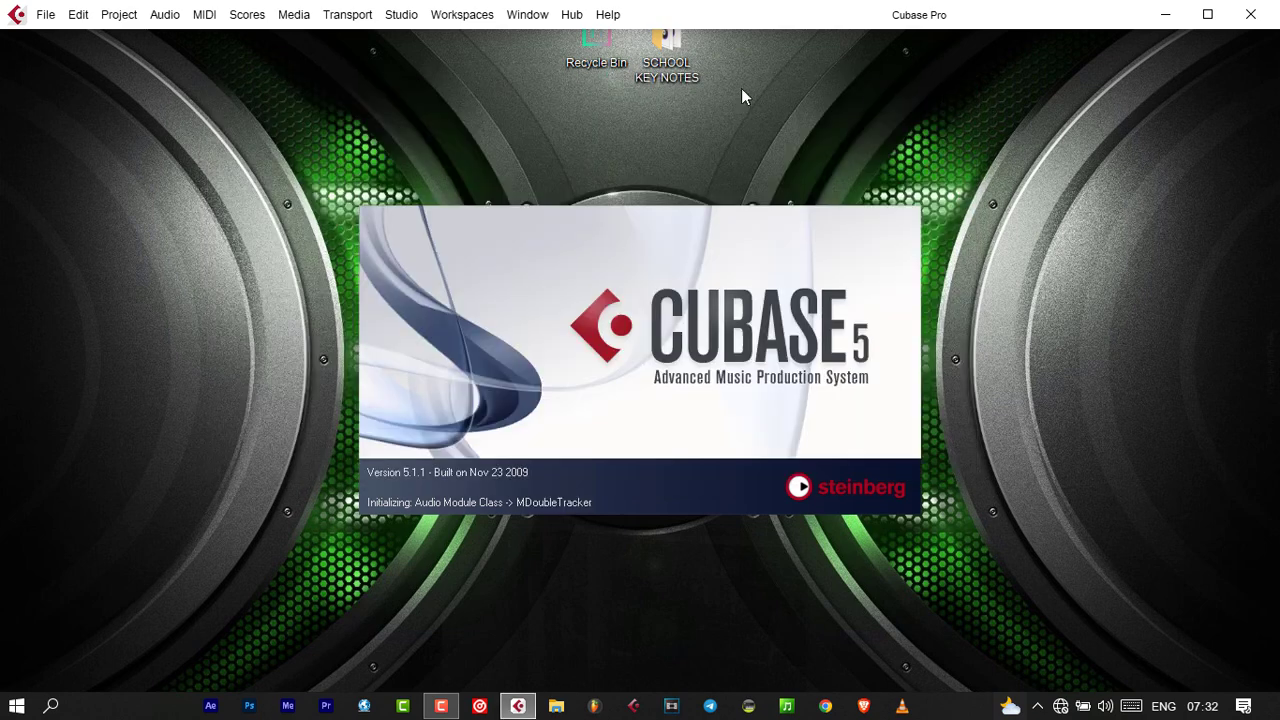
- Create a new empty project in the default location with the project folder tutorialcbs-01
{"action": "left_click", "coordinate": [47, 15]}
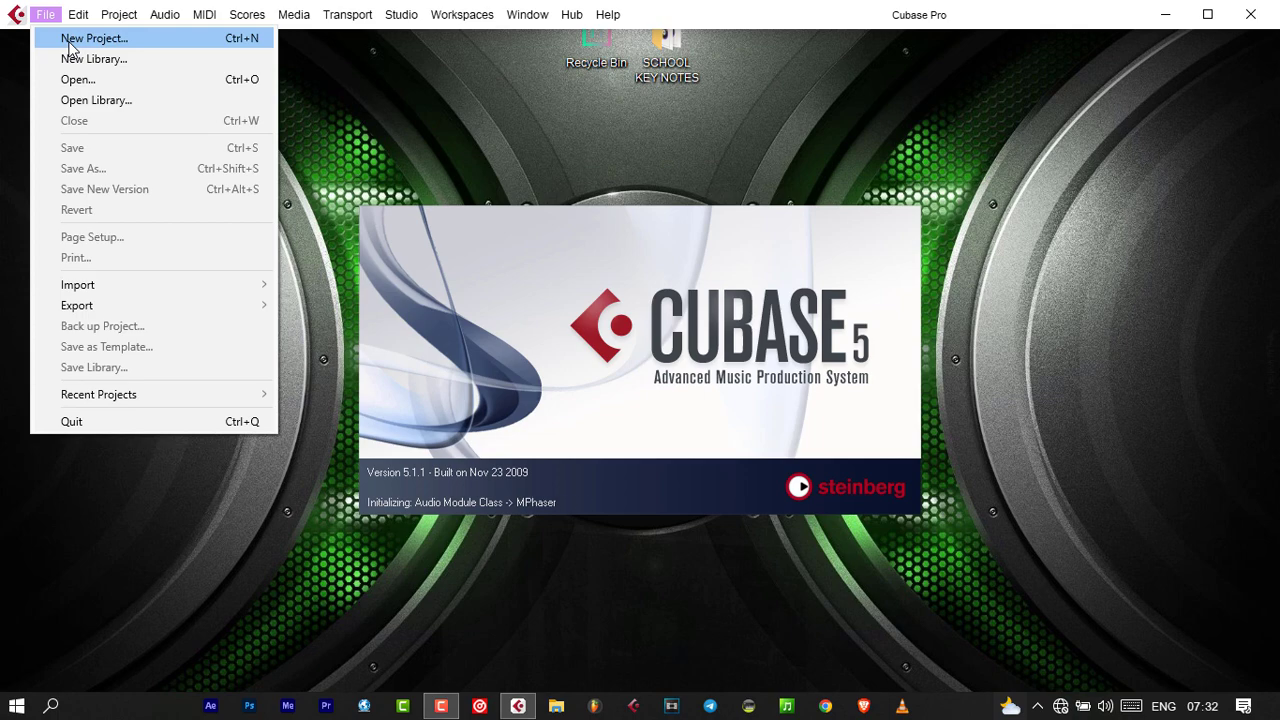
{"action": "left_click", "coordinate": [72, 40]}
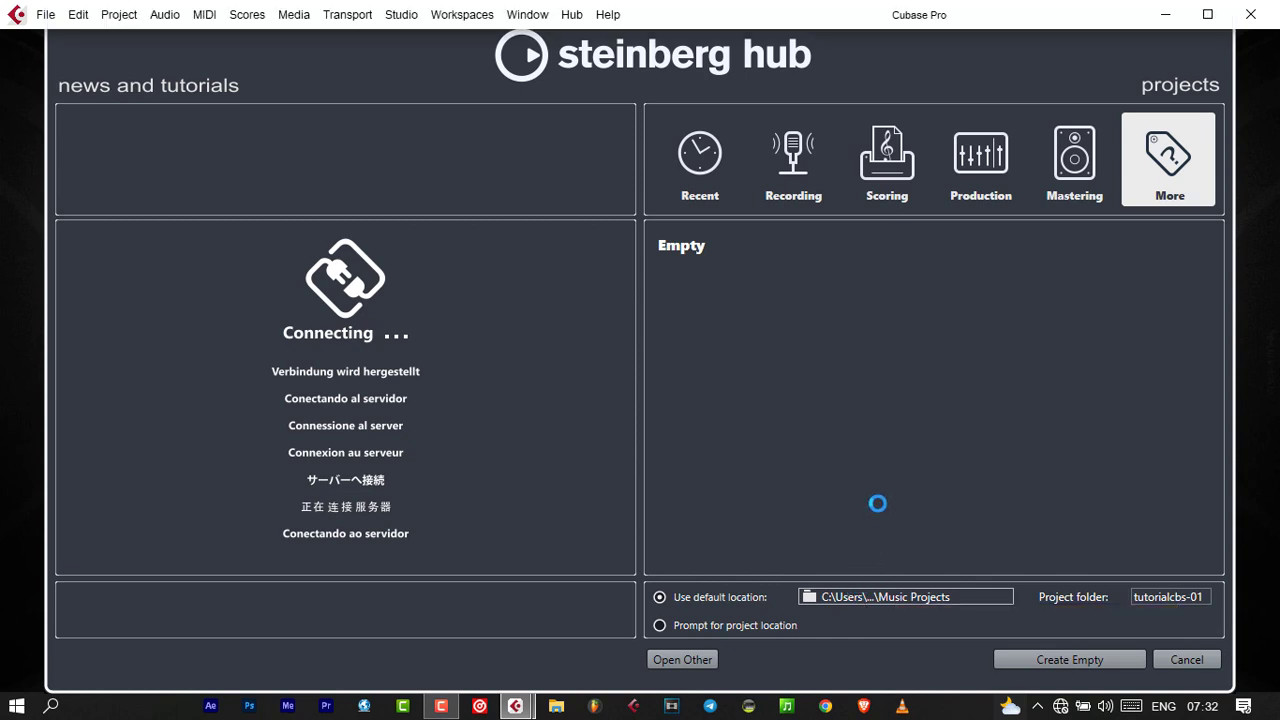
{"action": "left_click", "coordinate": [931, 588]}
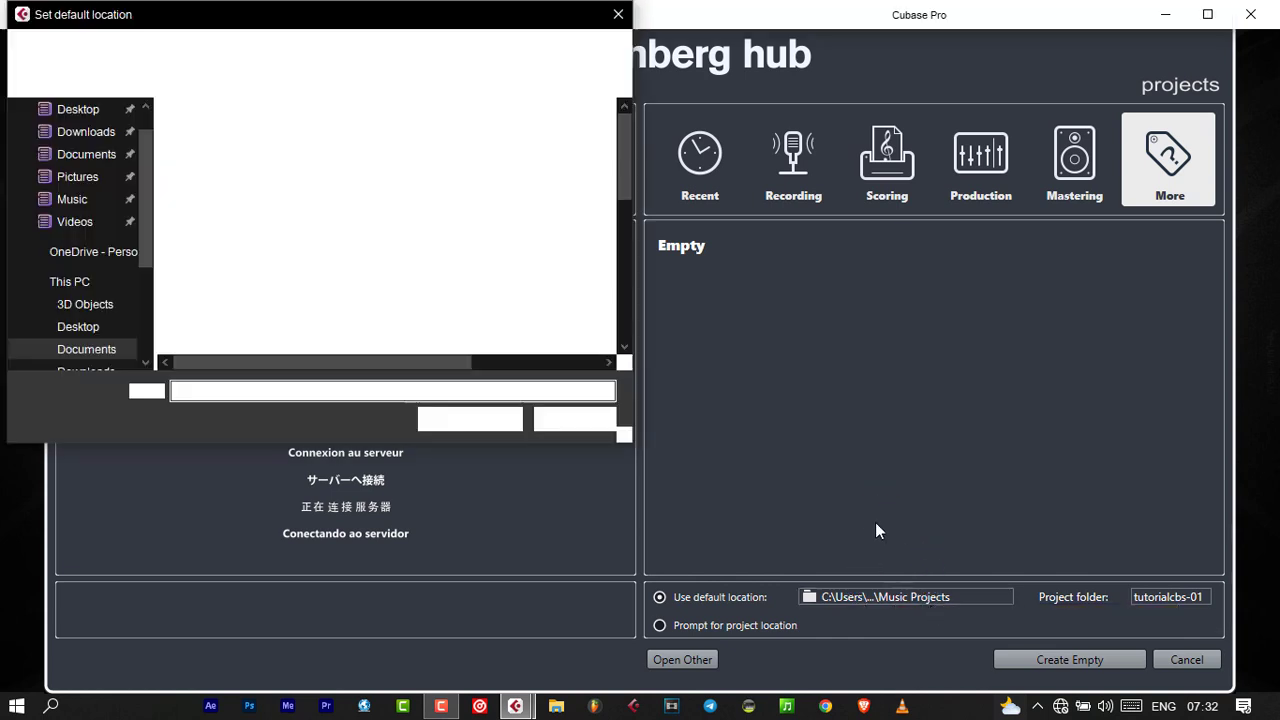
{"action": "left_click", "coordinate": [616, 16]}
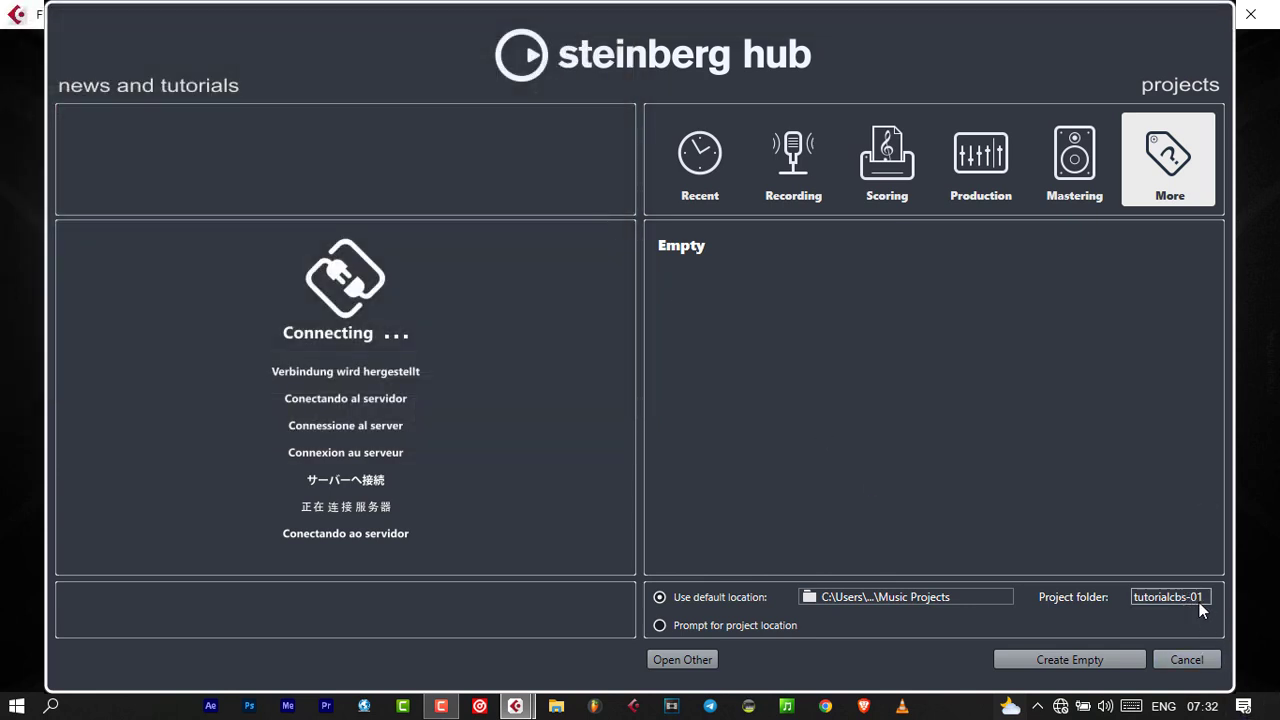
{"action": "left_click", "coordinate": [1088, 659]}
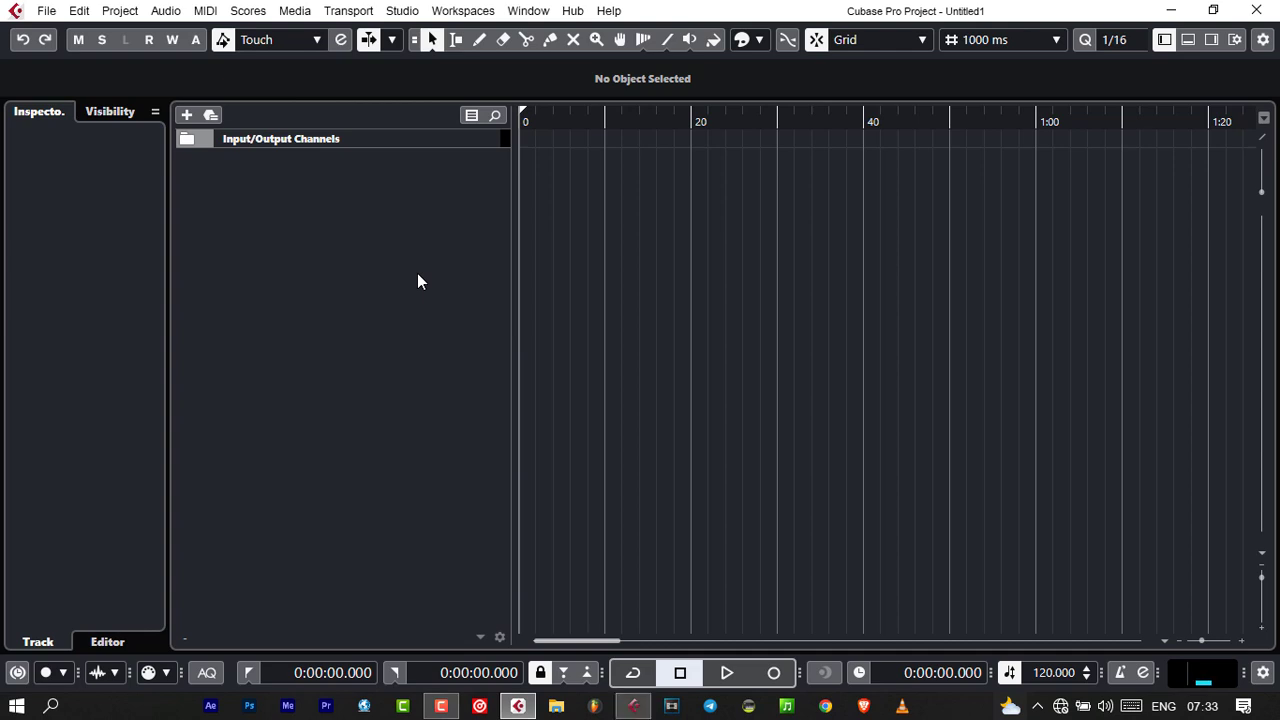
- Switch to Cubase 5 and dismiss the Project Assistant without creating a project
{"action": "left_click", "coordinate": [442, 704]}
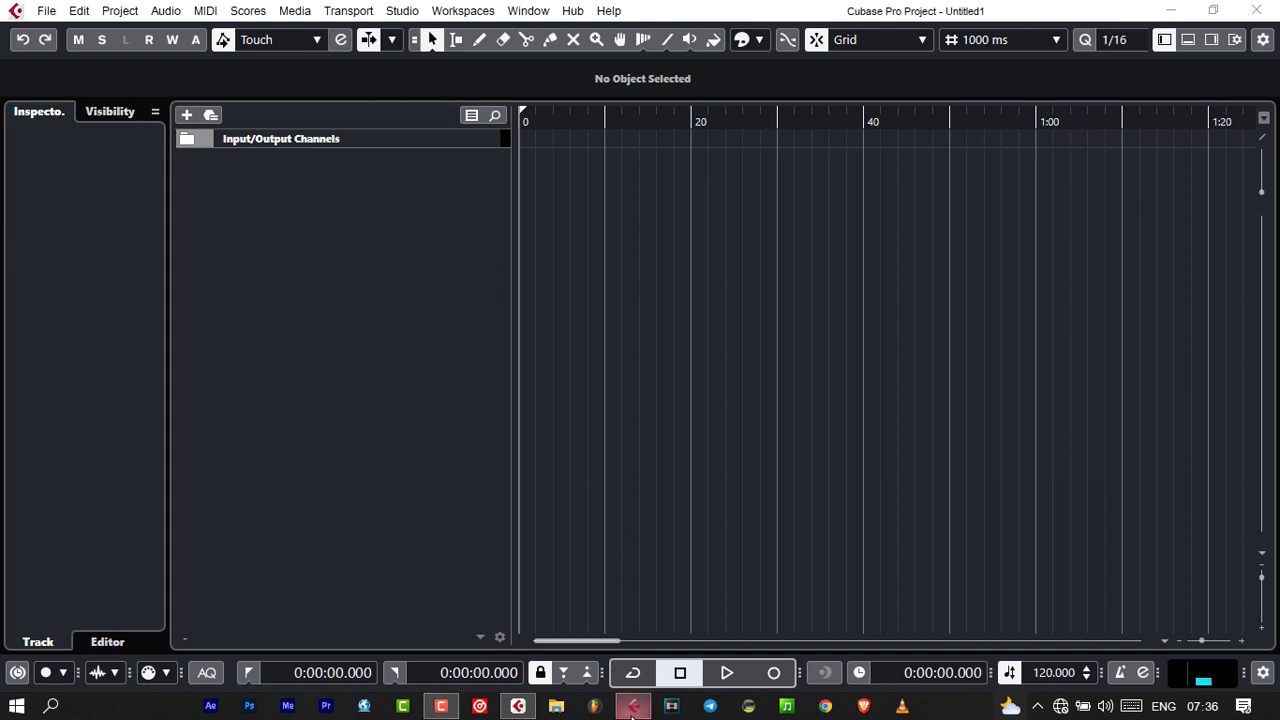
{"action": "left_click", "coordinate": [595, 364]}
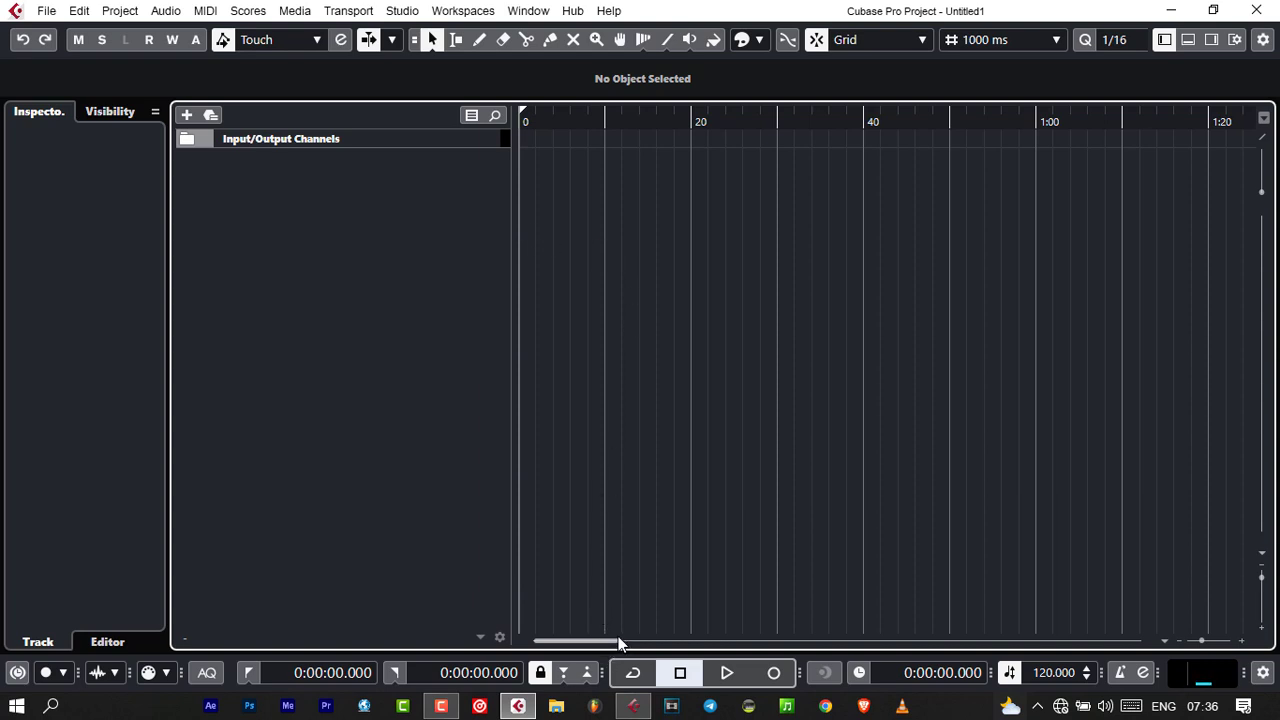
{"action": "left_click", "coordinate": [633, 706]}
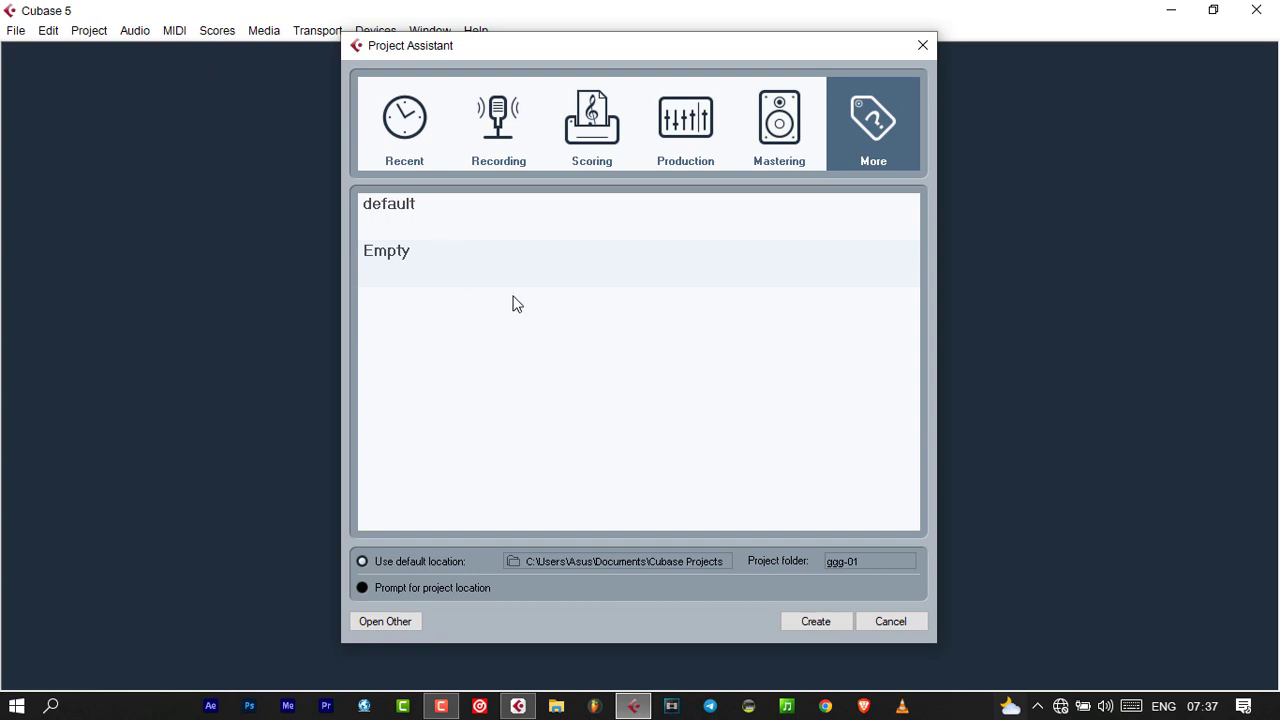
{"action": "left_click", "coordinate": [921, 46]}
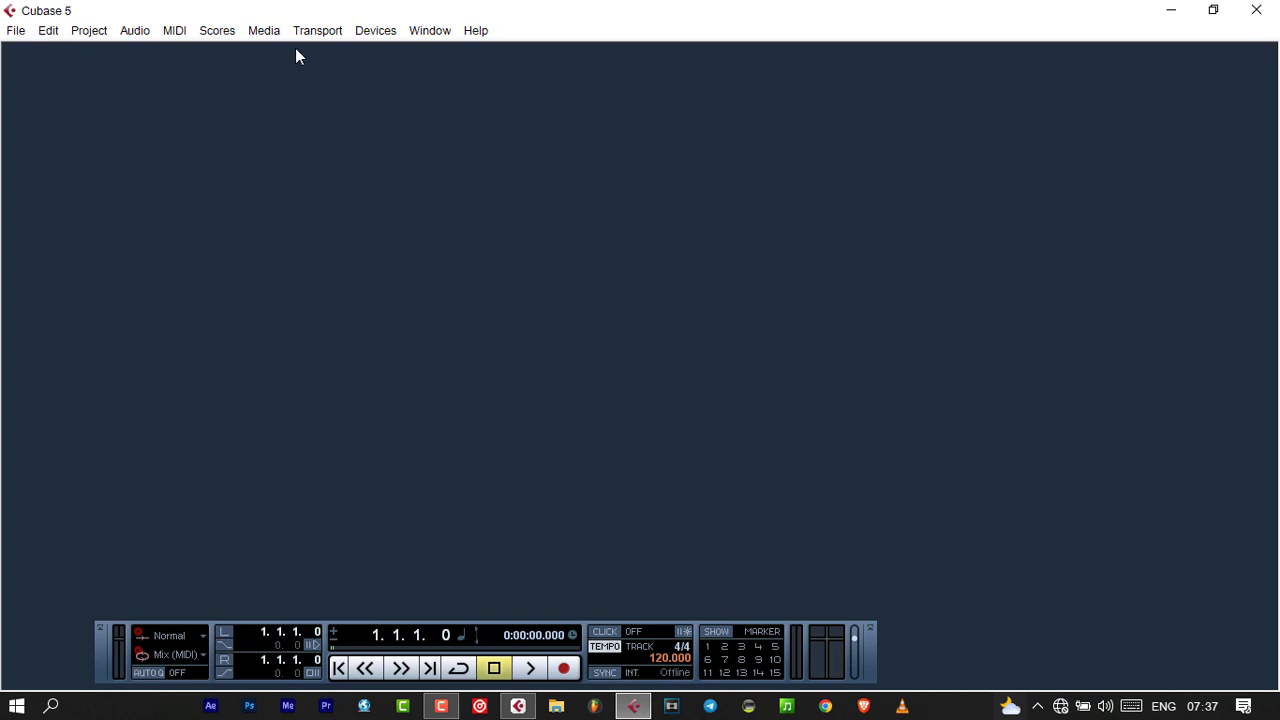
- Open Device Setup and examine which ASIO drivers are available for the VST Audio System
{"action": "left_click", "coordinate": [368, 34]}
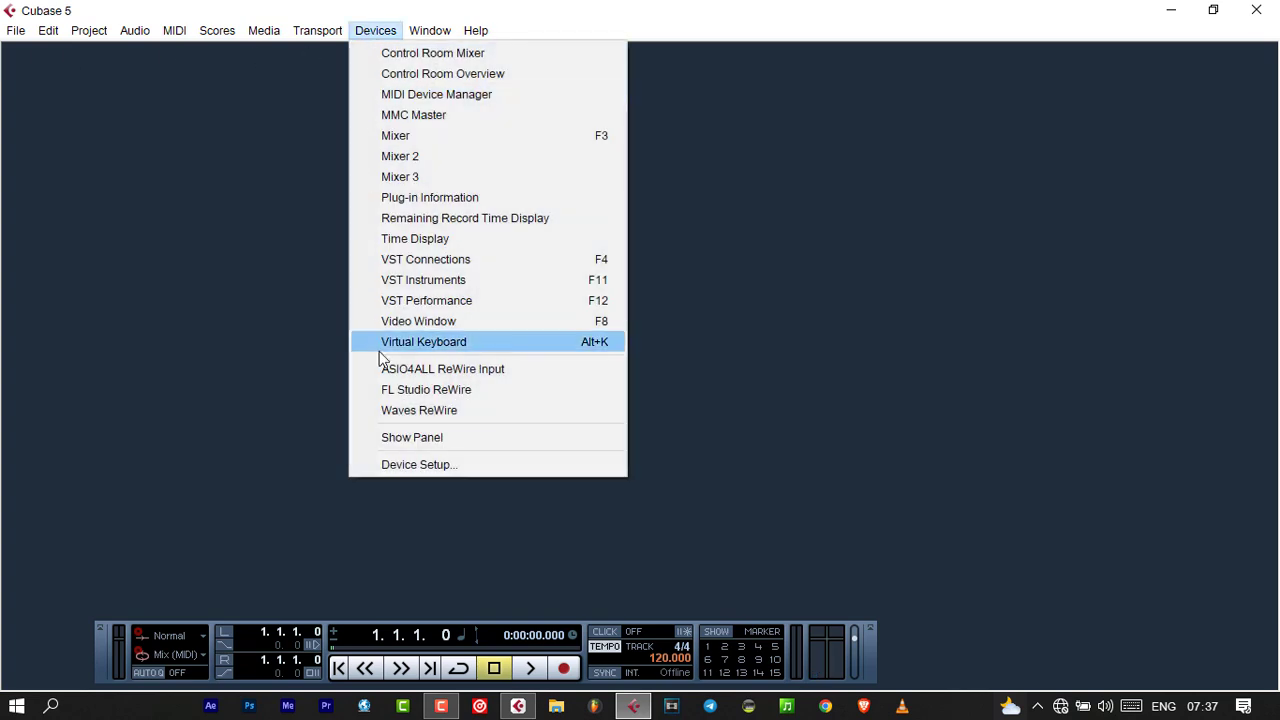
{"action": "left_click", "coordinate": [400, 465]}
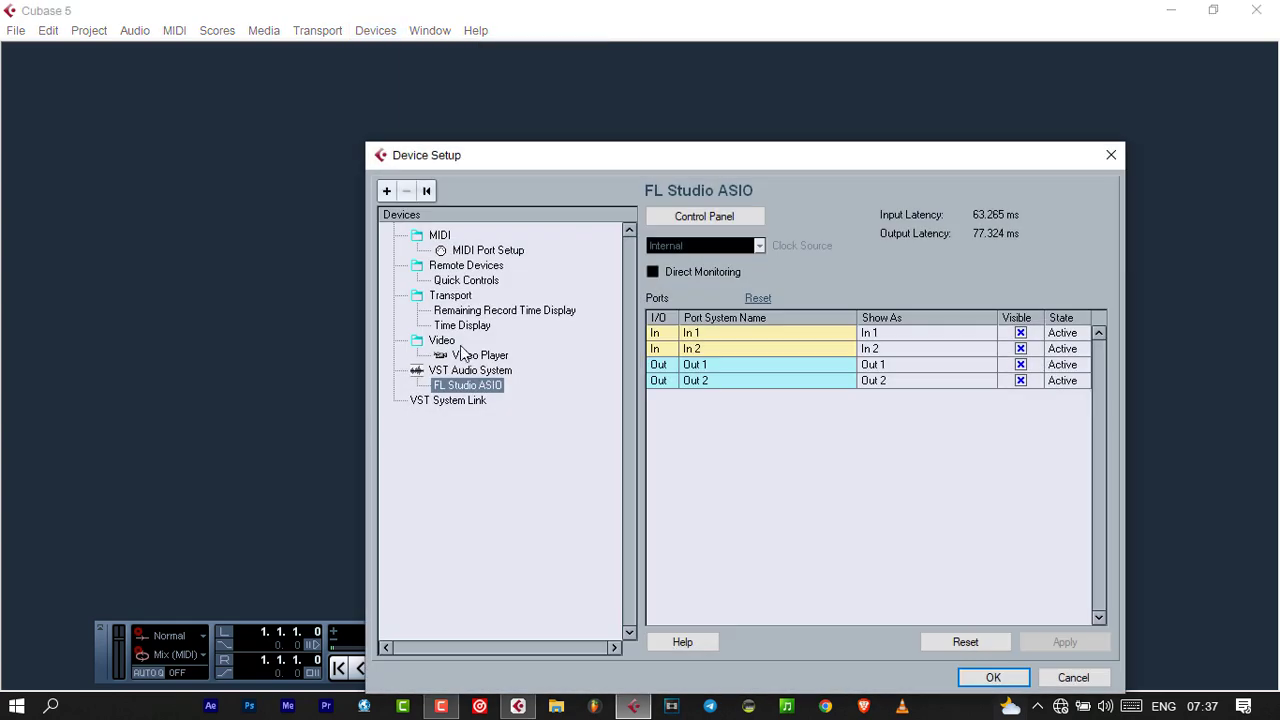
{"action": "left_click_drag", "start_coordinate": [670, 165], "coordinate": [648, 37]}
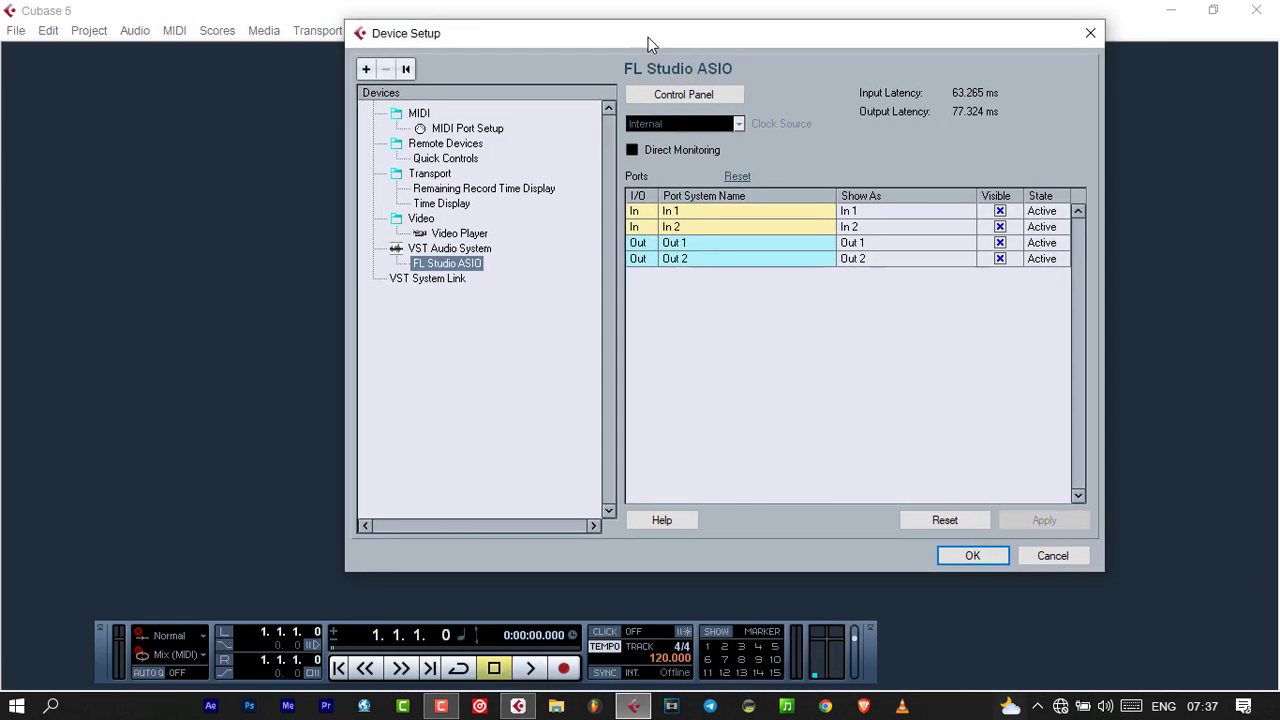
{"action": "left_click", "coordinate": [450, 250]}
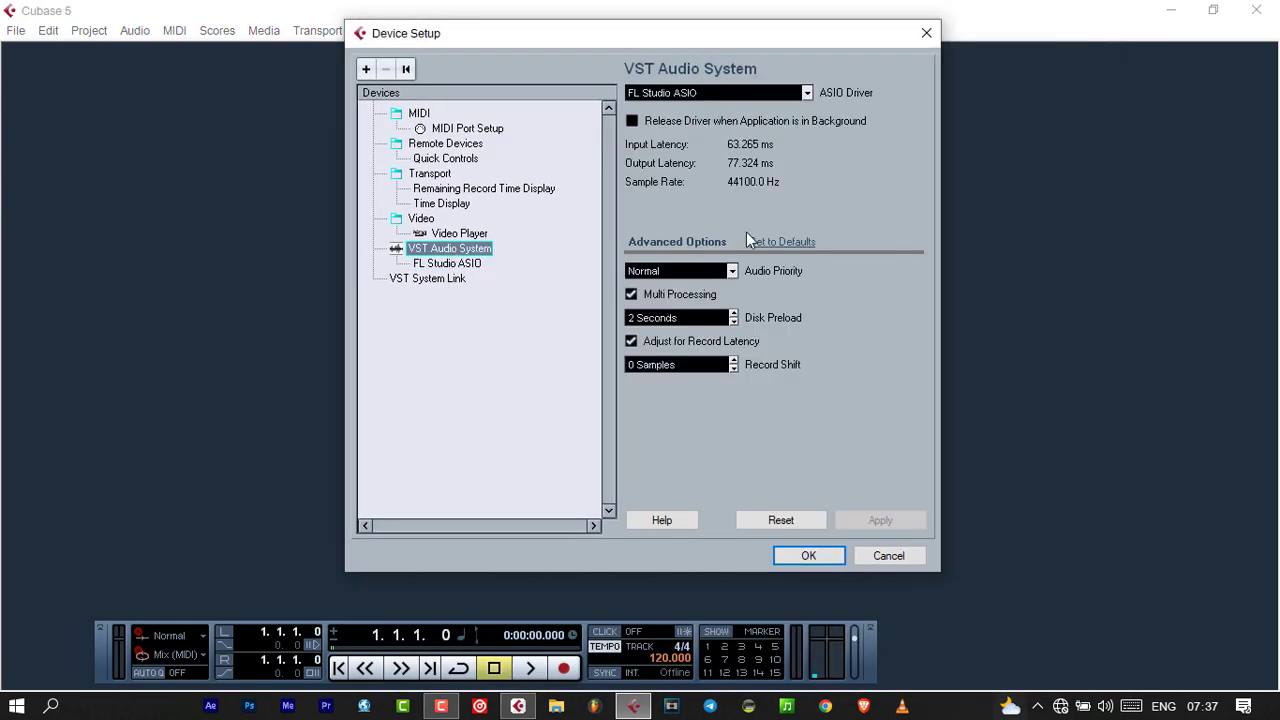
{"action": "left_click", "coordinate": [807, 93]}
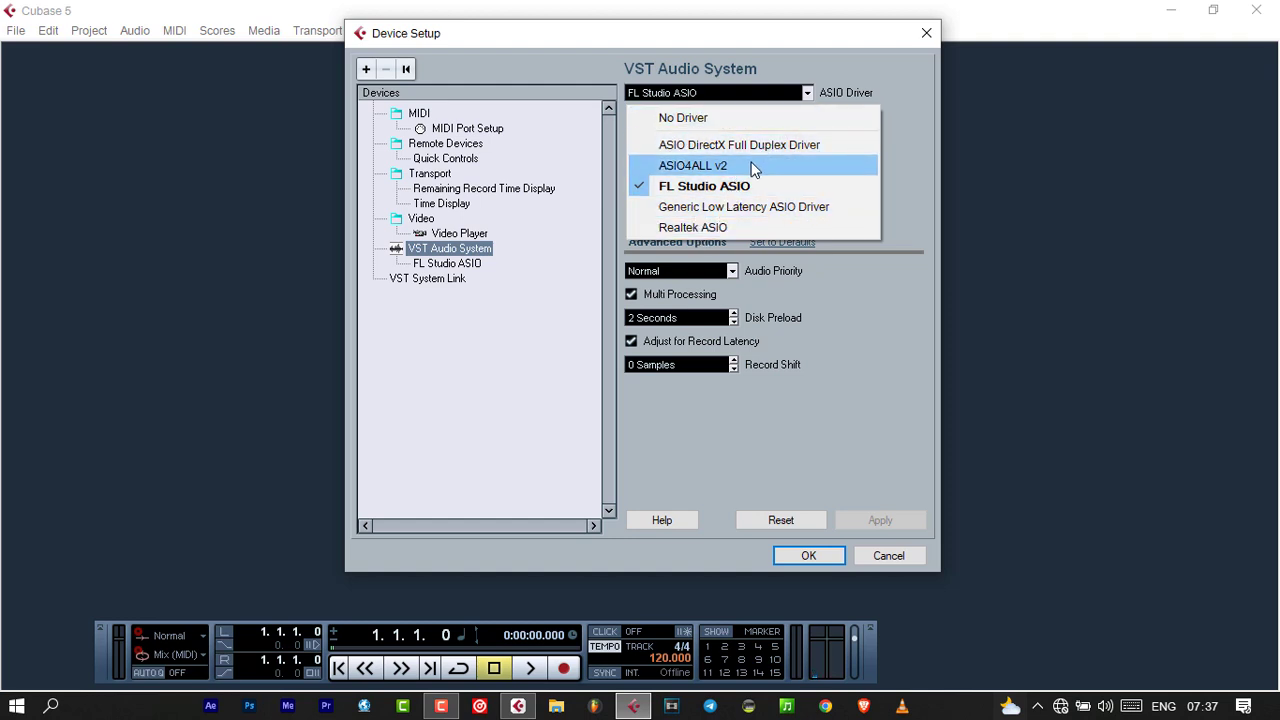
{"action": "left_click", "coordinate": [825, 69]}
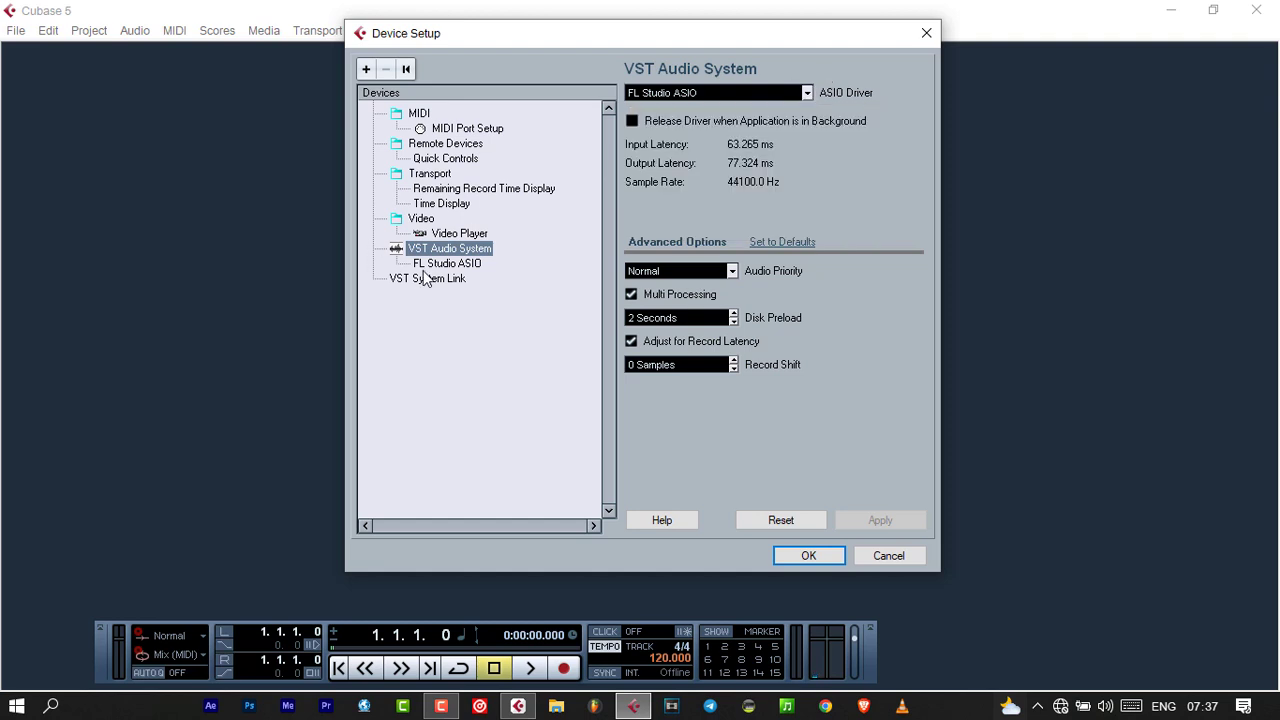
- Check the input and output devices in the FL Studio ASIO control panel and confirm Device Setup
{"action": "left_click", "coordinate": [448, 264]}
{"action": "left_click", "coordinate": [702, 93]}
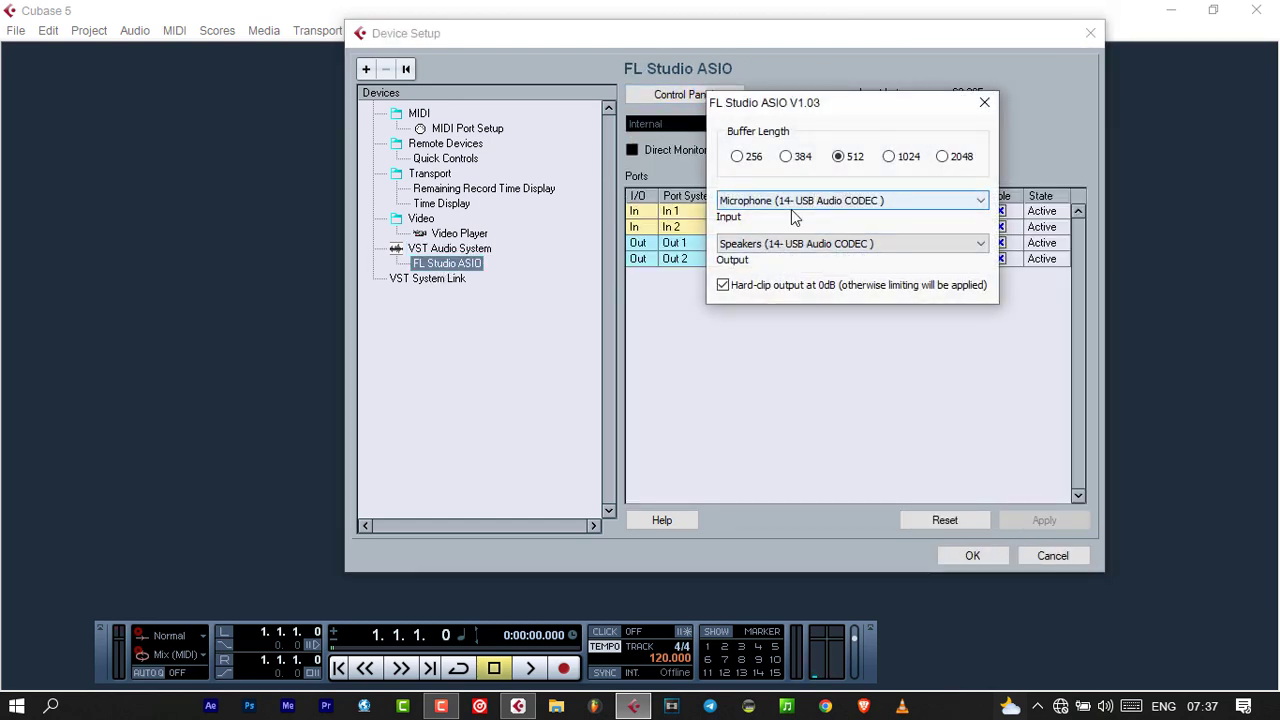
{"action": "left_click", "coordinate": [985, 102]}
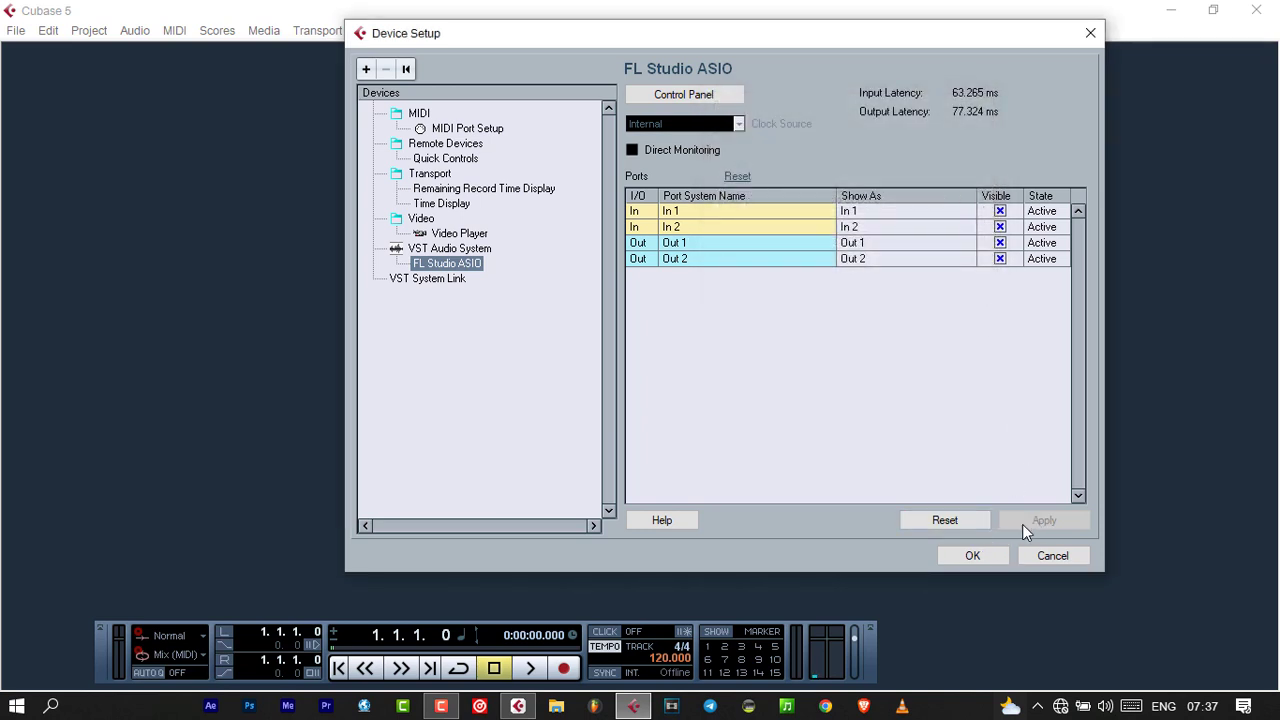
{"action": "left_click", "coordinate": [972, 555]}
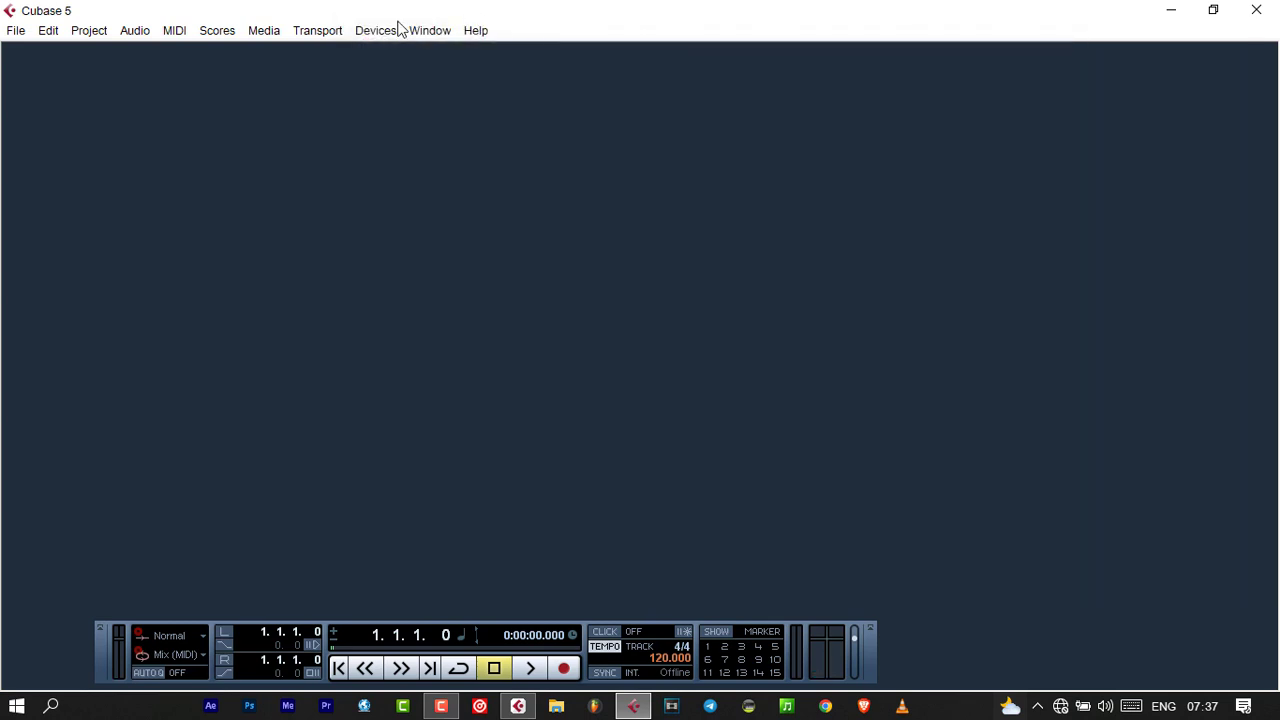
- Open VST Connections, move the window to a clear position and display the input busses
{"action": "left_click", "coordinate": [392, 30]}
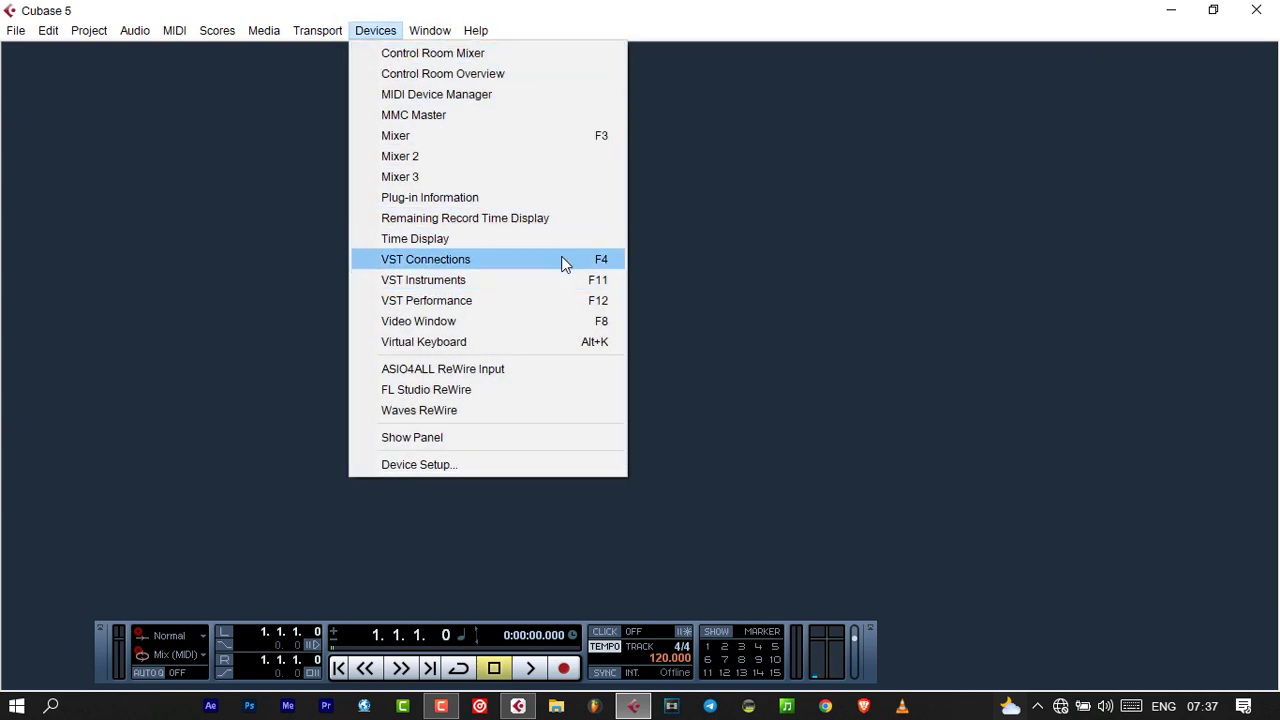
{"action": "left_click", "coordinate": [563, 262]}
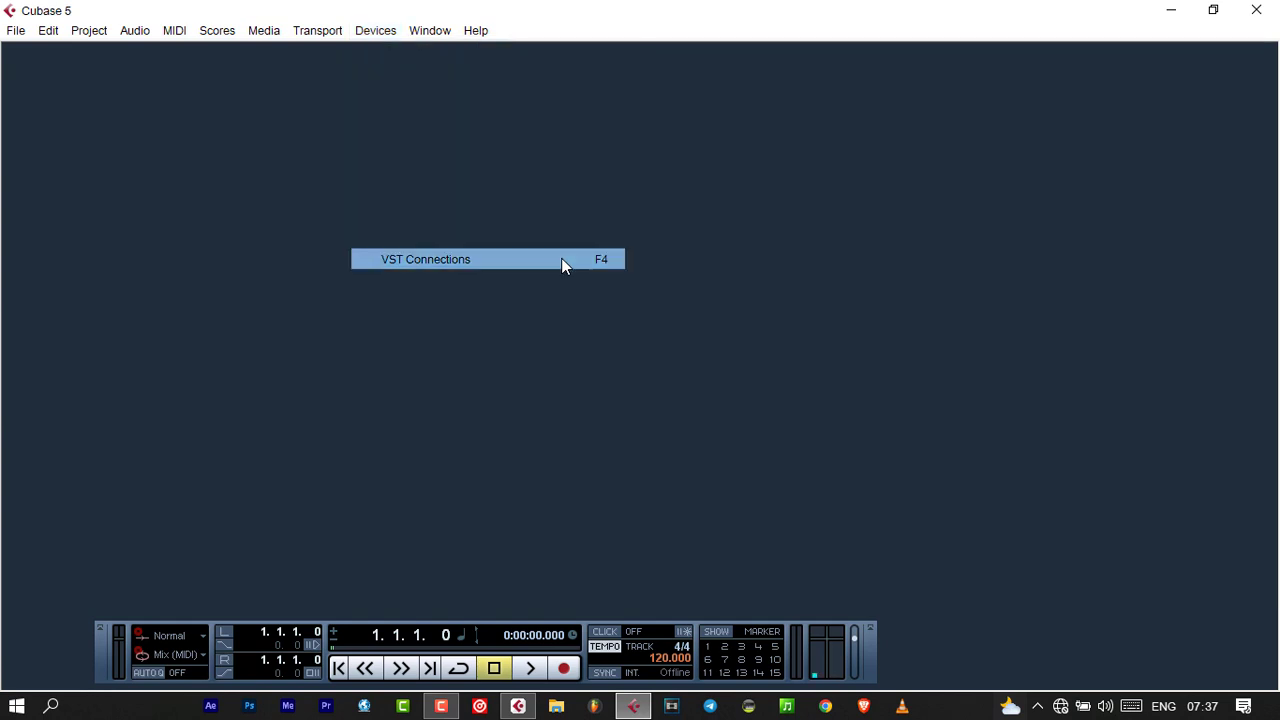
{"action": "left_click_drag", "start_coordinate": [606, 240], "coordinate": [634, 88]}
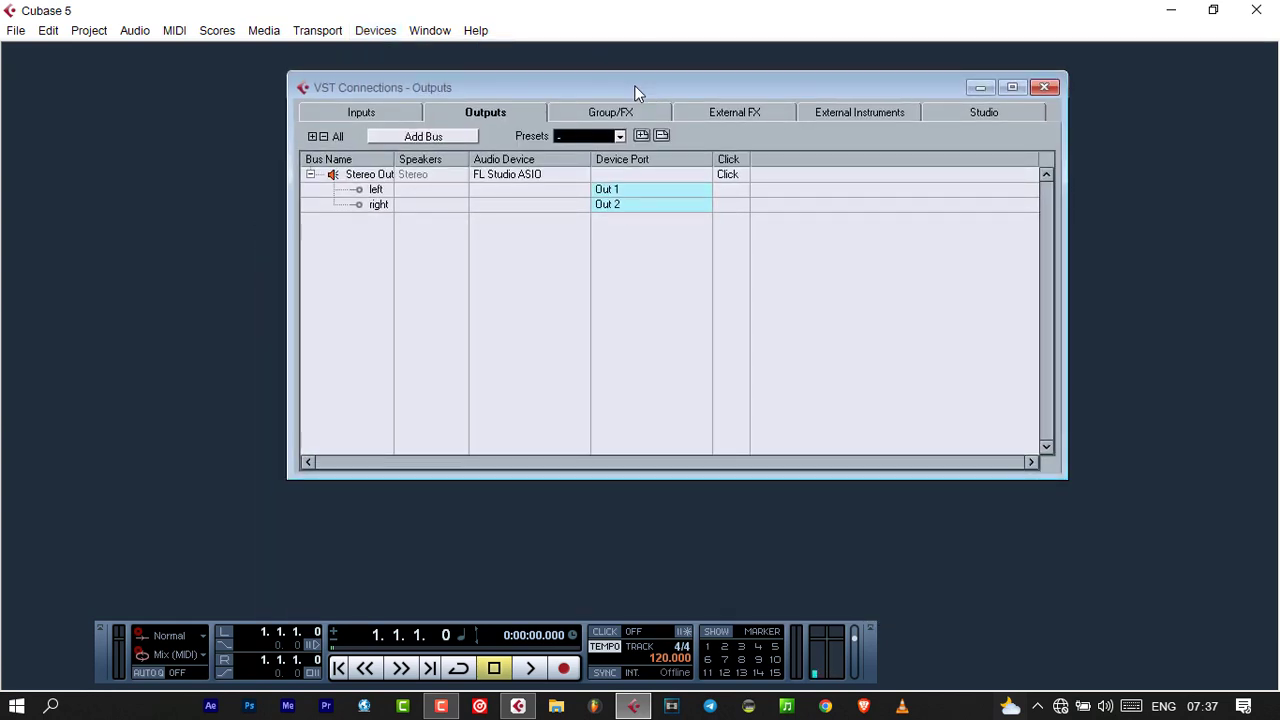
{"action": "left_click", "coordinate": [395, 117]}
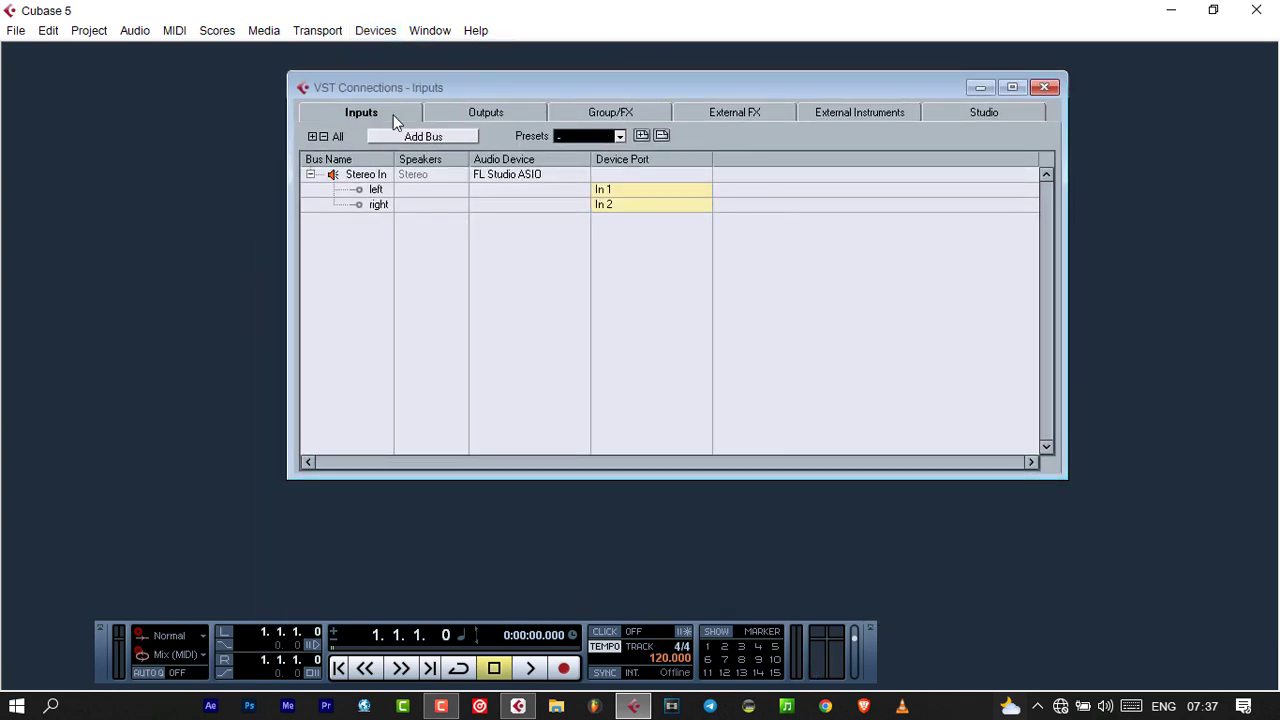
- Replace the stereo input bus with a new mono input bus in VST Connections
{"action": "double_click", "coordinate": [373, 177]}
{"action": "right_click", "coordinate": [377, 180]}
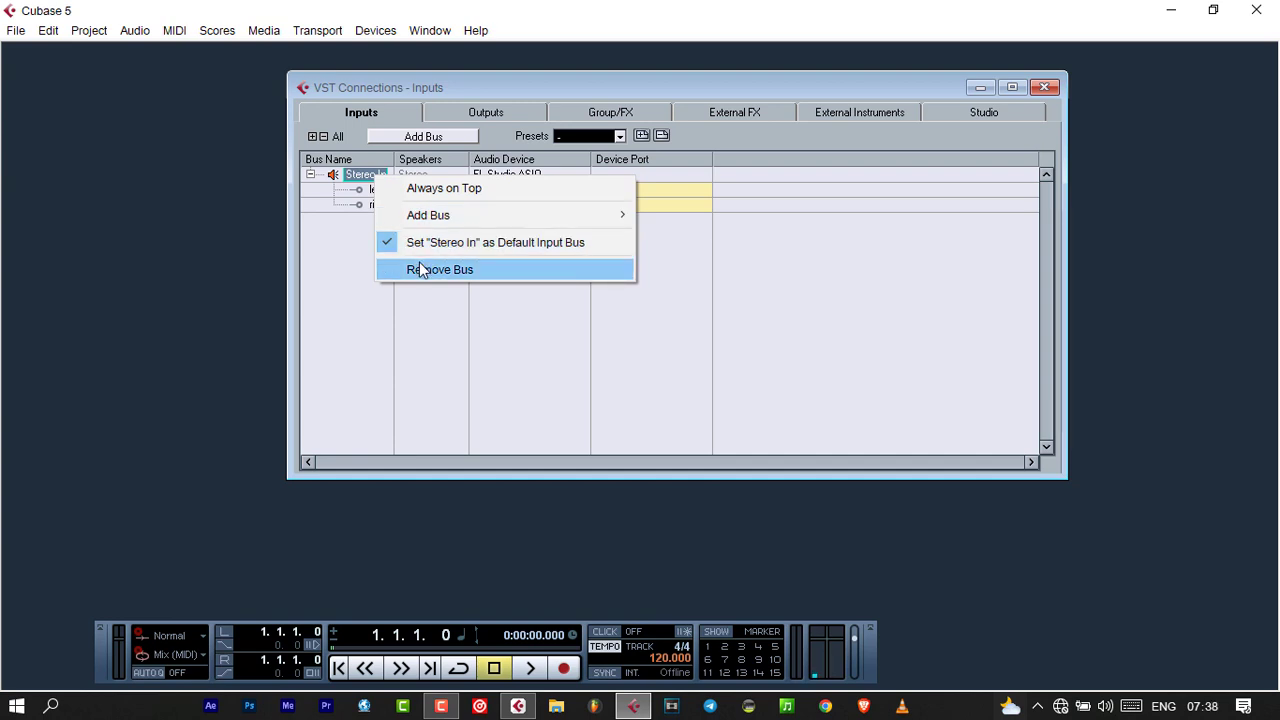
{"action": "left_click", "coordinate": [419, 263]}
{"action": "right_click", "coordinate": [353, 188]}
{"action": "mouse_move", "coordinate": [420, 222]}
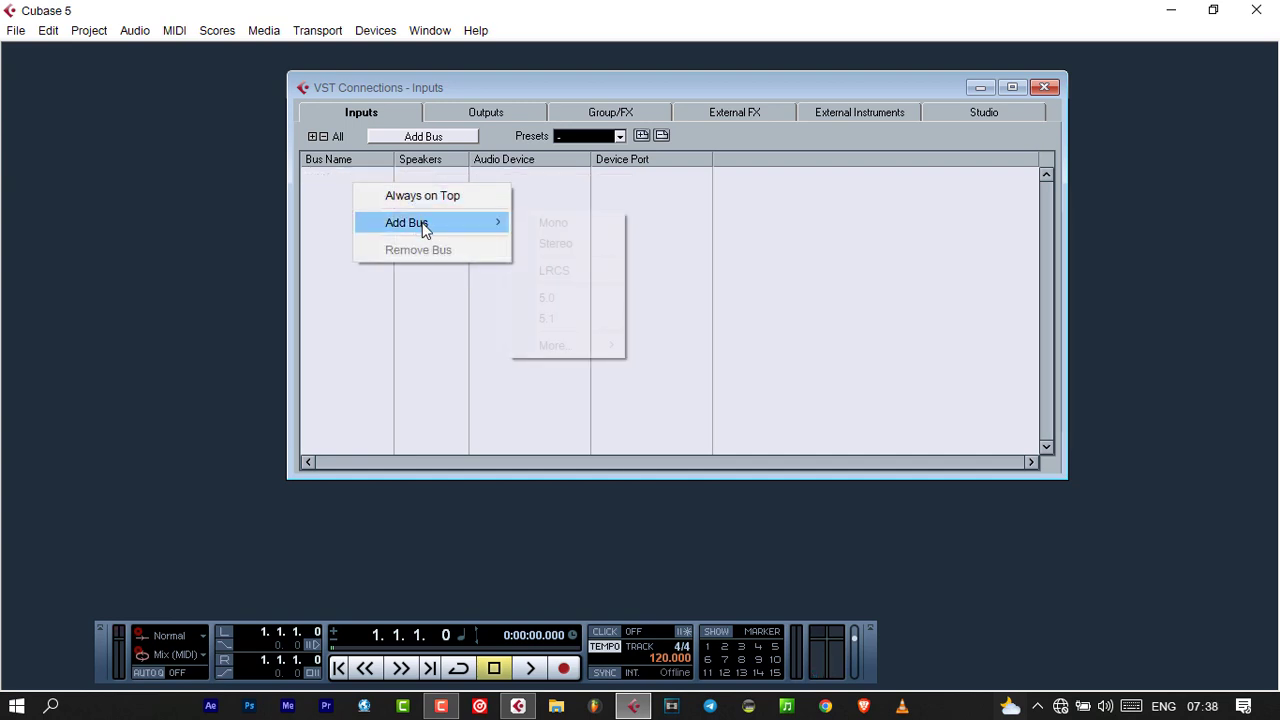
{"action": "left_click", "coordinate": [546, 224]}
- Reposition VST Connections, check the output bus's device and port assignments, and close the window
{"action": "left_click_drag", "start_coordinate": [733, 87], "coordinate": [659, 97]}
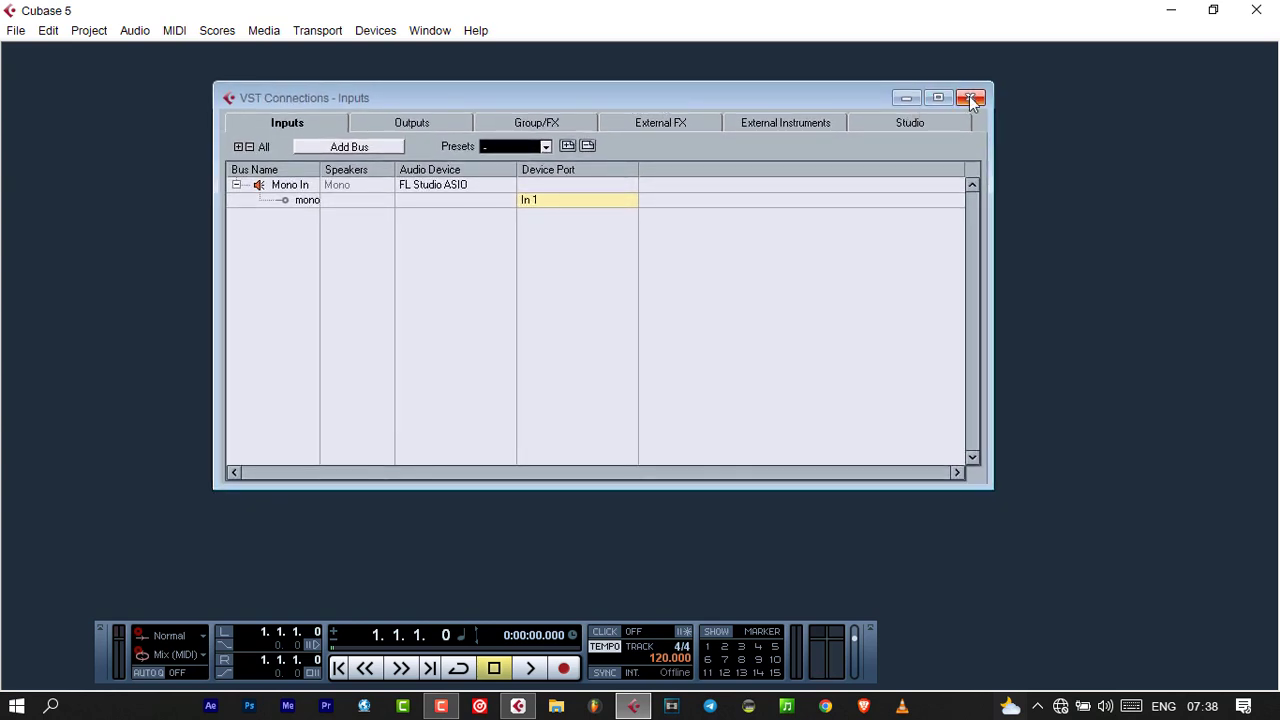
{"action": "left_click", "coordinate": [415, 120]}
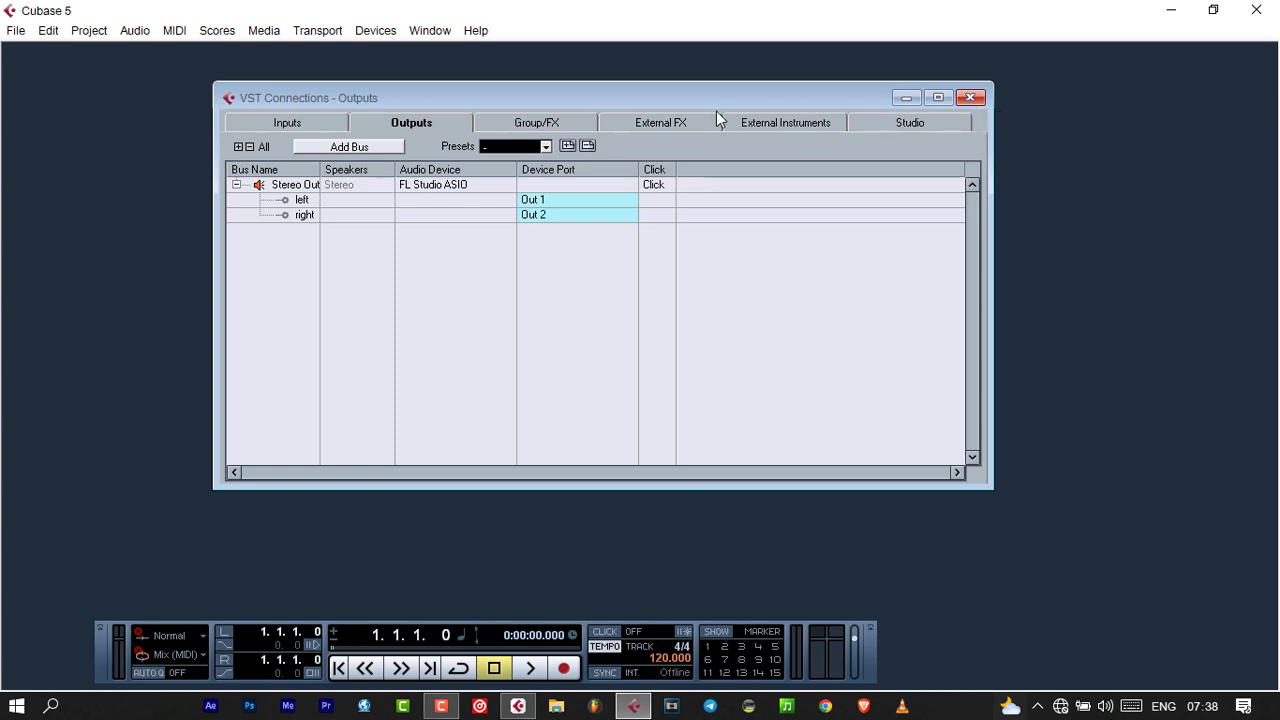
{"action": "left_click", "coordinate": [969, 98]}
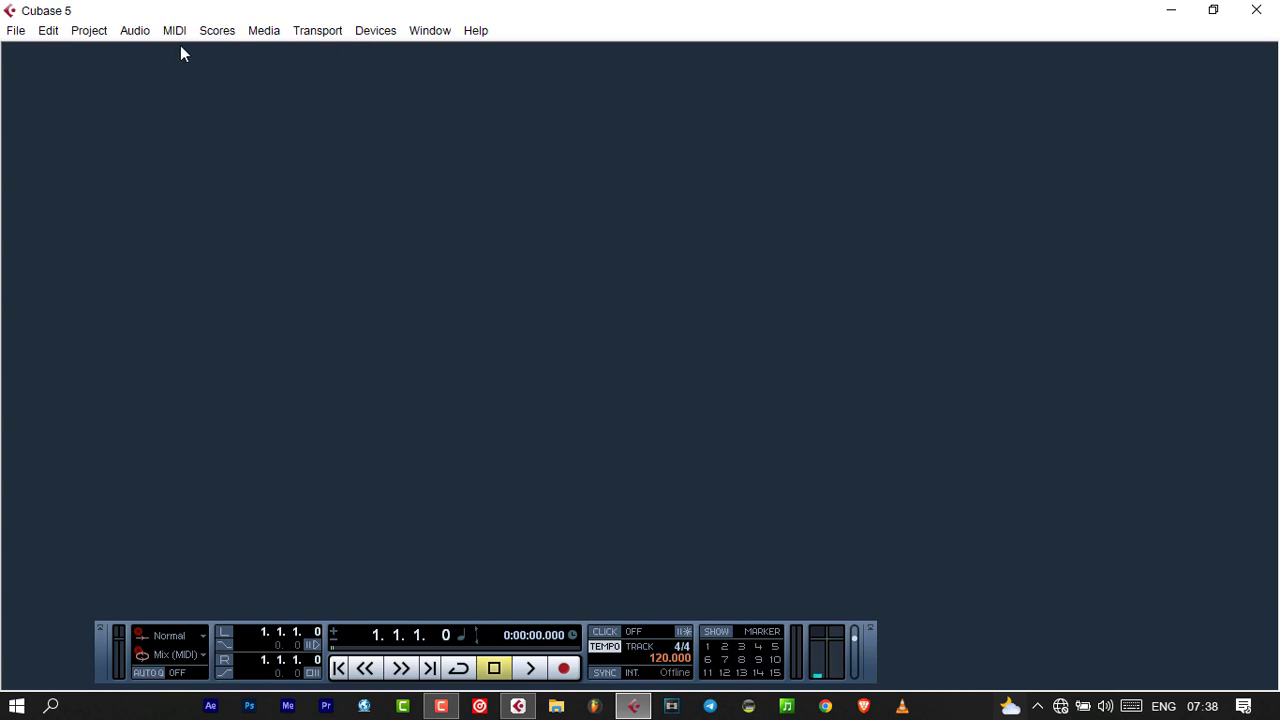
- Create a new empty project at the default location with the project folder "cubase 5 tutorial"
{"action": "left_click", "coordinate": [16, 30]}
{"action": "left_click", "coordinate": [45, 54]}
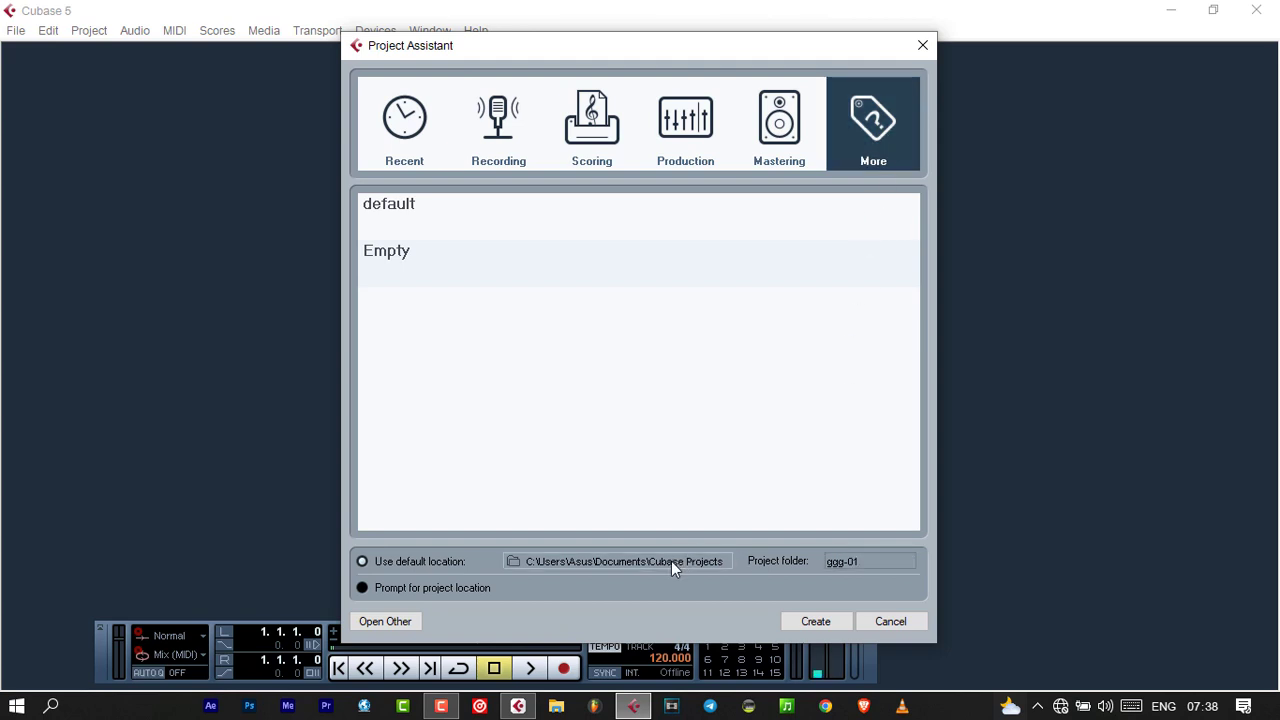
{"action": "left_click", "coordinate": [858, 562]}
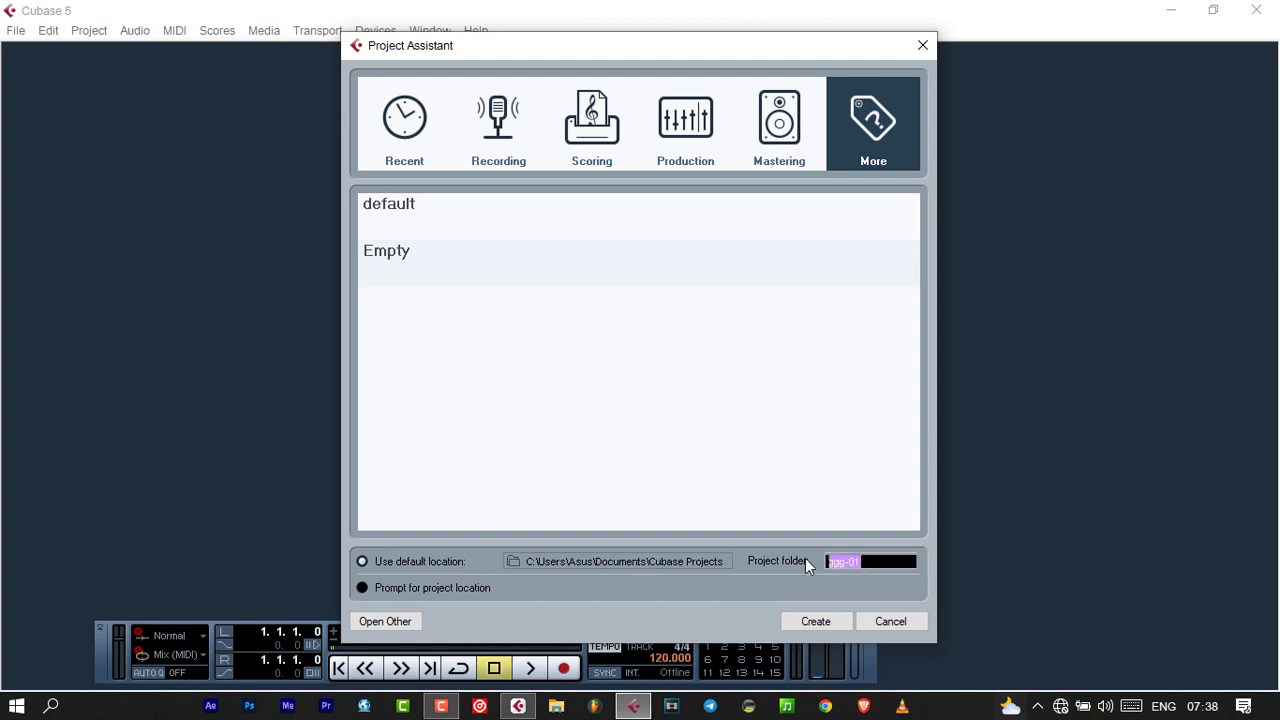
{"action": "type", "text": "cubase 5 tutorial"}
{"action": "left_click", "coordinate": [812, 621]}
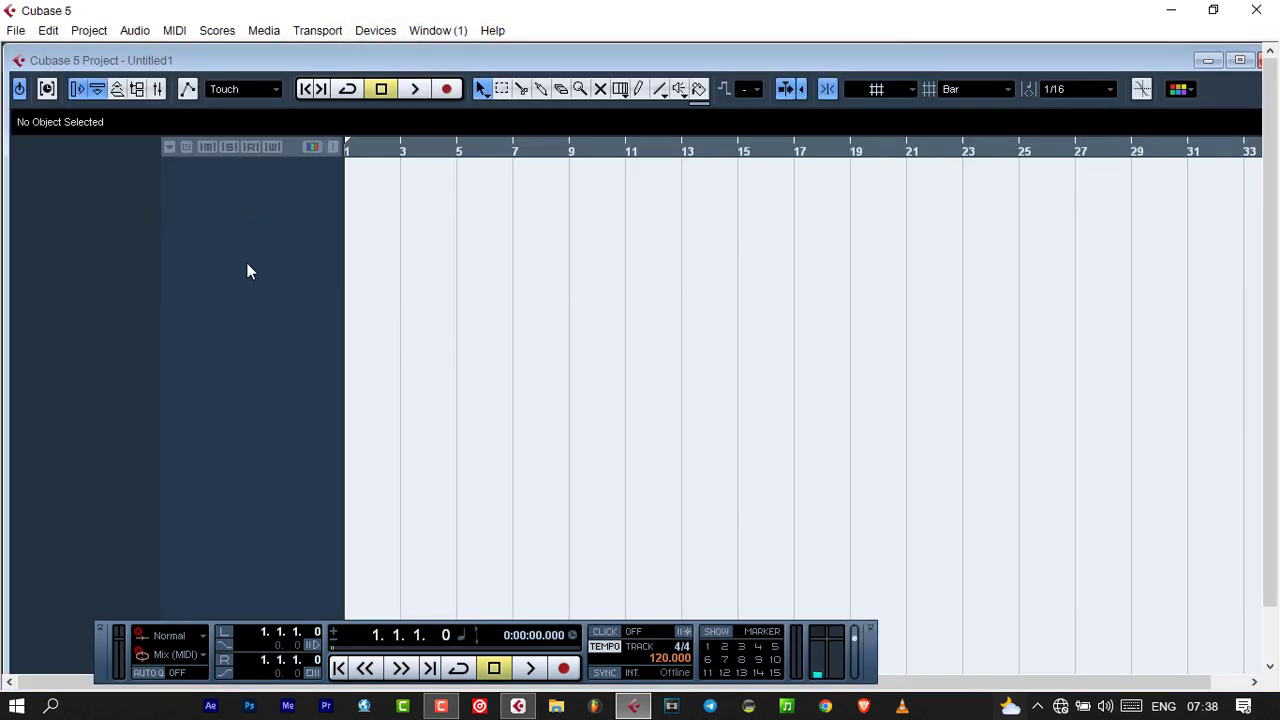
- Add three mono audio tracks to the empty project
{"action": "right_click", "coordinate": [238, 229]}
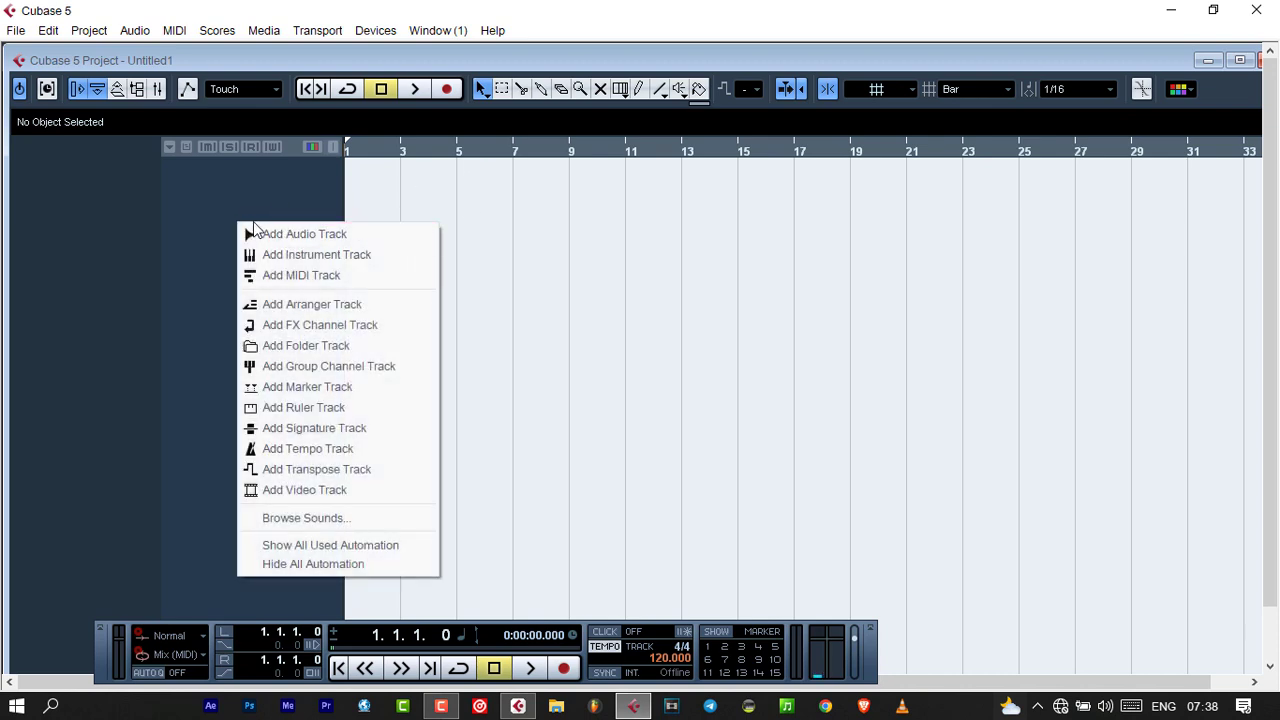
{"action": "left_click", "coordinate": [251, 187]}
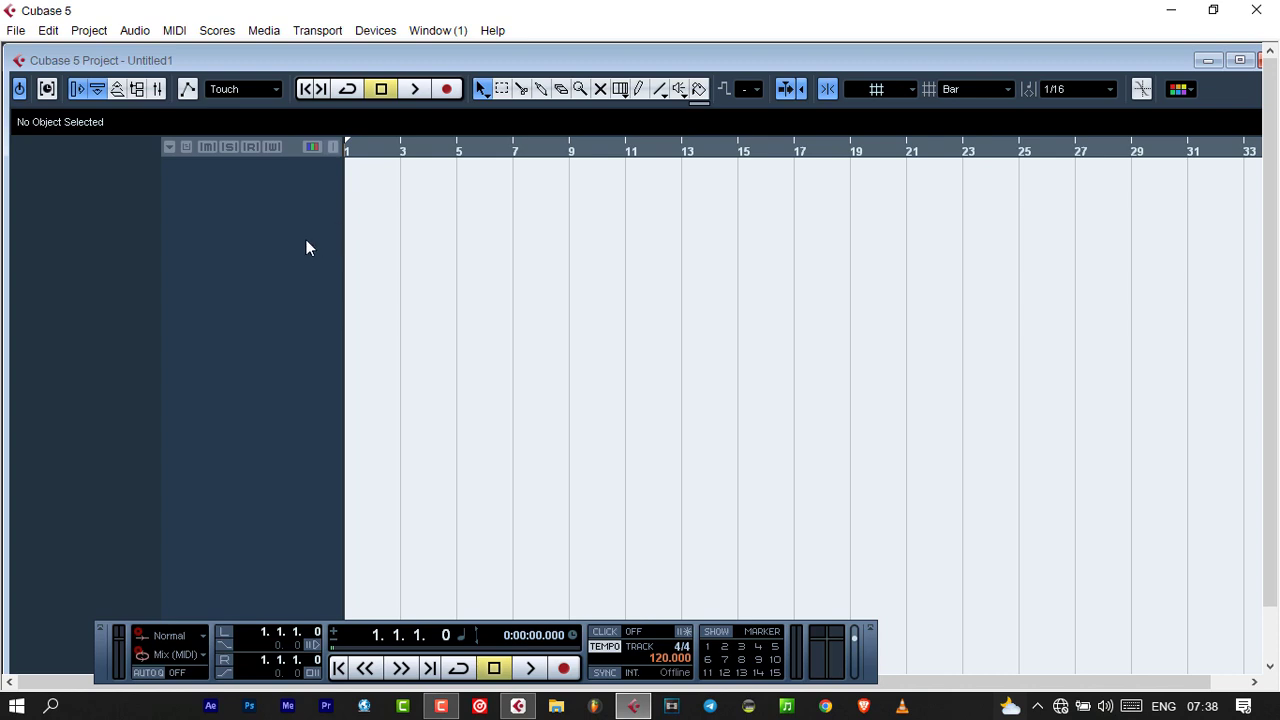
{"action": "right_click", "coordinate": [253, 233]}
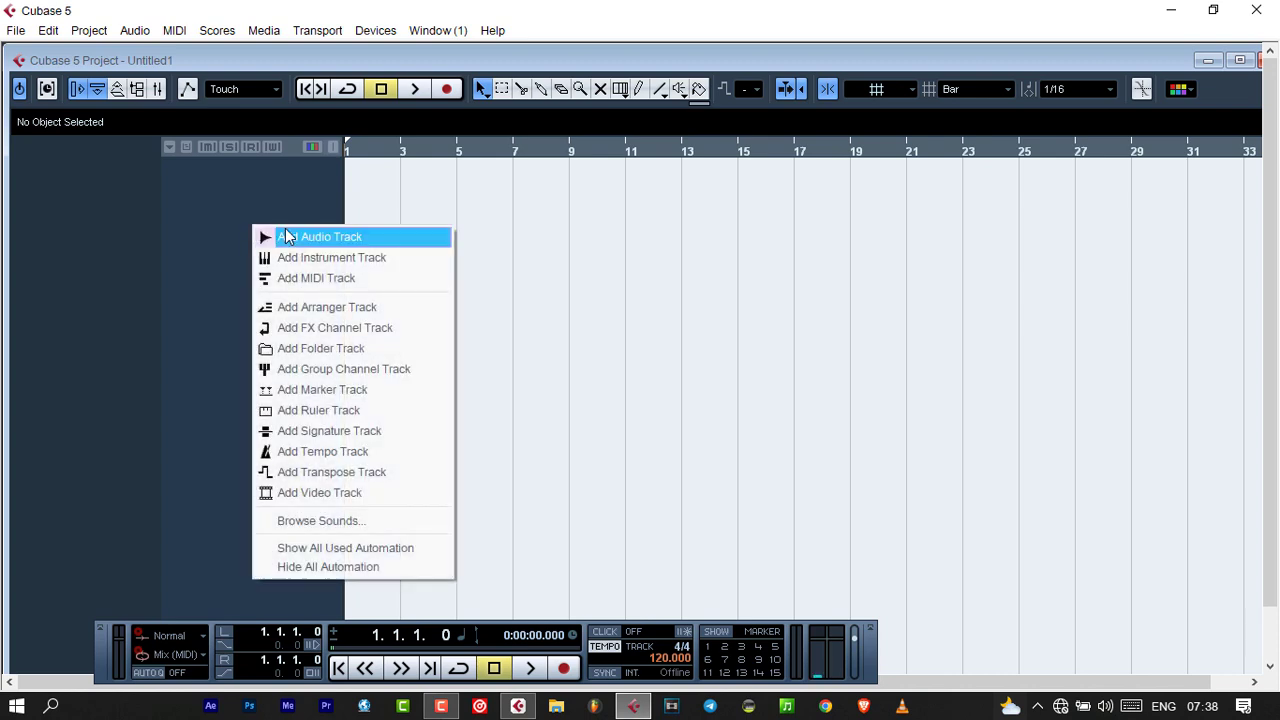
{"action": "left_click", "coordinate": [288, 238]}
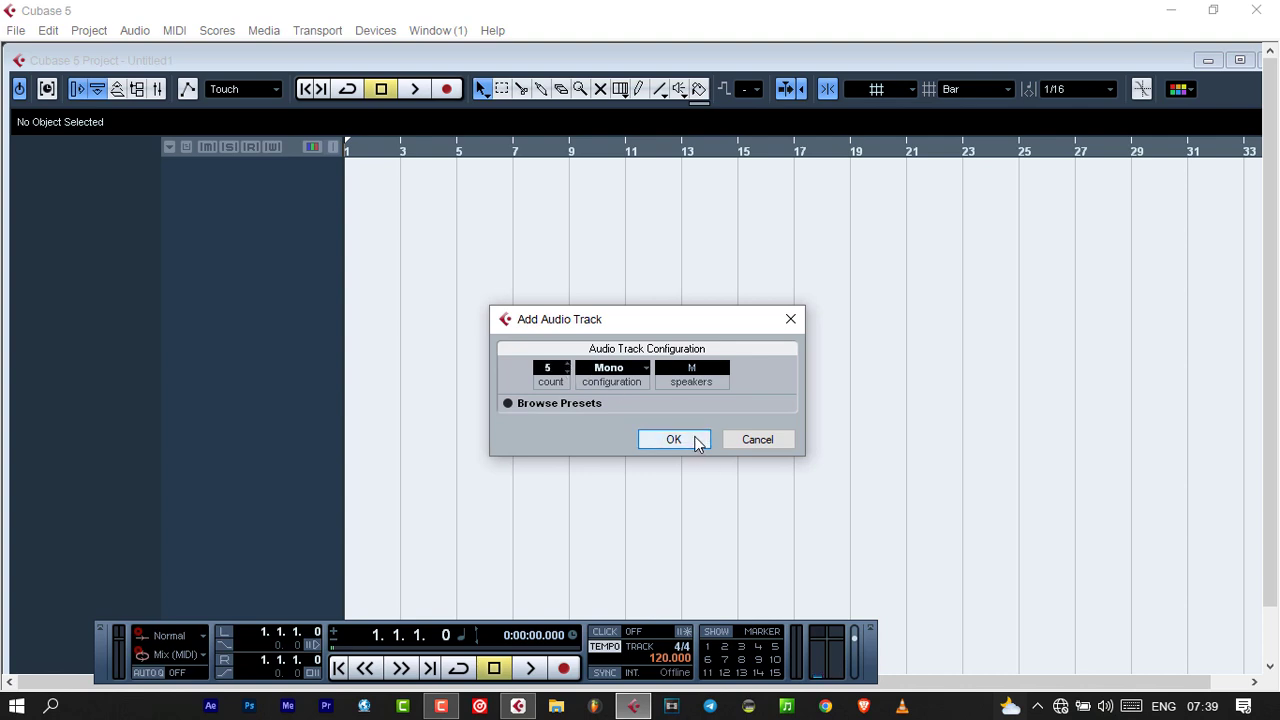
{"action": "left_click", "coordinate": [568, 372]}
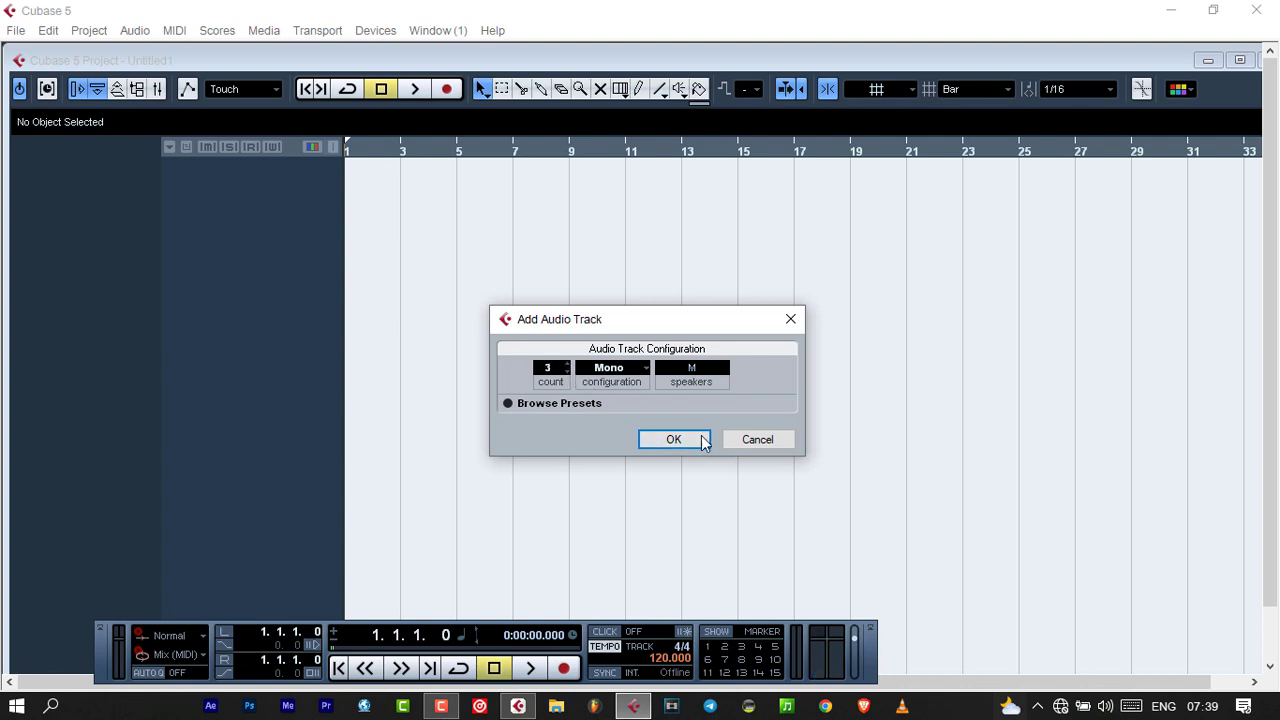
{"action": "left_click", "coordinate": [695, 440]}
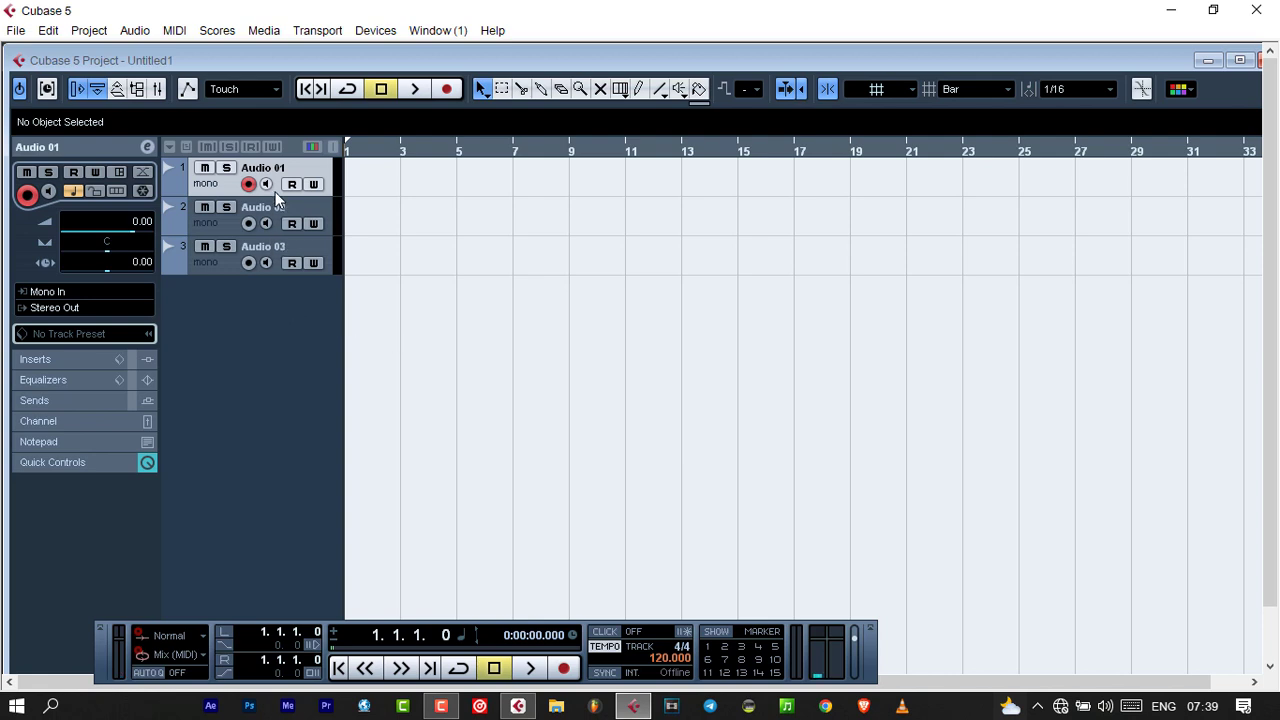
- Make the Audio 01 track slightly taller and record a take of about 30 seconds on it
{"action": "left_click_drag", "start_coordinate": [277, 196], "coordinate": [278, 204]}
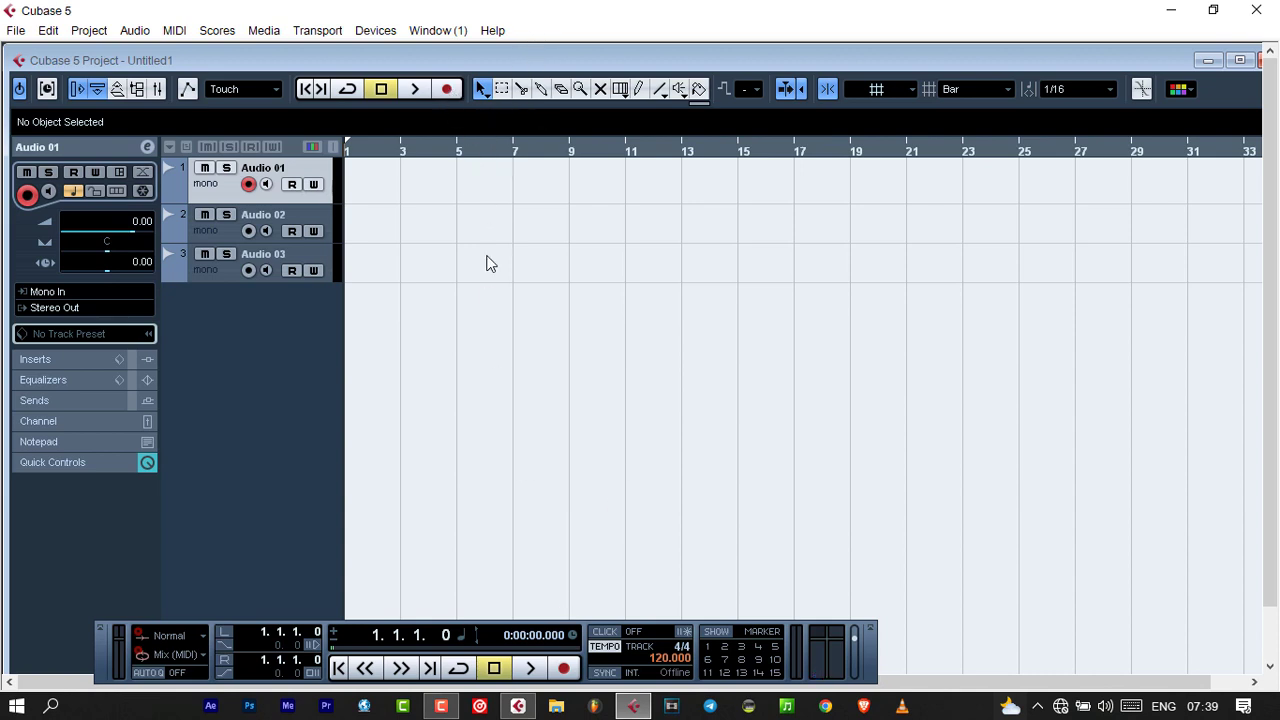
{"action": "left_click", "coordinate": [563, 668]}
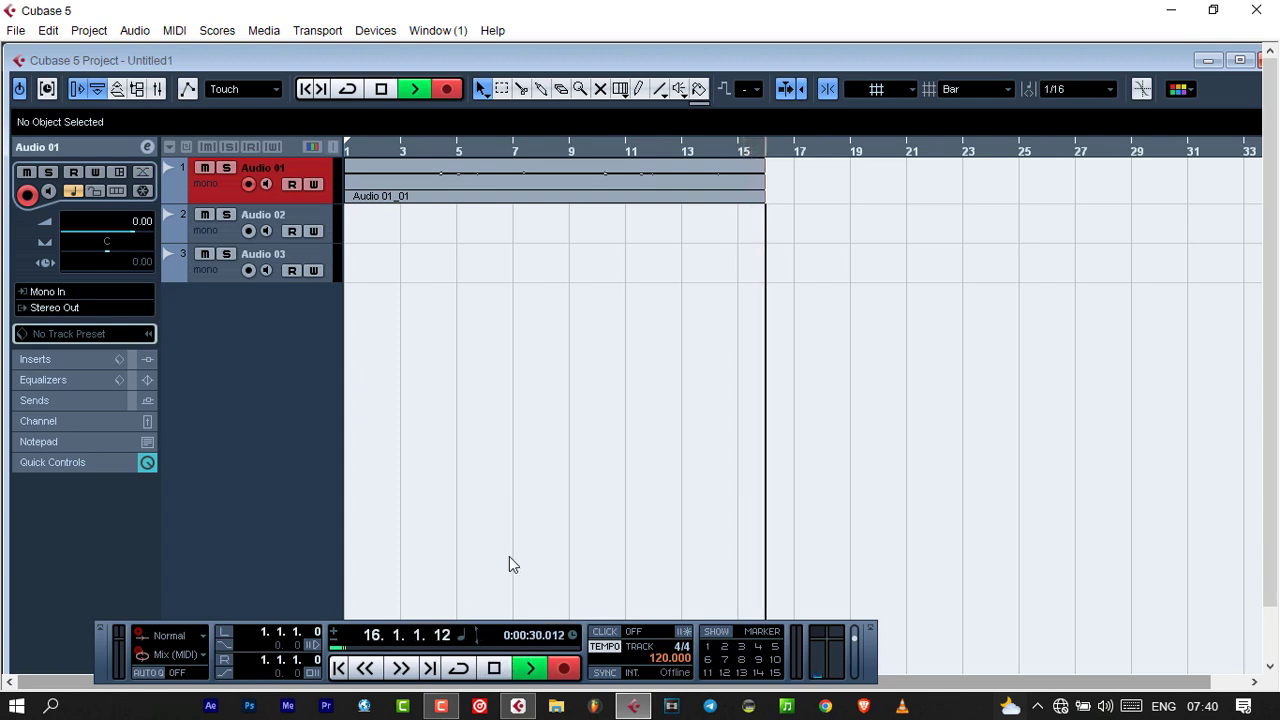
{"action": "key", "text": "space"}
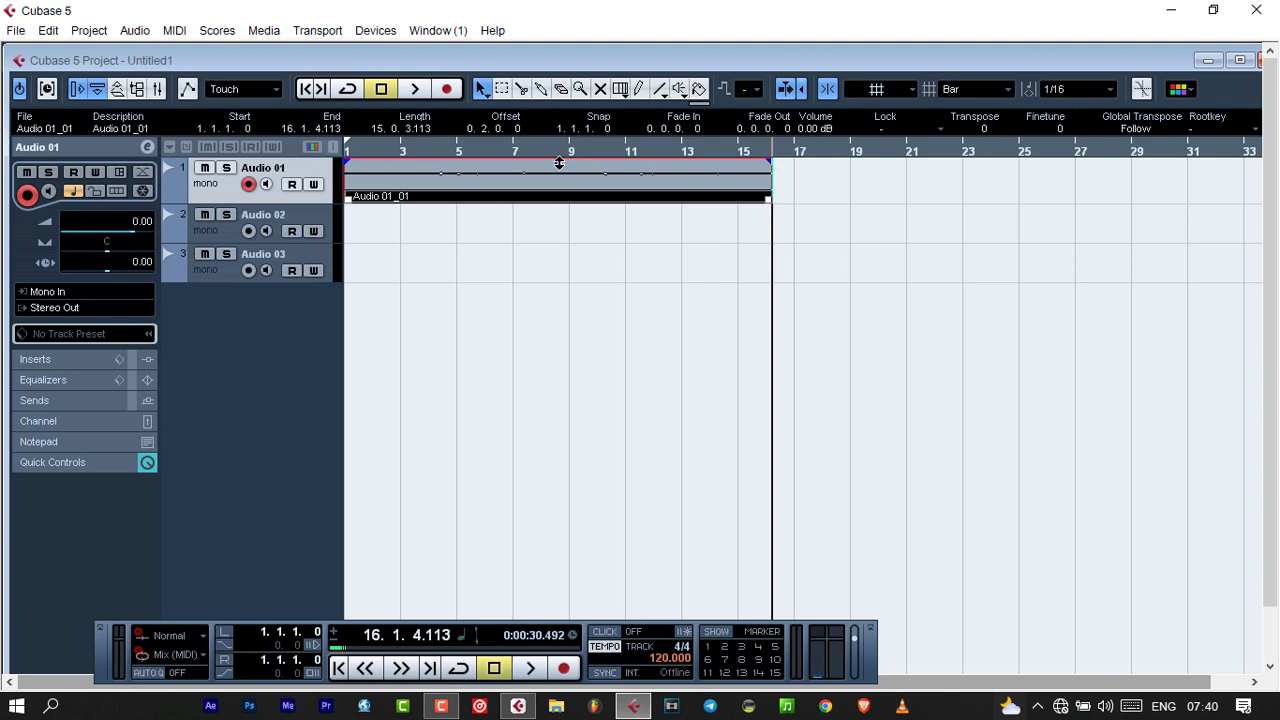
- Raise the volume of the recorded Audio 01 clip to 22.69 dB
{"action": "left_click_drag", "start_coordinate": [559, 163], "coordinate": [574, 50]}
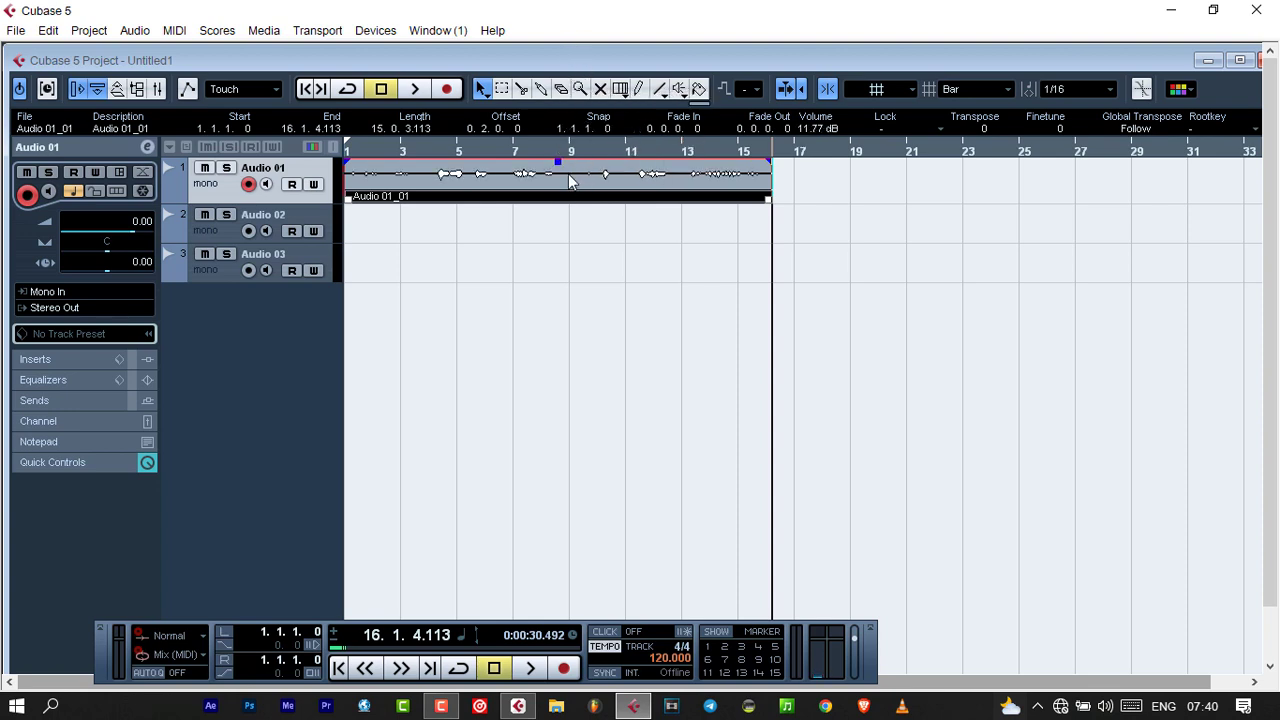
{"action": "left_click_drag", "start_coordinate": [559, 160], "coordinate": [561, 90]}
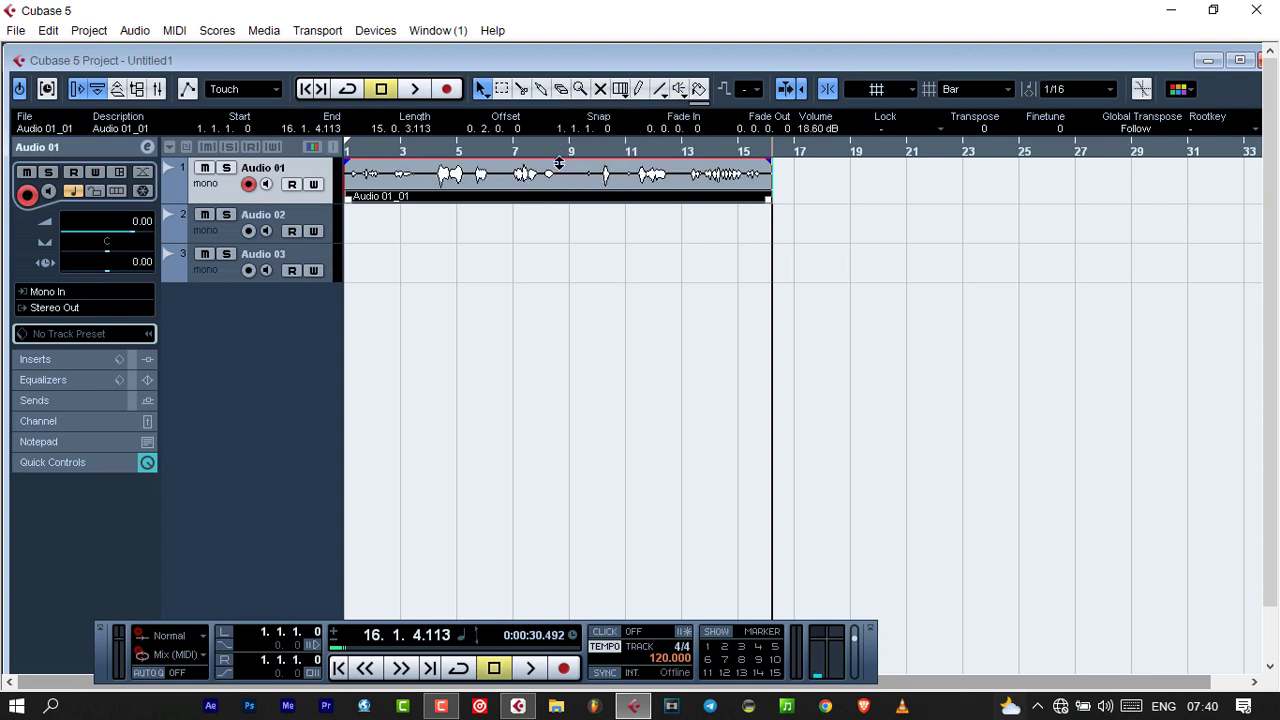
{"action": "left_click_drag", "start_coordinate": [557, 162], "coordinate": [557, 150]}
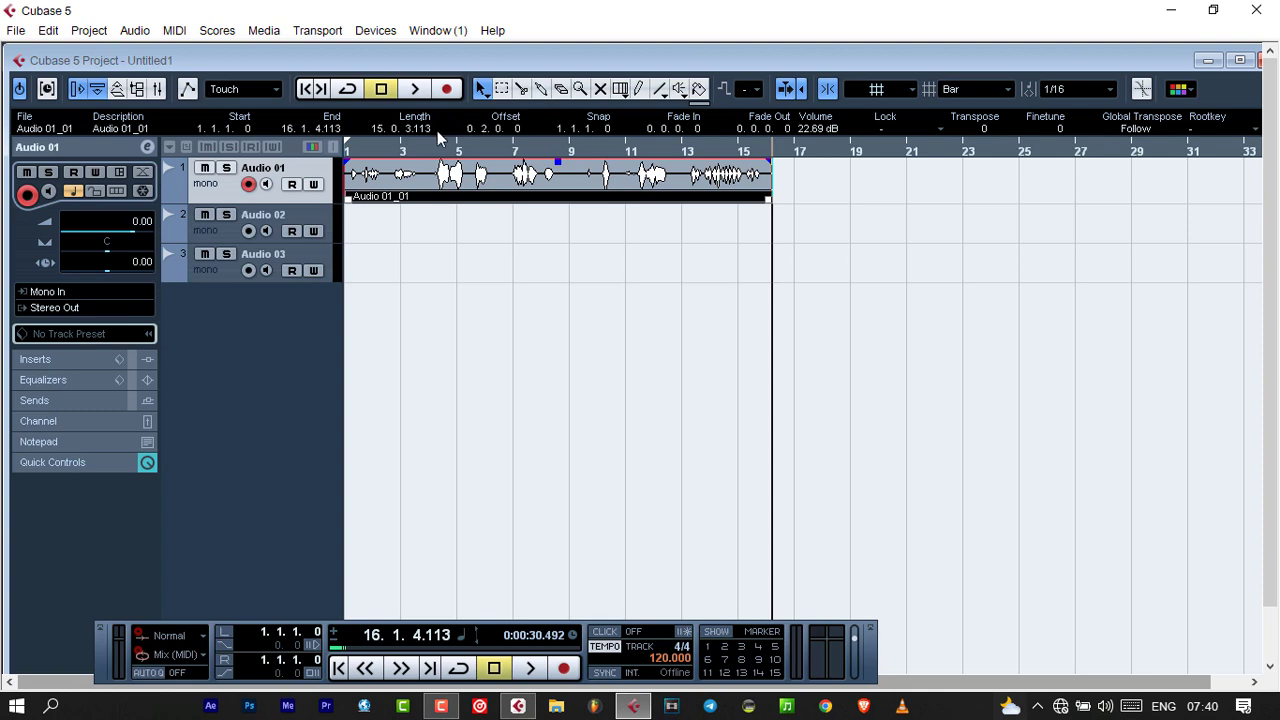
- Play back the recorded clip from the project start, stop it, and return the cursor to the beginning
{"action": "left_click", "coordinate": [364, 150]}
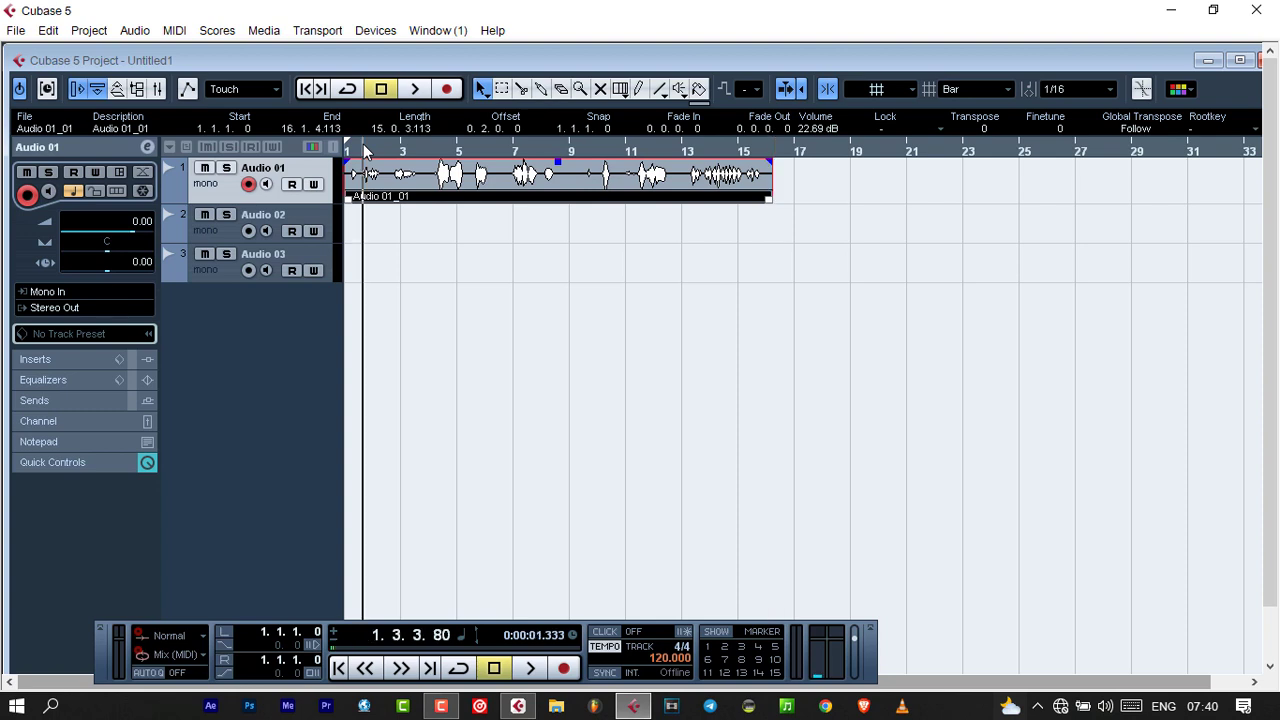
{"action": "left_click", "coordinate": [371, 150]}
{"action": "left_click_drag", "start_coordinate": [373, 150], "coordinate": [336, 145]}
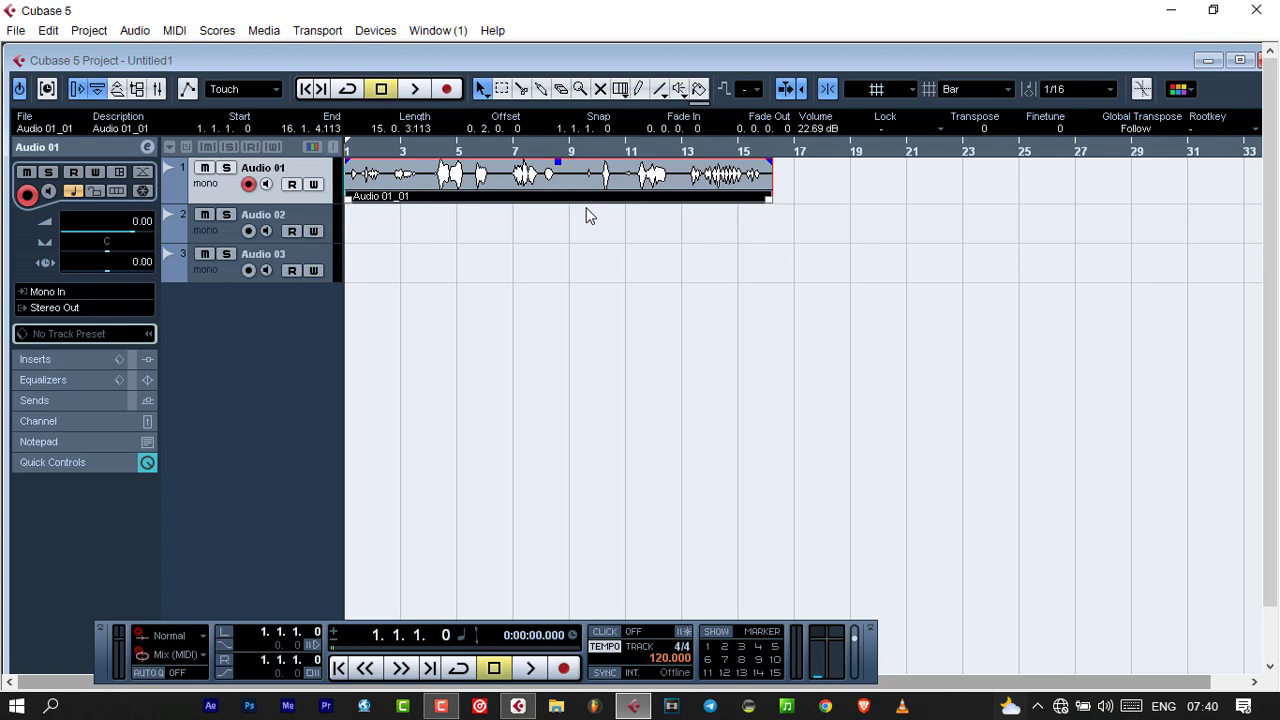
{"action": "key", "text": "space"}
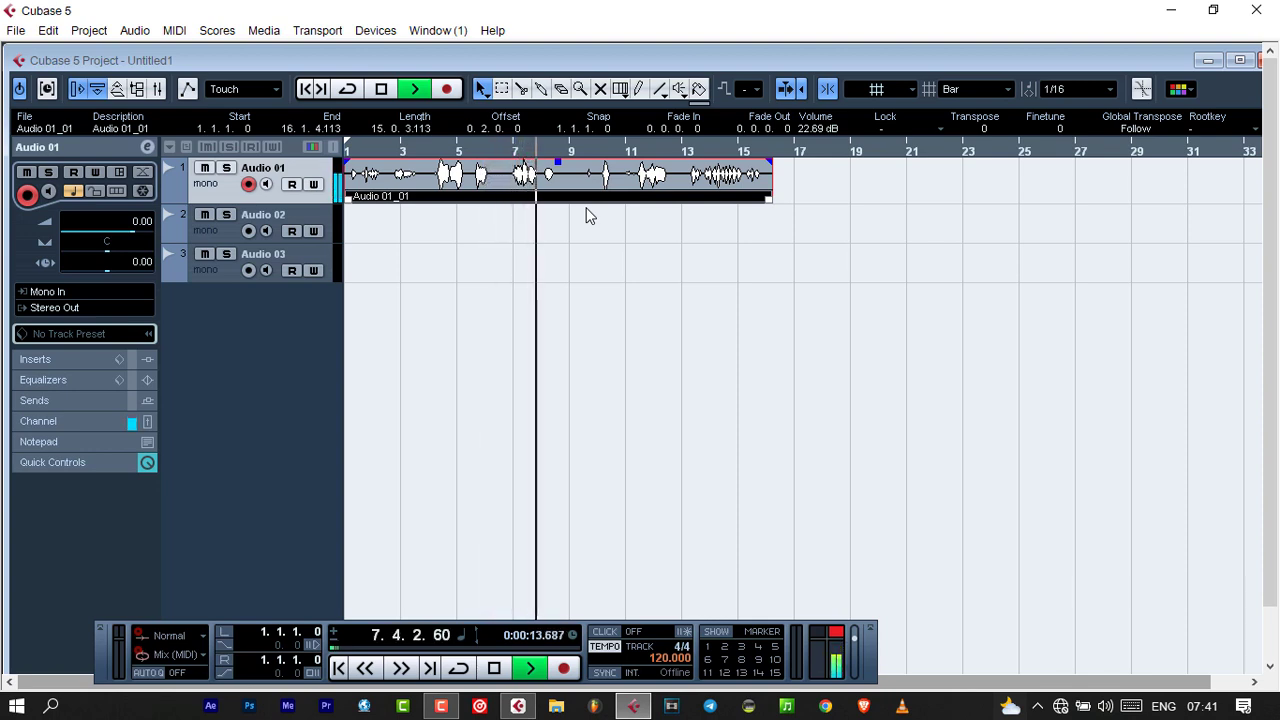
{"action": "key", "text": "space"}
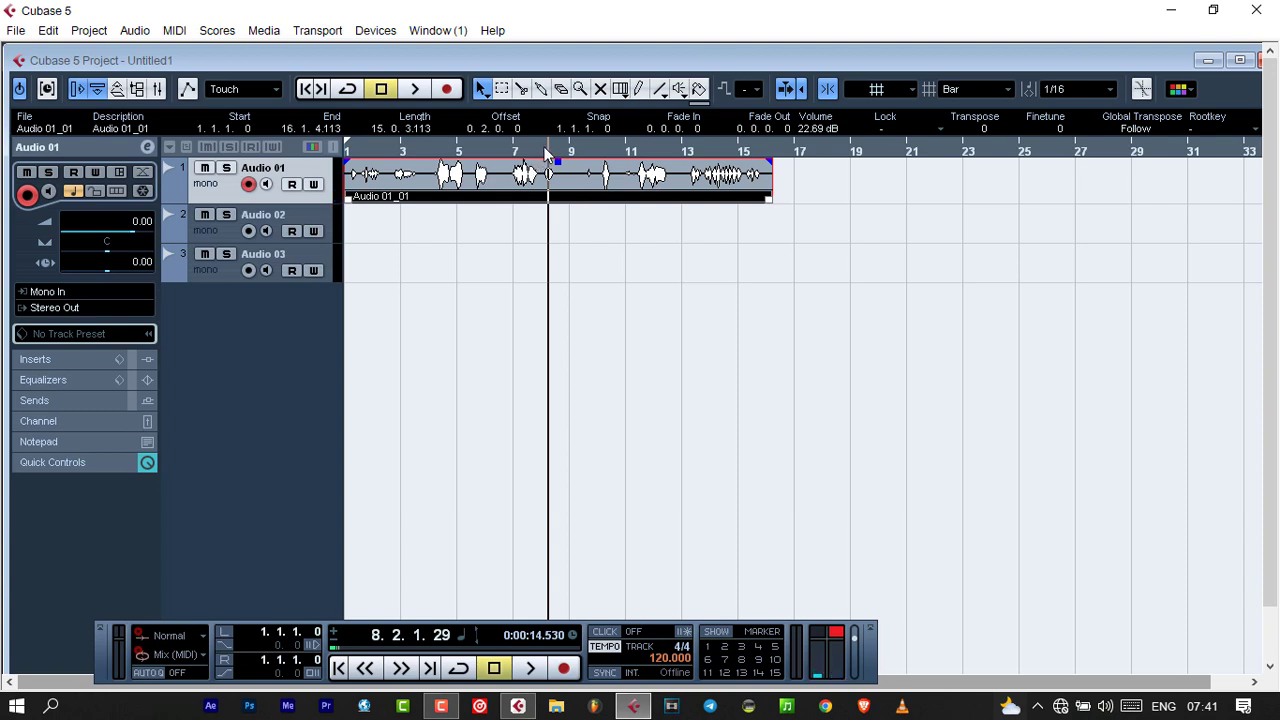
{"action": "left_click_drag", "start_coordinate": [549, 150], "coordinate": [344, 150]}
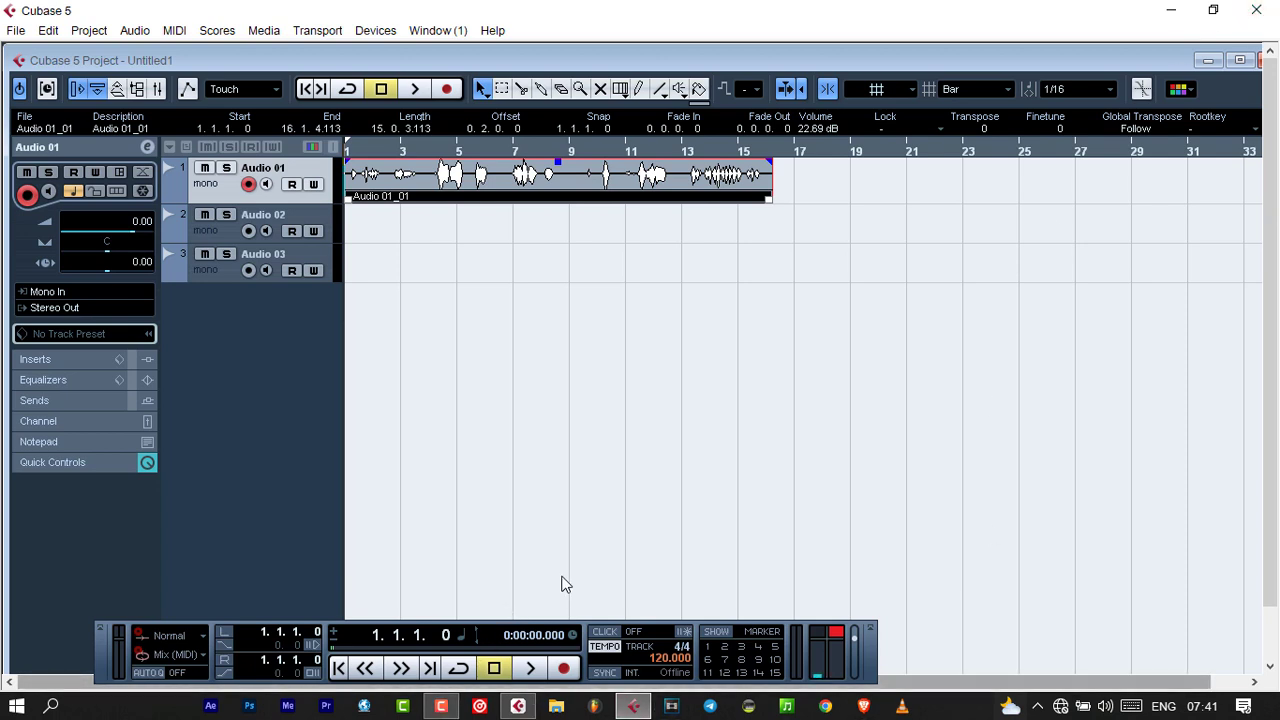
- Switch to the untitled project in Cubase Pro
{"action": "mouse_move", "coordinate": [512, 708]}
{"action": "left_click", "coordinate": [511, 625]}
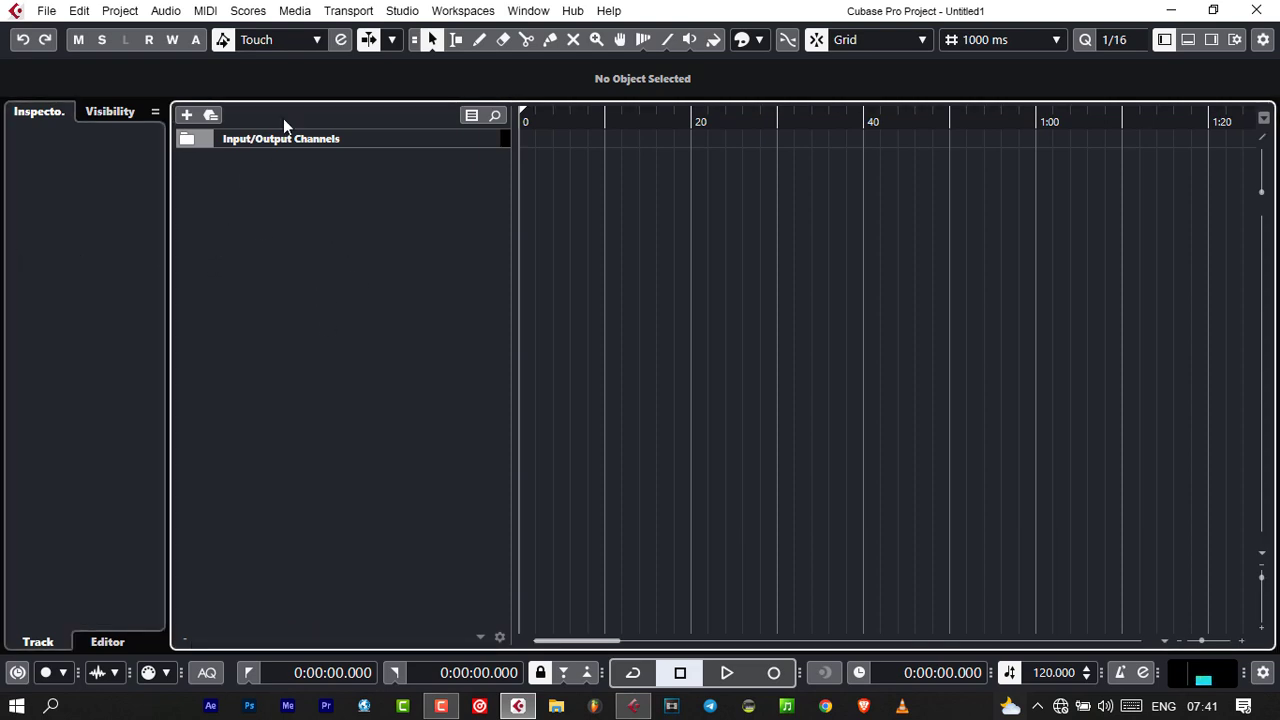
{"action": "left_click", "coordinate": [400, 12]}
{"action": "mouse_move", "coordinate": [445, 18]}
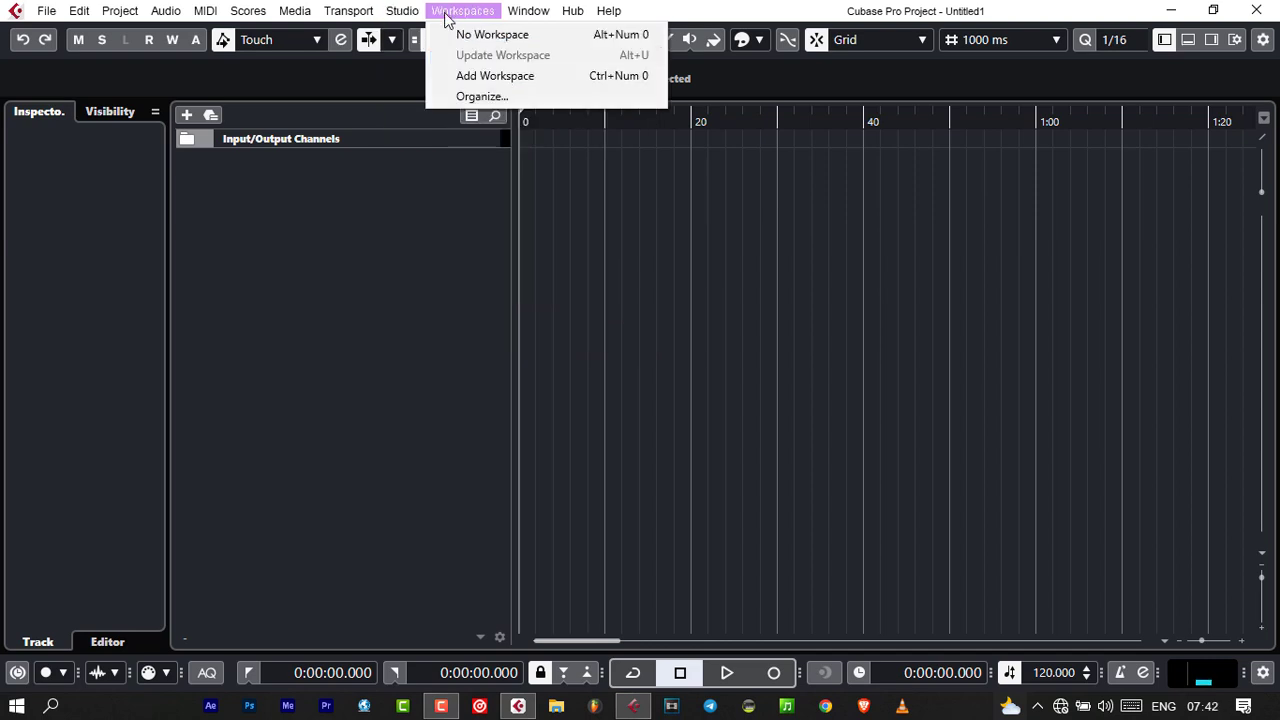
{"action": "left_click", "coordinate": [337, 253]}
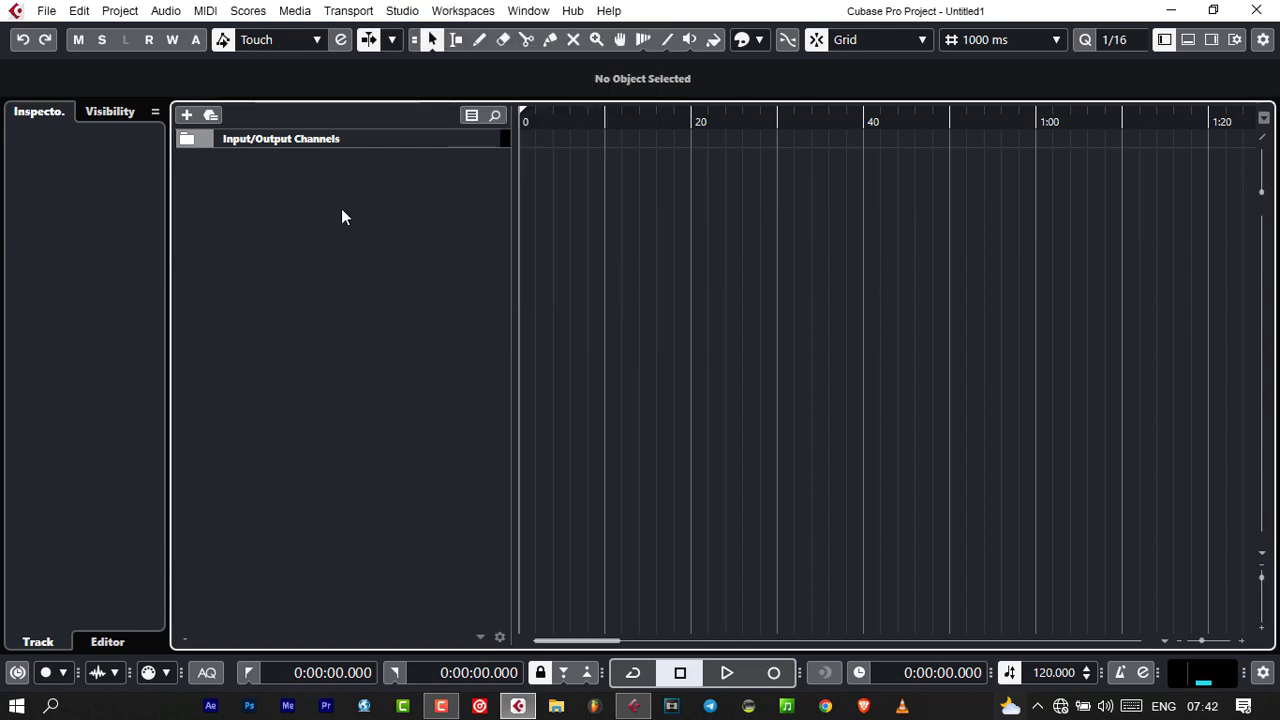
- Add three mono audio tracks with Mono In input and Stereo Out output, and increase the first track's height
{"action": "right_click", "coordinate": [298, 258]}
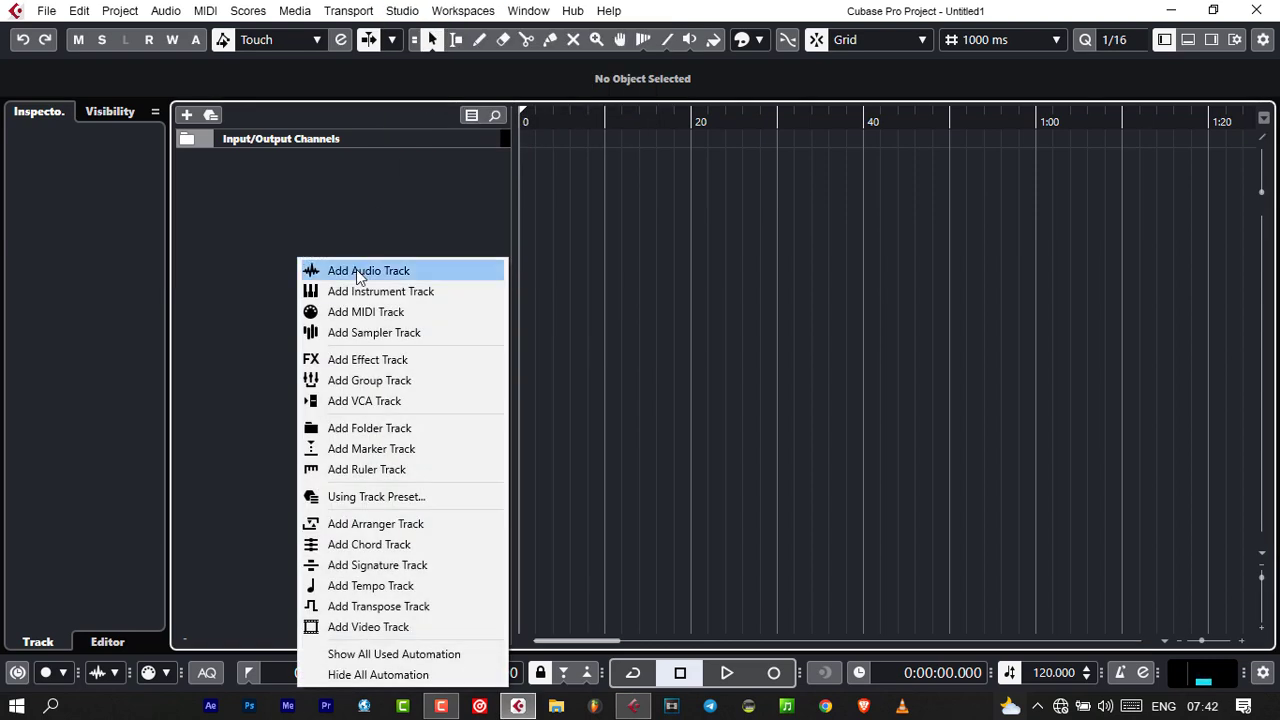
{"action": "left_click", "coordinate": [360, 271]}
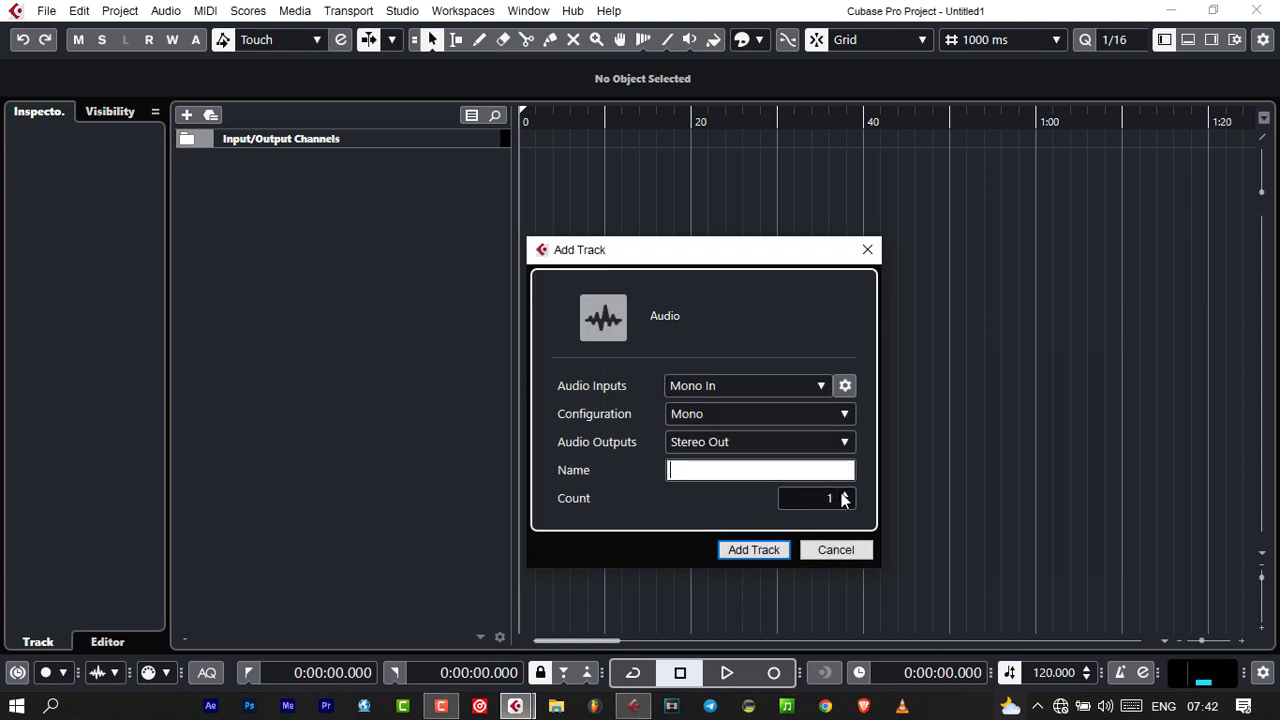
{"action": "left_click", "coordinate": [754, 549]}
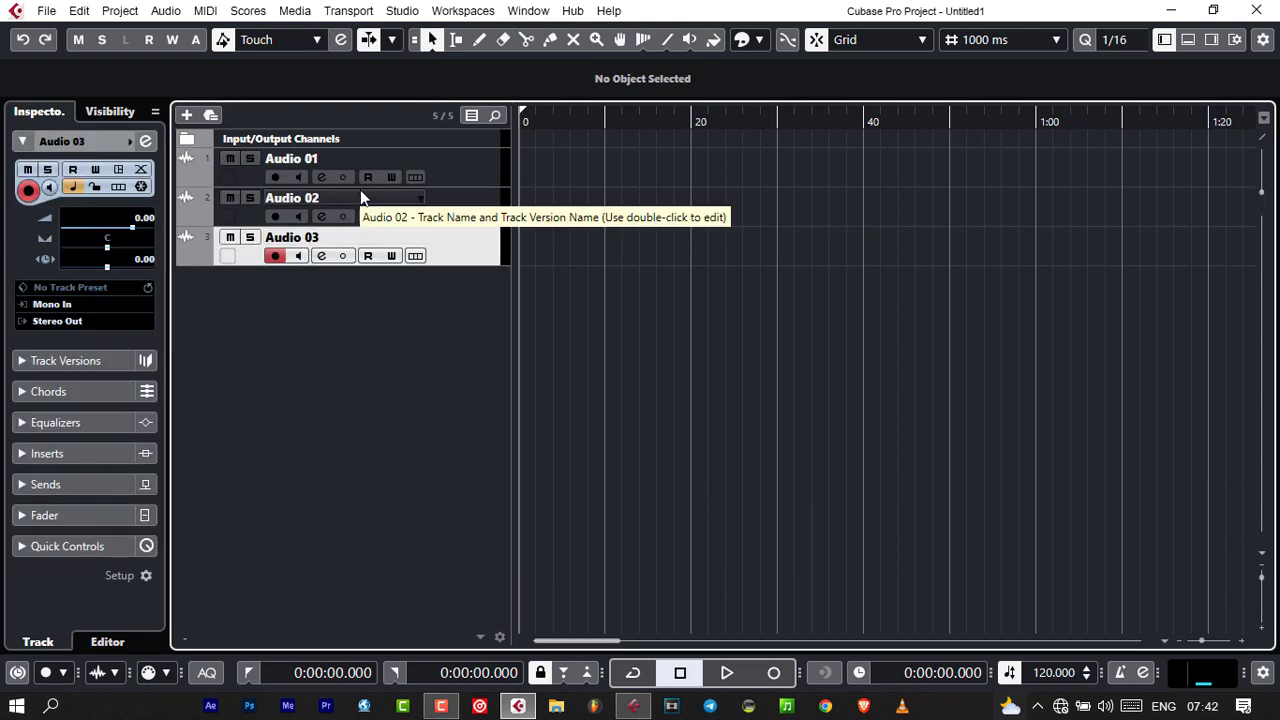
{"action": "left_click_drag", "start_coordinate": [361, 187], "coordinate": [363, 201]}
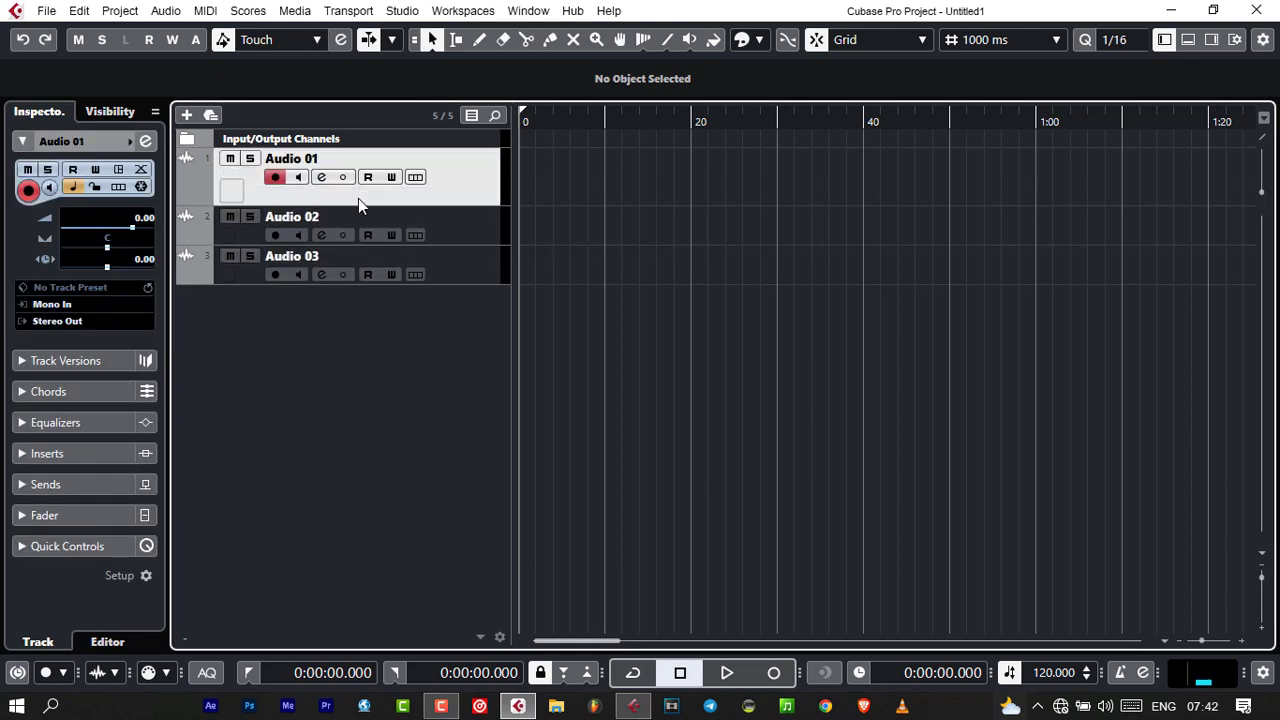
- Try to rename the Audio 01 track as "instrumental"
{"action": "double_click", "coordinate": [282, 165]}
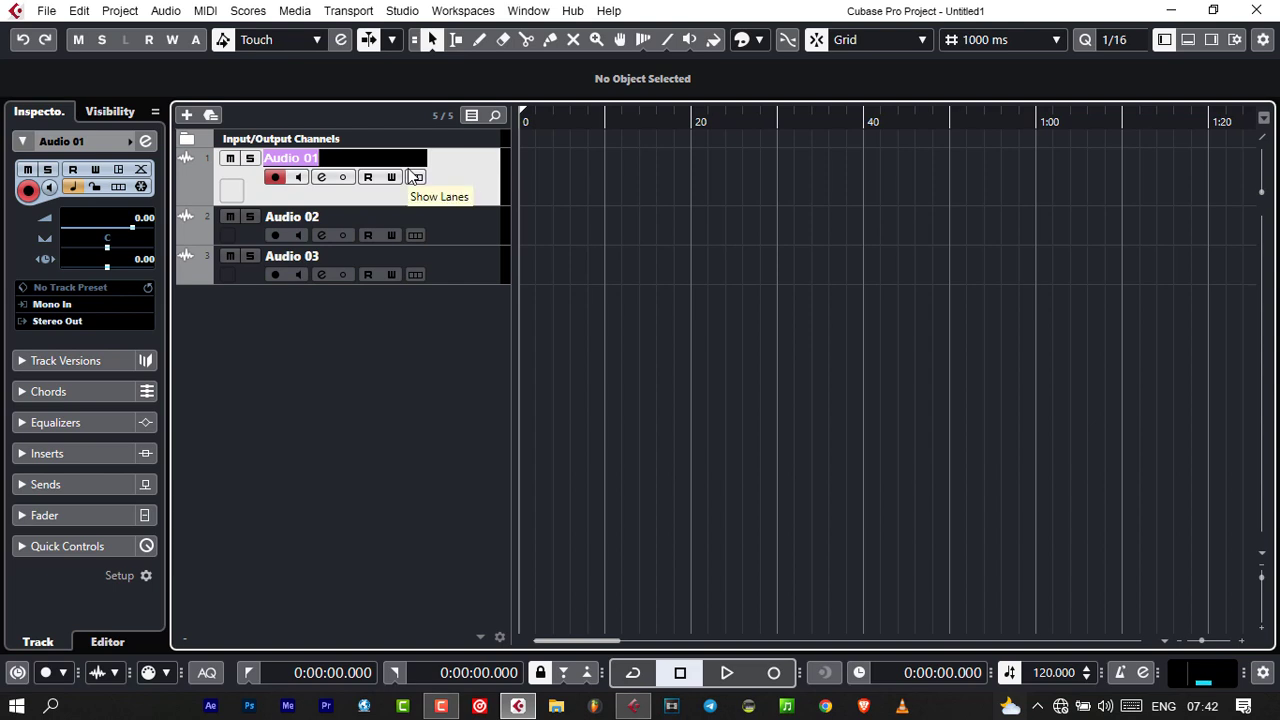
{"action": "type", "text": "instr"}
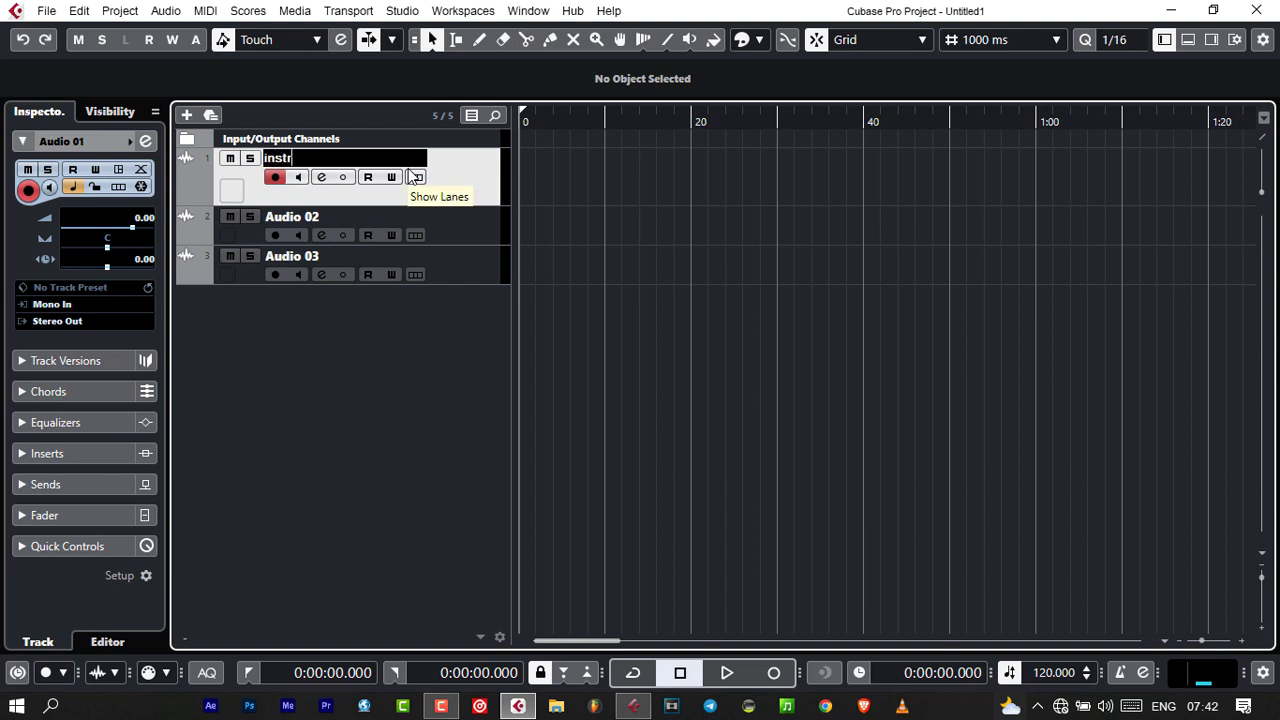
{"action": "type", "text": "umental"}
{"action": "key", "text": "Return"}
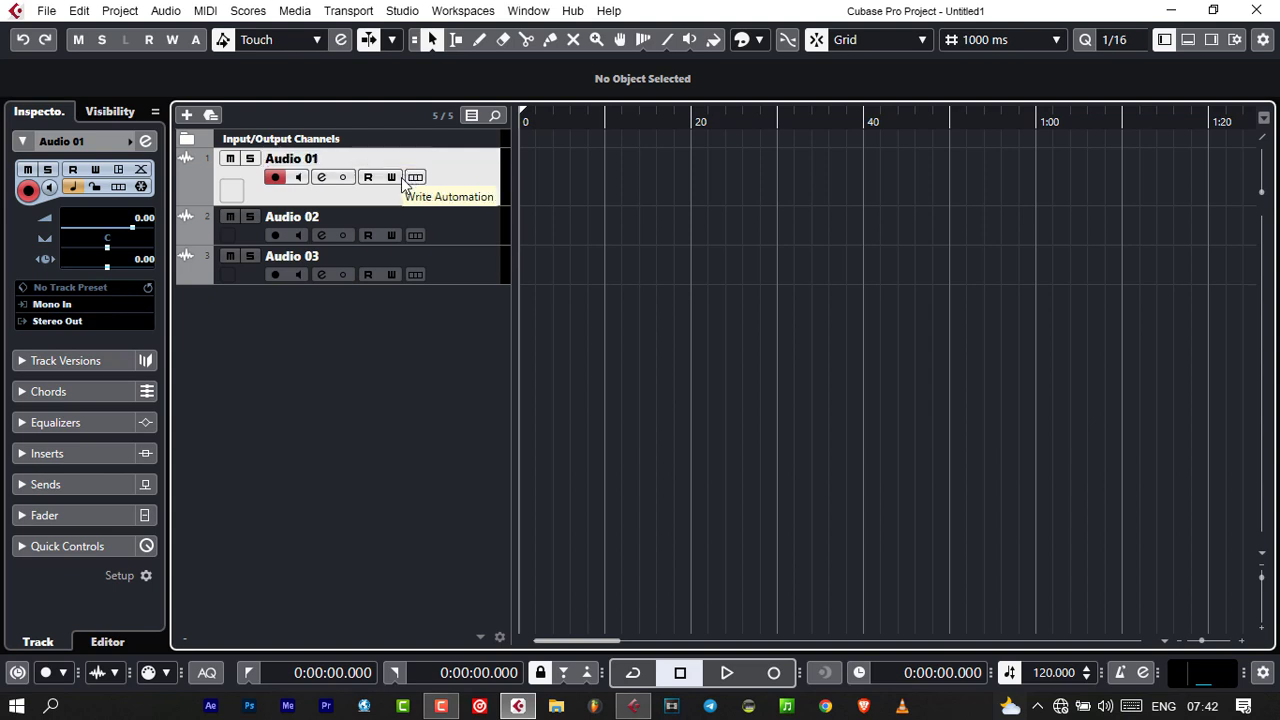
- Select the instrumental, Audio 02 and Audio 03 tracks in turn to examine how Record Enable follows the track selection
{"action": "left_click", "coordinate": [440, 230]}
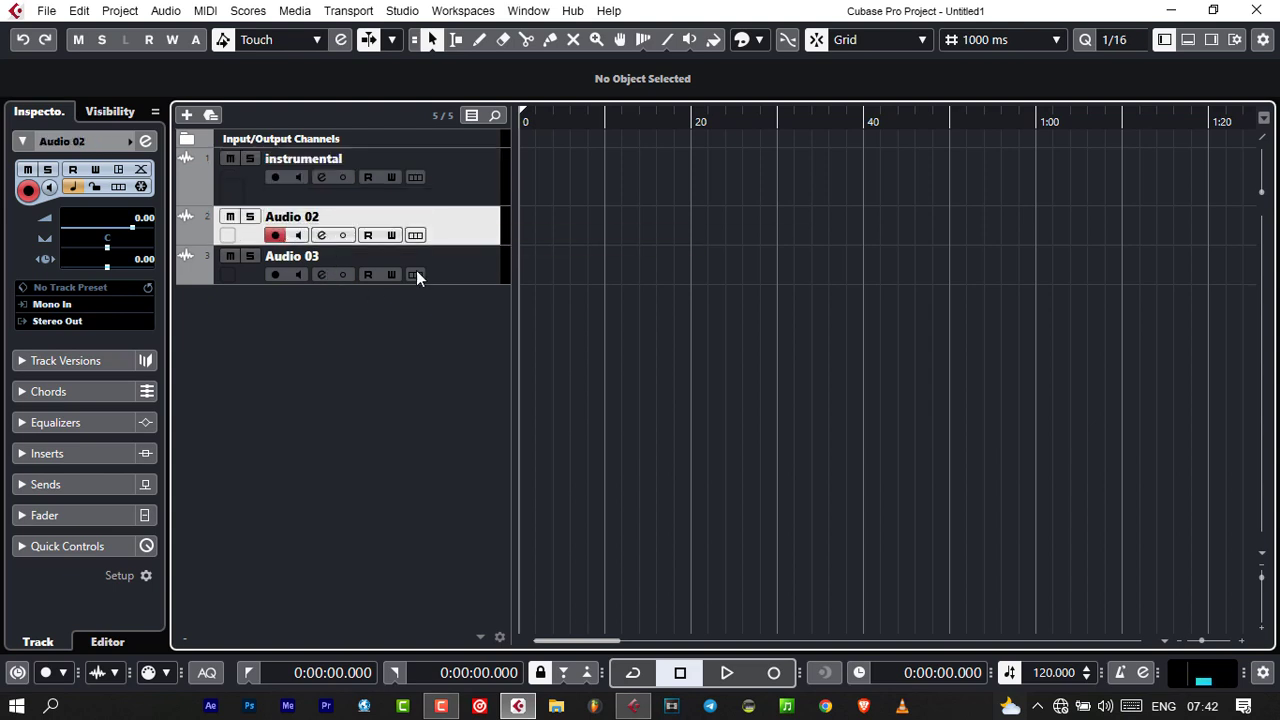
{"action": "left_click", "coordinate": [463, 272]}
{"action": "left_click", "coordinate": [472, 220]}
{"action": "left_click", "coordinate": [475, 272]}
{"action": "left_click", "coordinate": [456, 226]}
{"action": "left_click", "coordinate": [446, 267]}
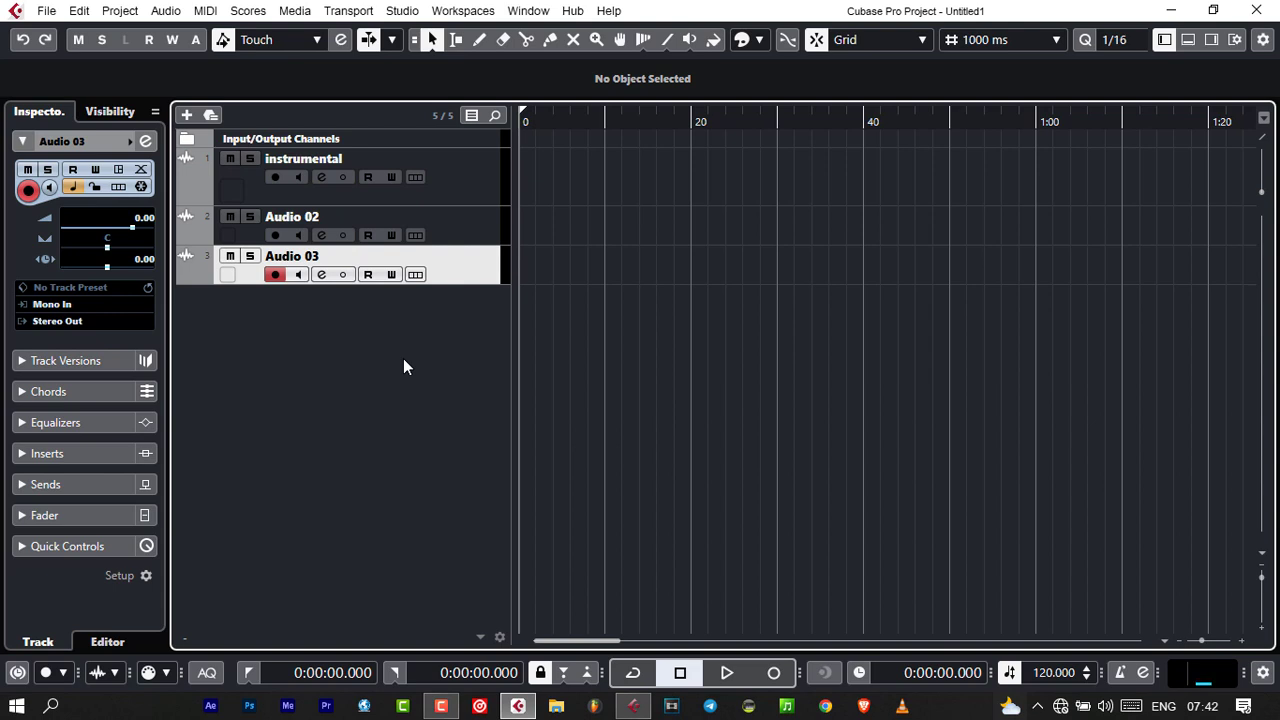
{"action": "left_click", "coordinate": [443, 707]}
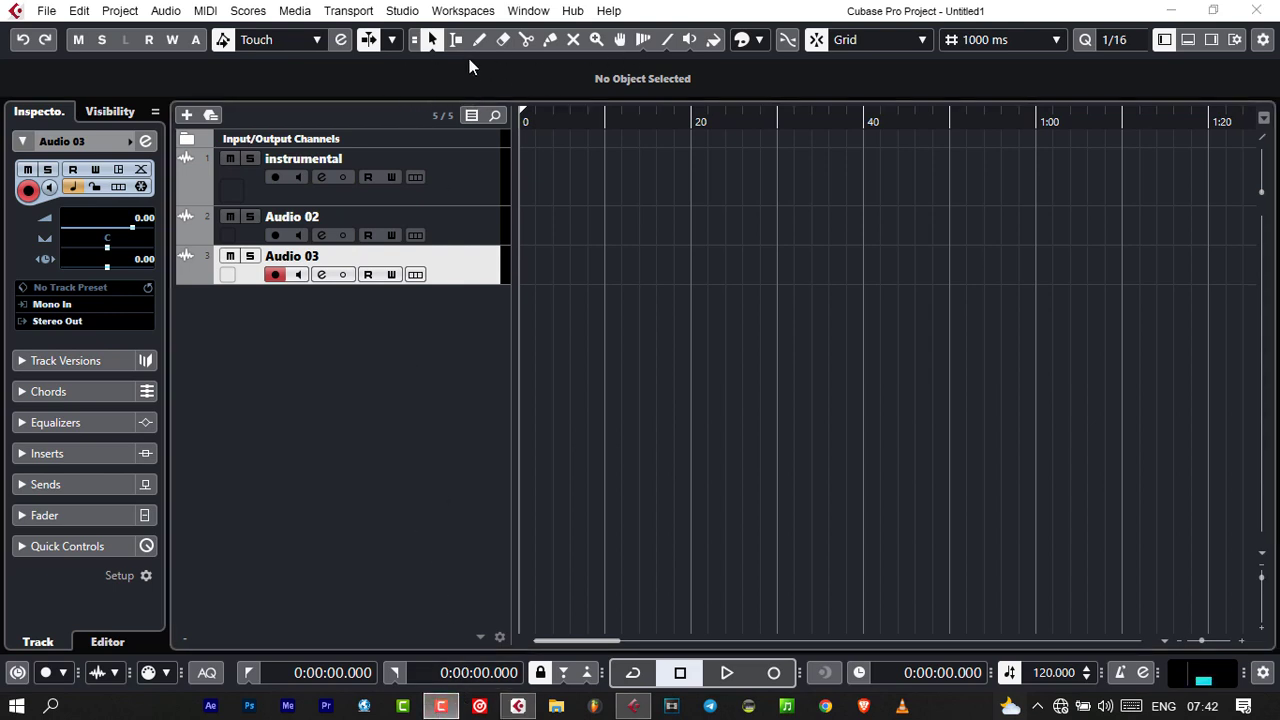
{"action": "left_click", "coordinate": [460, 222]}
{"action": "key", "text": "Up"}
{"action": "key", "text": "Down"}
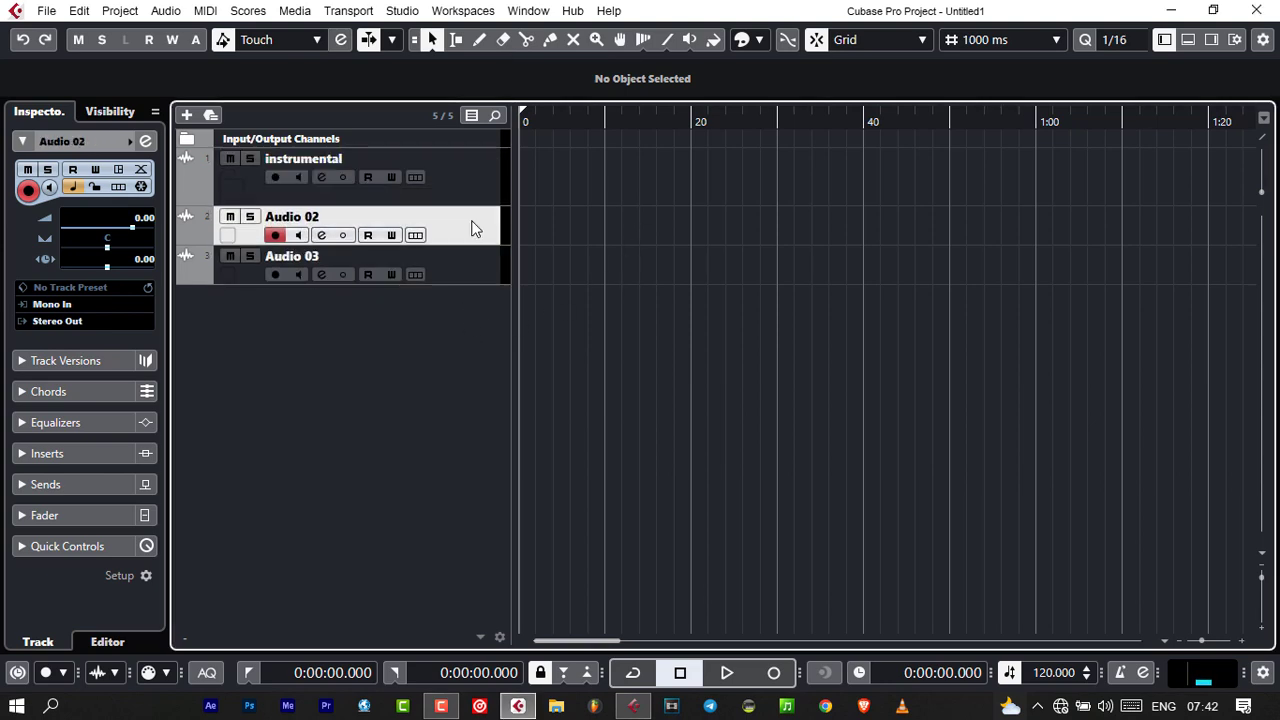
{"action": "key", "text": "Up"}
{"action": "key", "text": "Down"}
{"action": "key", "text": "Up"}
{"action": "key", "text": "Down"}
{"action": "key", "text": "Down"}
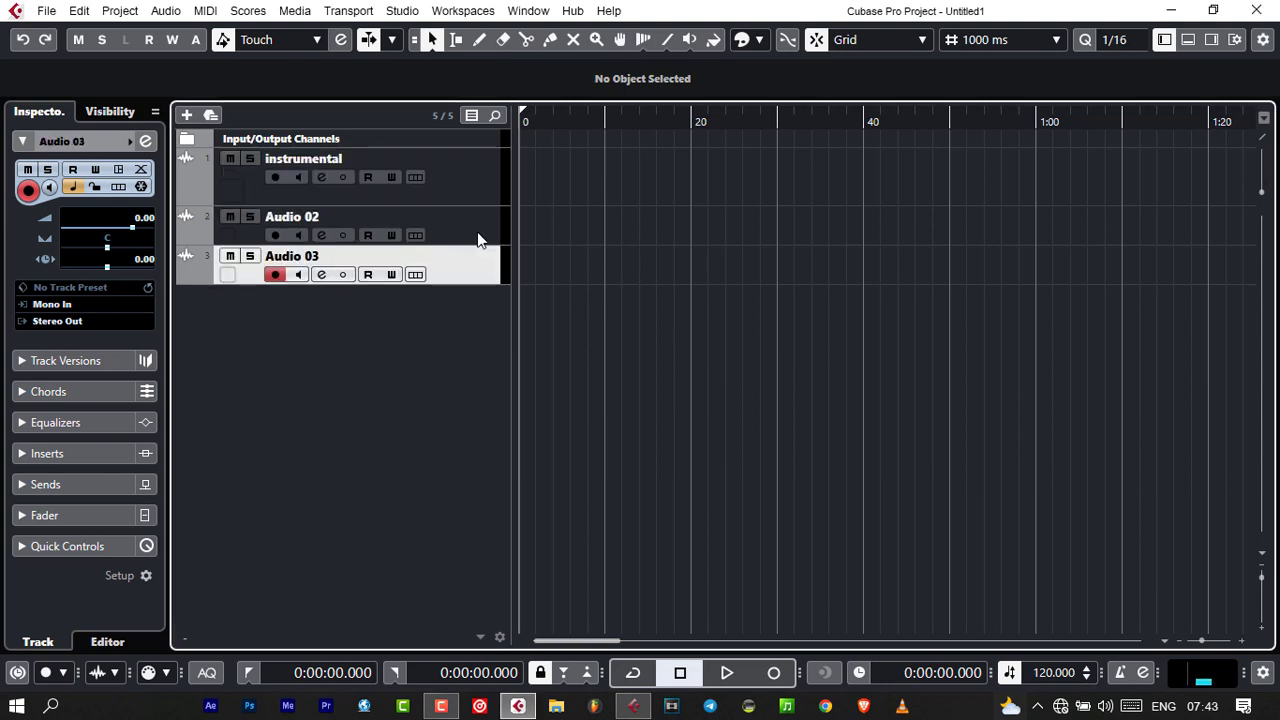
{"action": "key", "text": "Up"}
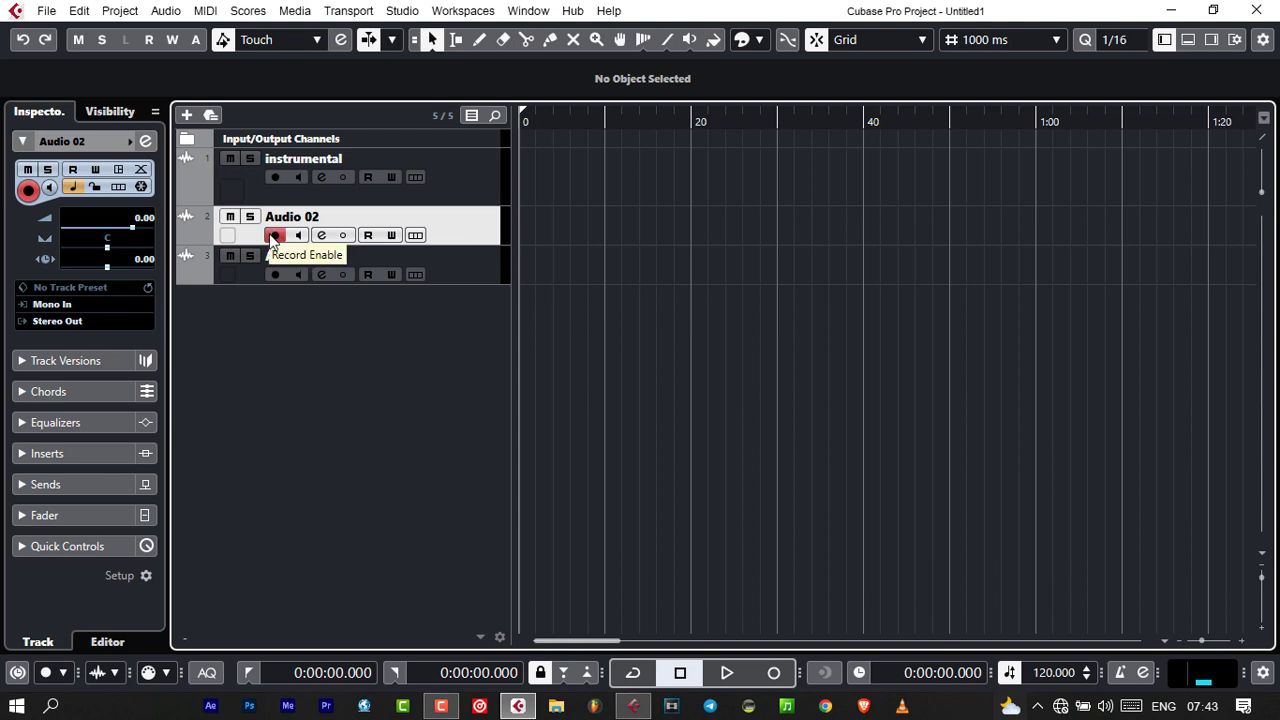
{"action": "left_click", "coordinate": [457, 190]}
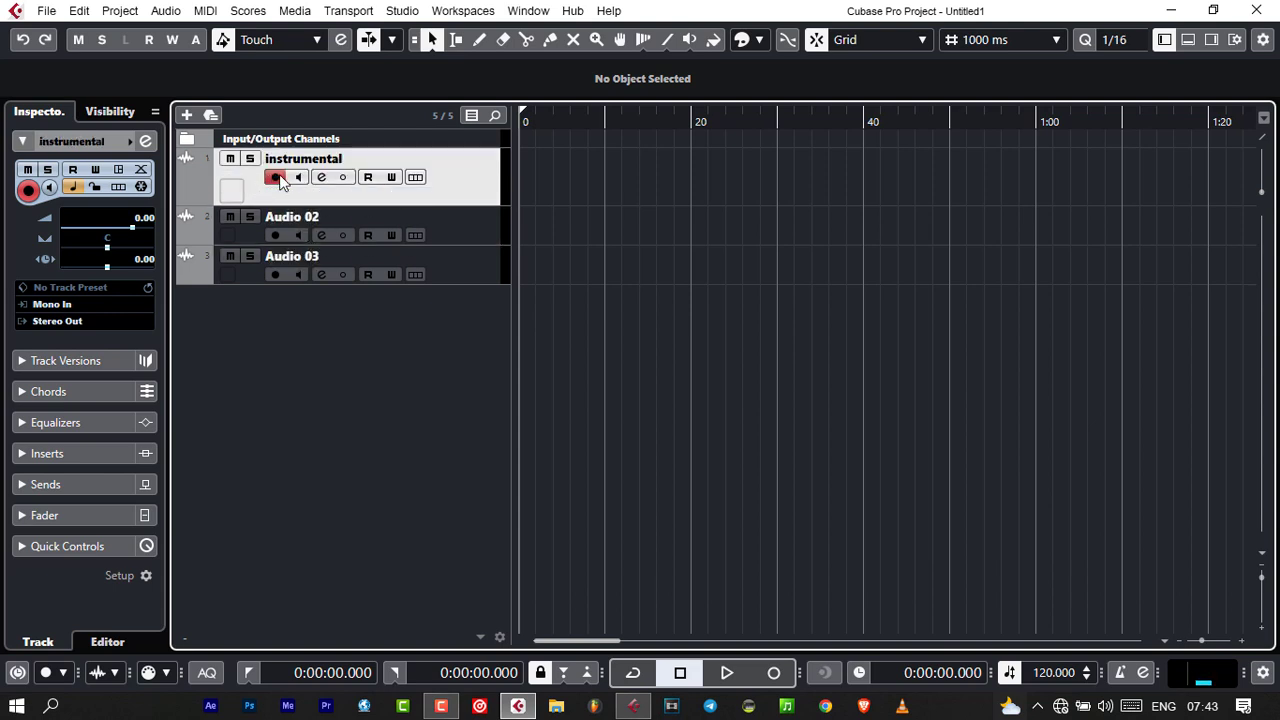
{"action": "left_click", "coordinate": [459, 222]}
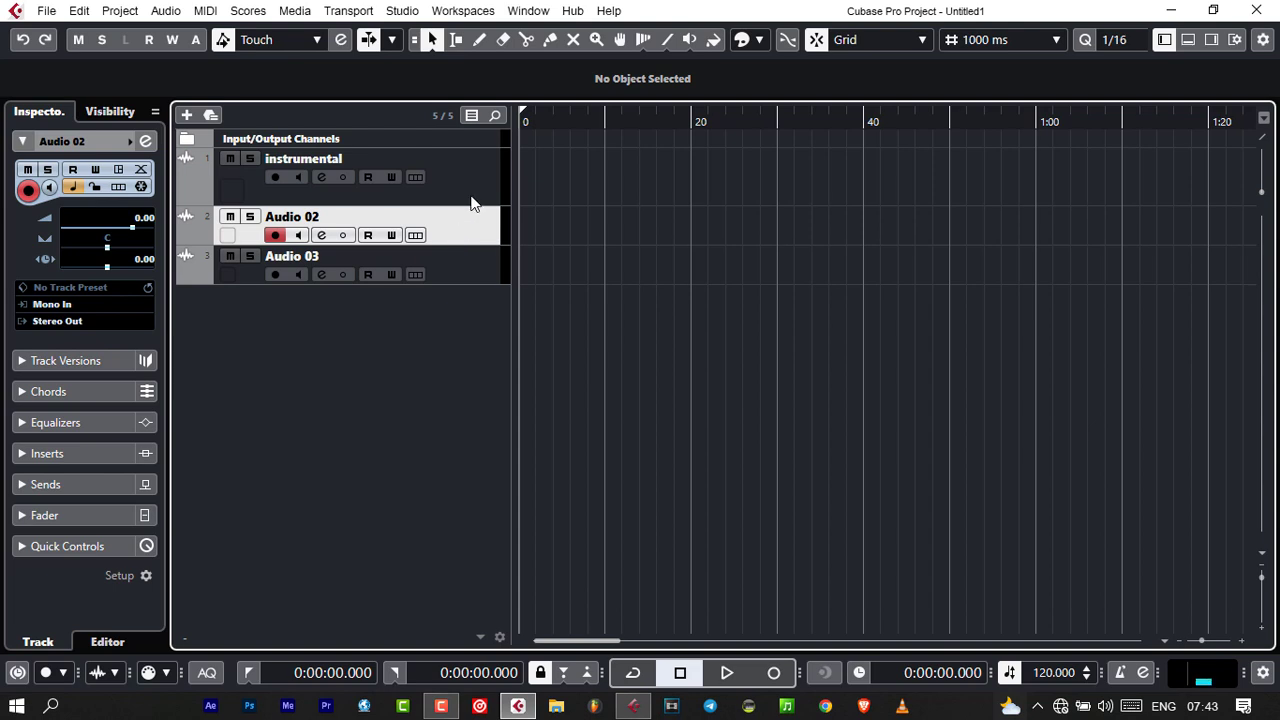
{"action": "left_click", "coordinate": [473, 203]}
{"action": "left_click", "coordinate": [462, 252]}
- Record a take of about 14 seconds on the instrumental track from the project start
{"action": "left_click", "coordinate": [467, 200]}
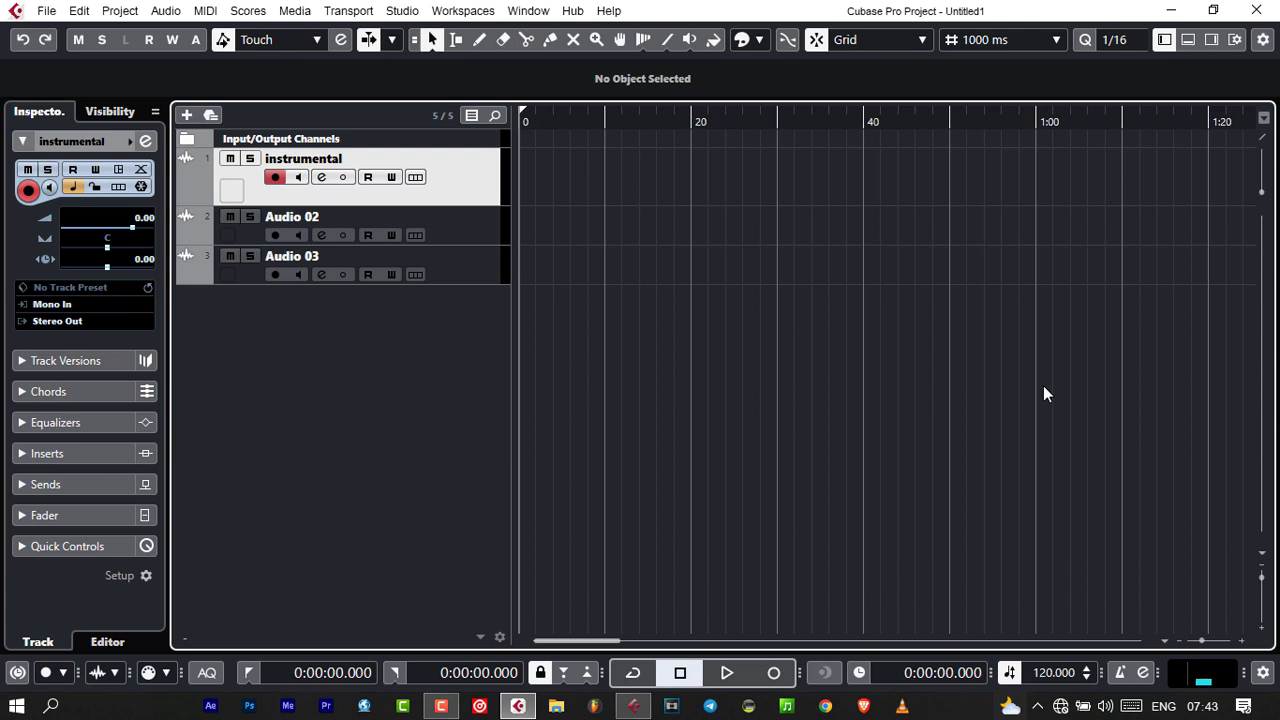
{"action": "left_click", "coordinate": [781, 673]}
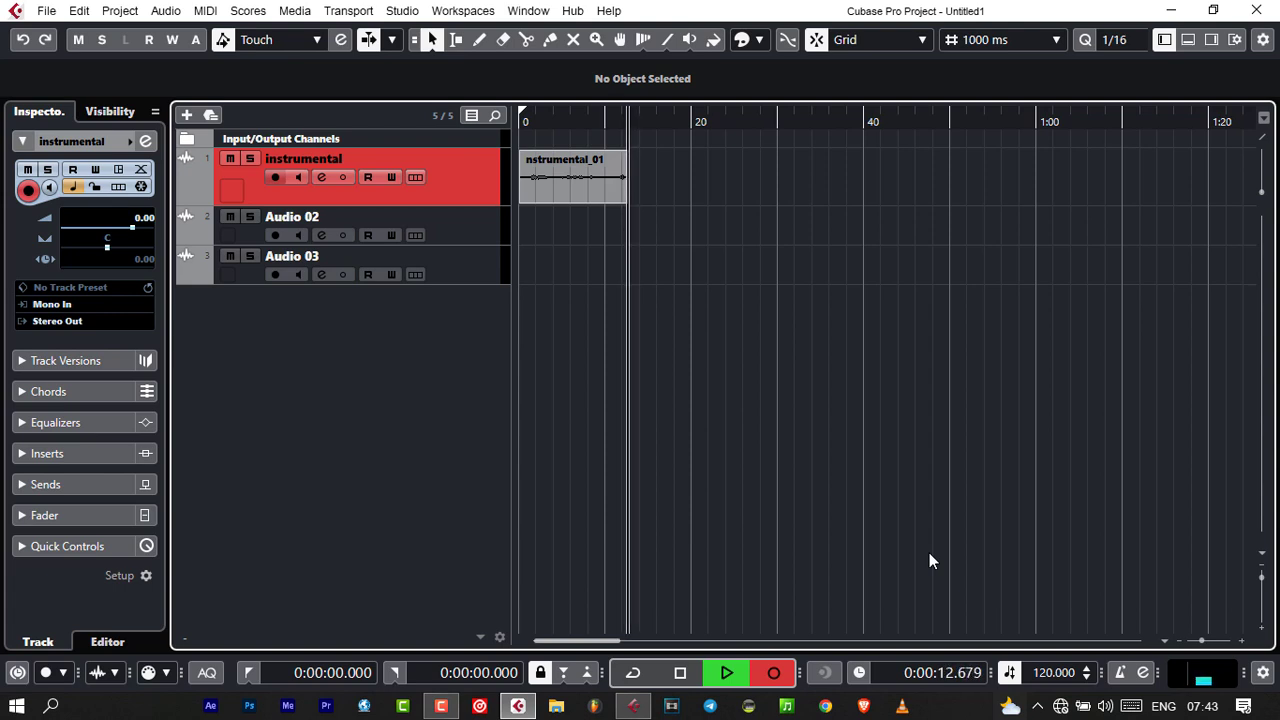
{"action": "key", "text": "space"}
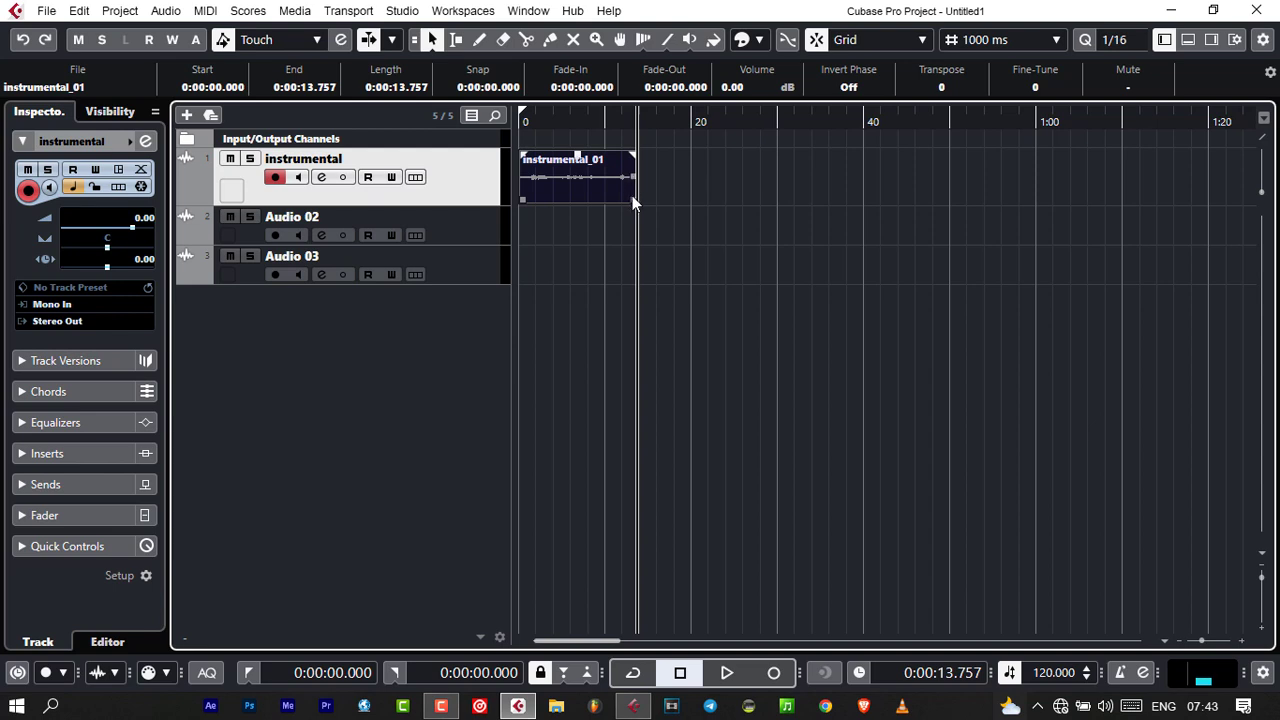
- Trim the end of the recorded instrumental clip to 12 seconds and raise its volume to 14.51 dB
{"action": "left_click_drag", "start_coordinate": [633, 199], "coordinate": [620, 200]}
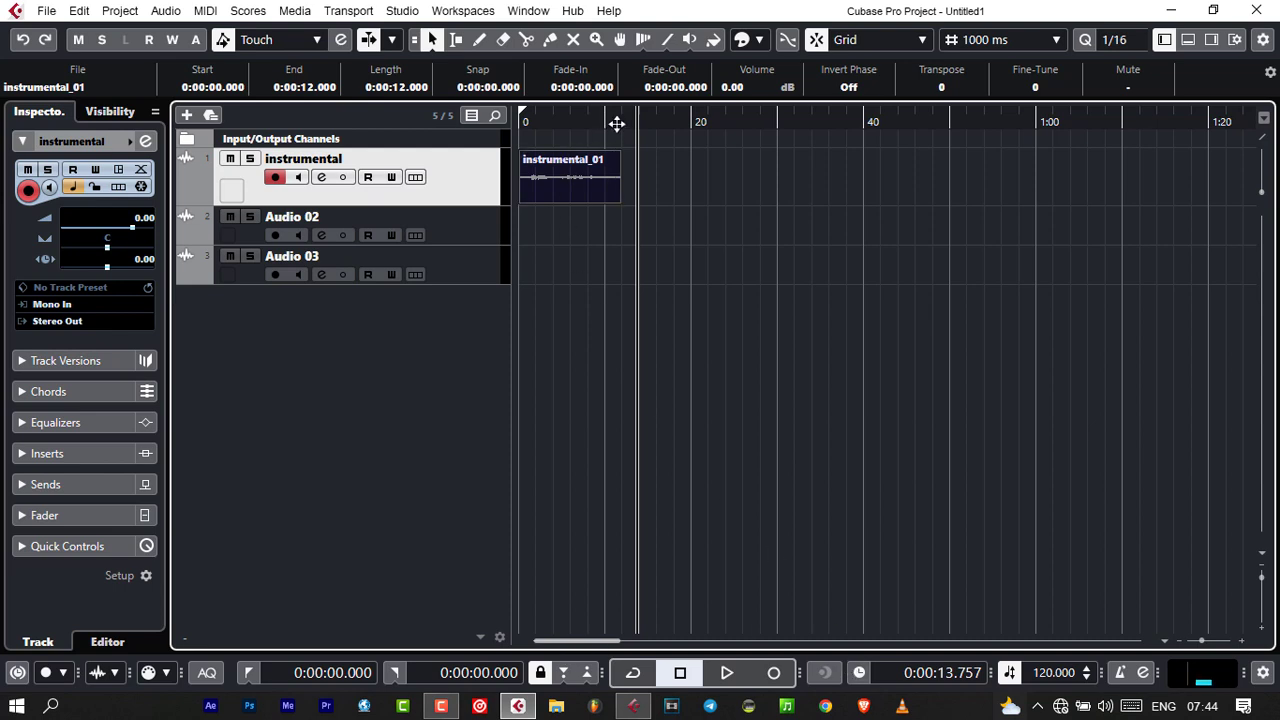
{"action": "left_click_drag", "start_coordinate": [539, 117], "coordinate": [475, 125]}
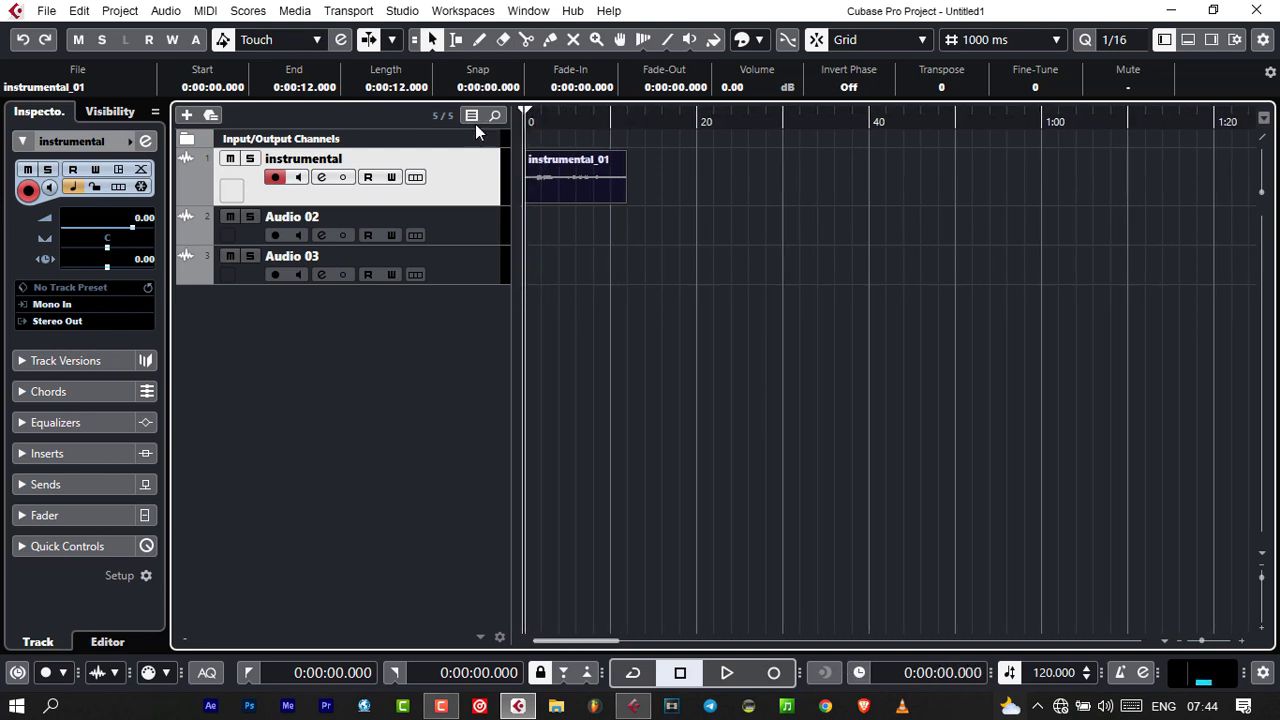
{"action": "left_click_drag", "start_coordinate": [567, 156], "coordinate": [604, 73]}
{"action": "left_click_drag", "start_coordinate": [575, 155], "coordinate": [593, 91]}
{"action": "left_click_drag", "start_coordinate": [579, 160], "coordinate": [588, 117]}
- Play back the instrumental clip, trimming its end to 10 seconds, and return the cursor to the project start
{"action": "key", "text": "space"}
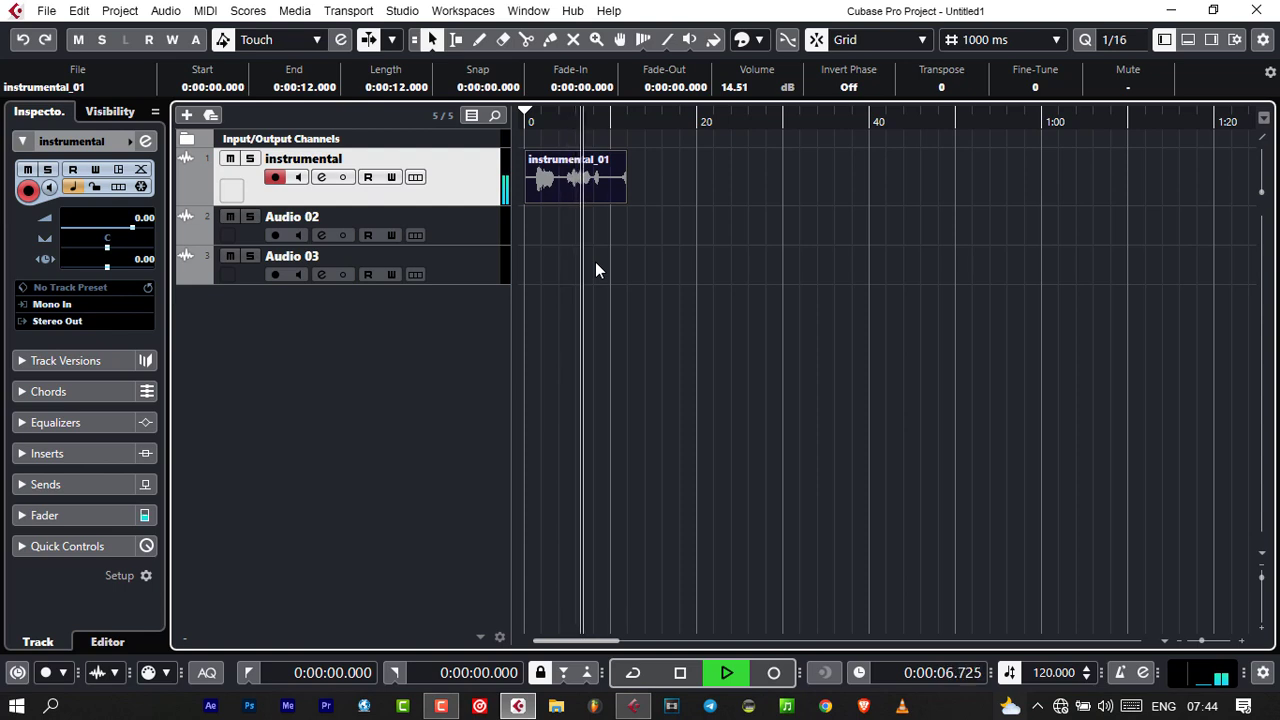
{"action": "left_click_drag", "start_coordinate": [626, 200], "coordinate": [610, 200]}
{"action": "key", "text": "space"}
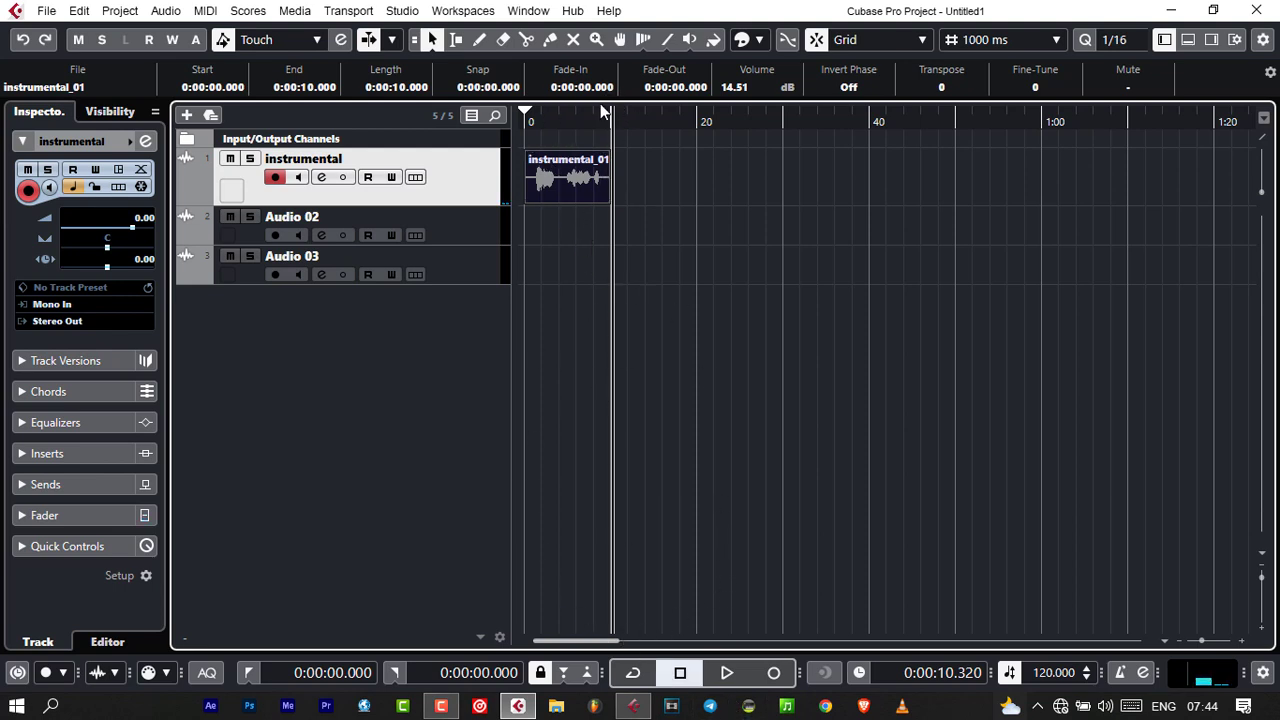
{"action": "left_click_drag", "start_coordinate": [612, 117], "coordinate": [465, 128]}
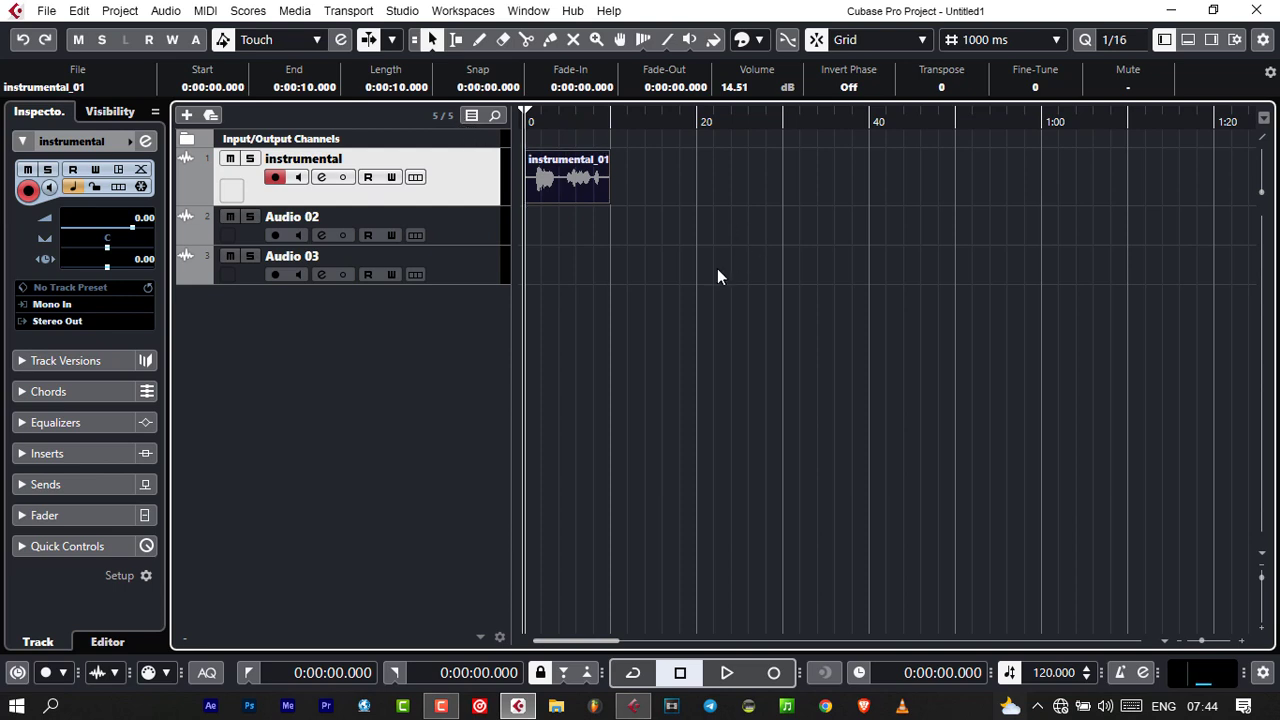
- Strip the silence from the instrumental clip using Detect Silence with linked open and close thresholds of -36.71 dB
{"action": "mouse_move", "coordinate": [545, 180]}
{"action": "left_click", "coordinate": [166, 11]}
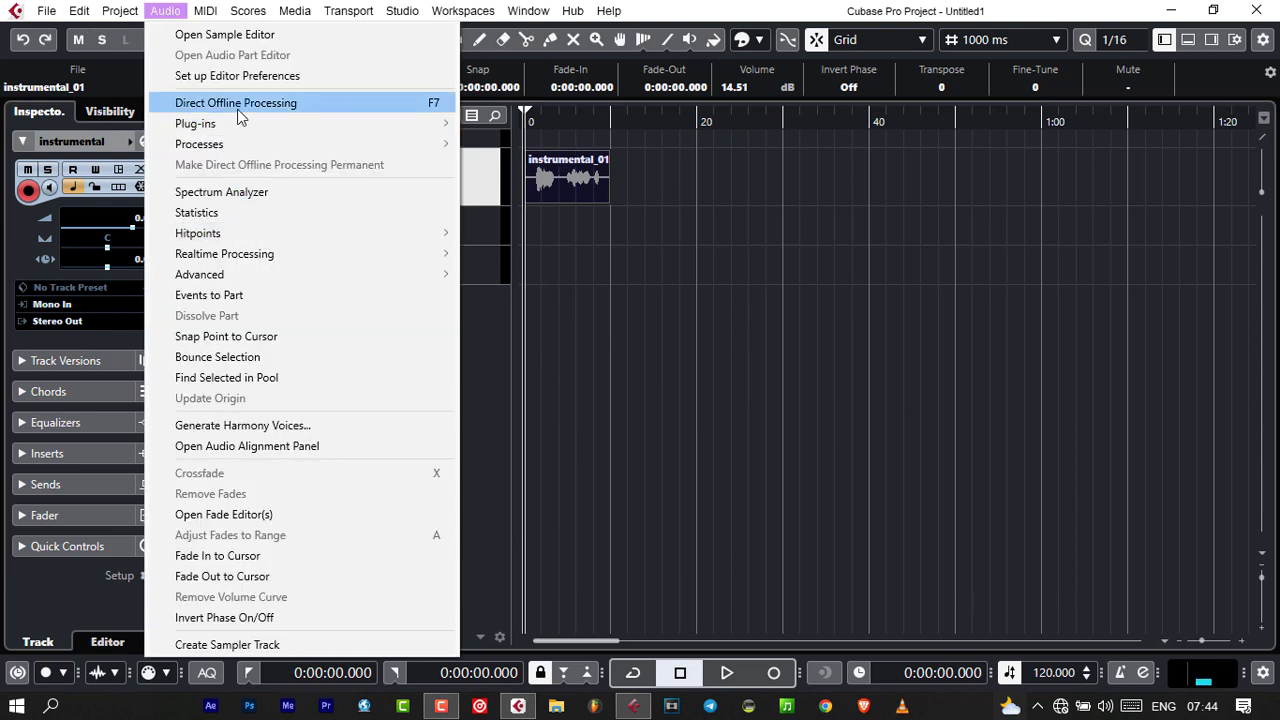
{"action": "mouse_move", "coordinate": [268, 277]}
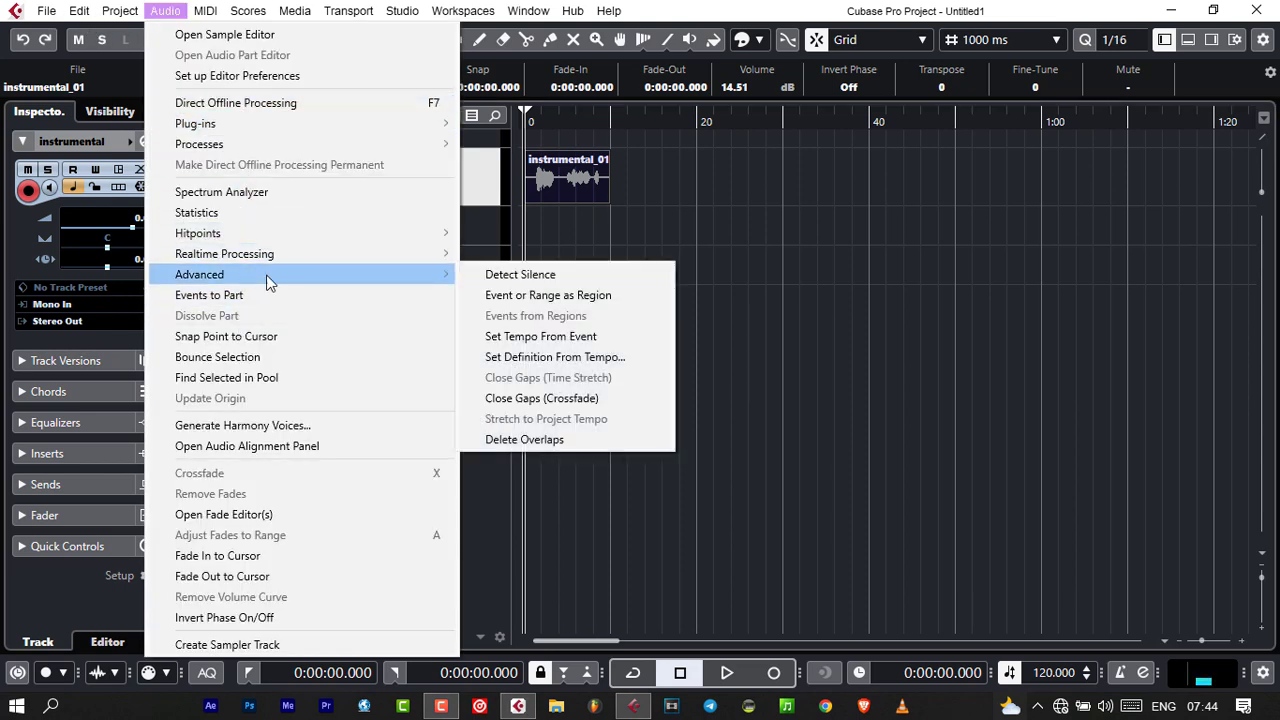
{"action": "left_click", "coordinate": [480, 274]}
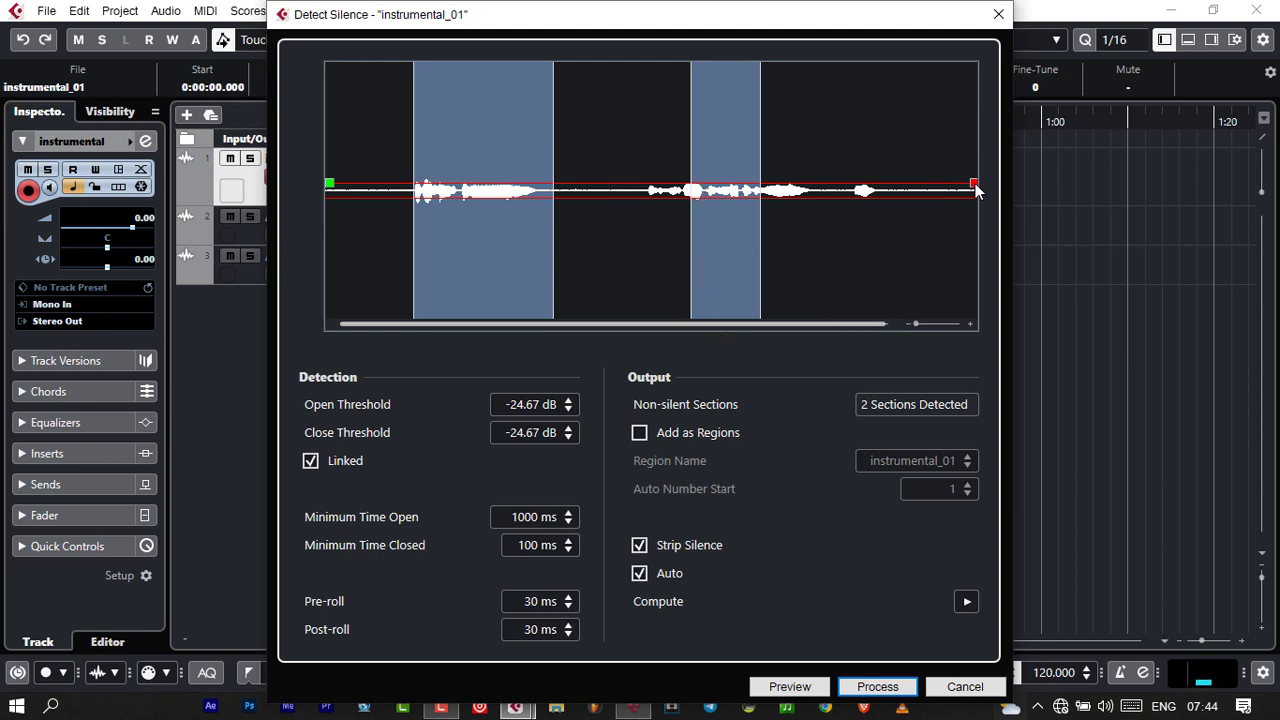
{"action": "left_click_drag", "start_coordinate": [976, 185], "coordinate": [976, 188]}
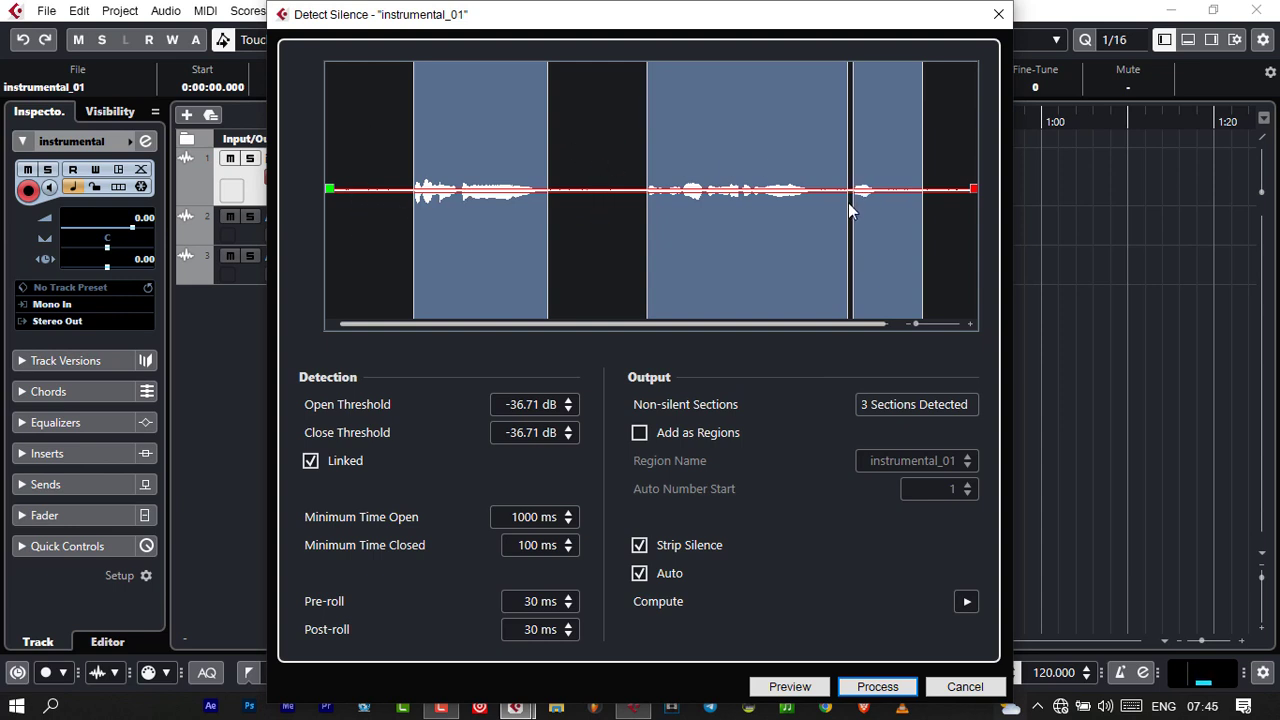
{"action": "left_click", "coordinate": [878, 688]}
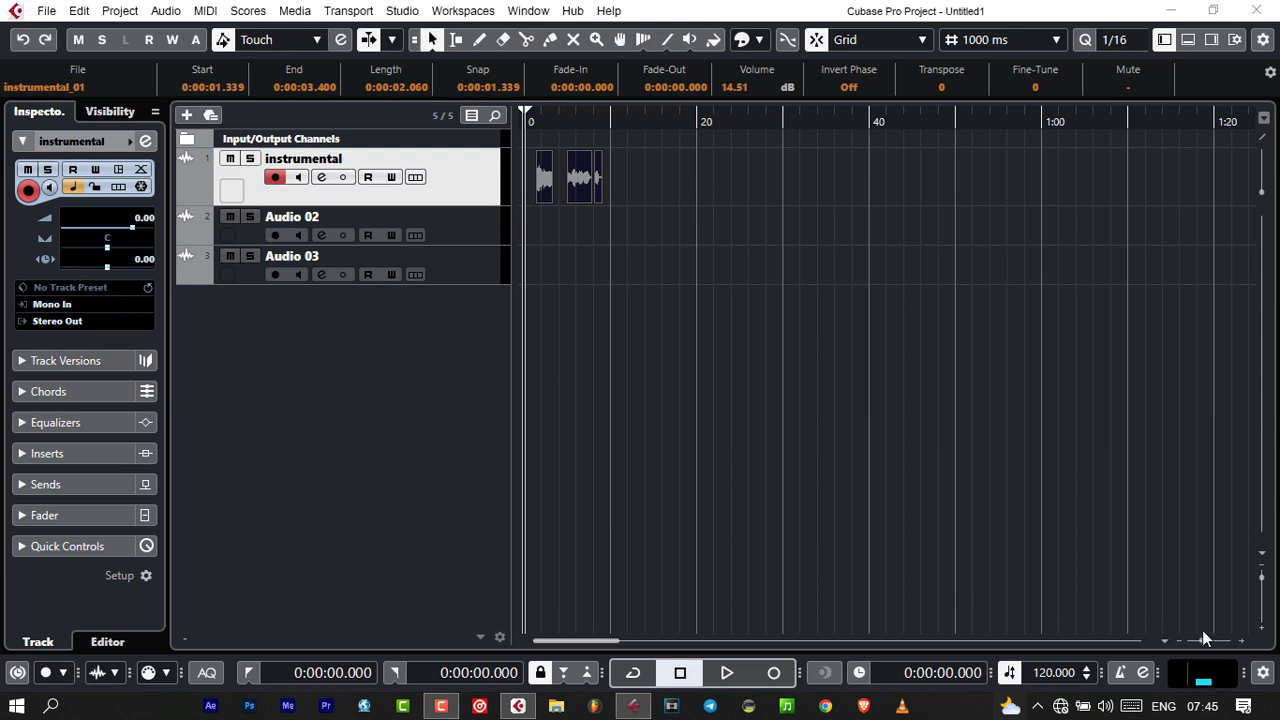
- Play back the silence-stripped instrumental clips from the project start and stop after the last one
{"action": "left_click_drag", "start_coordinate": [1206, 638], "coordinate": [1211, 640]}
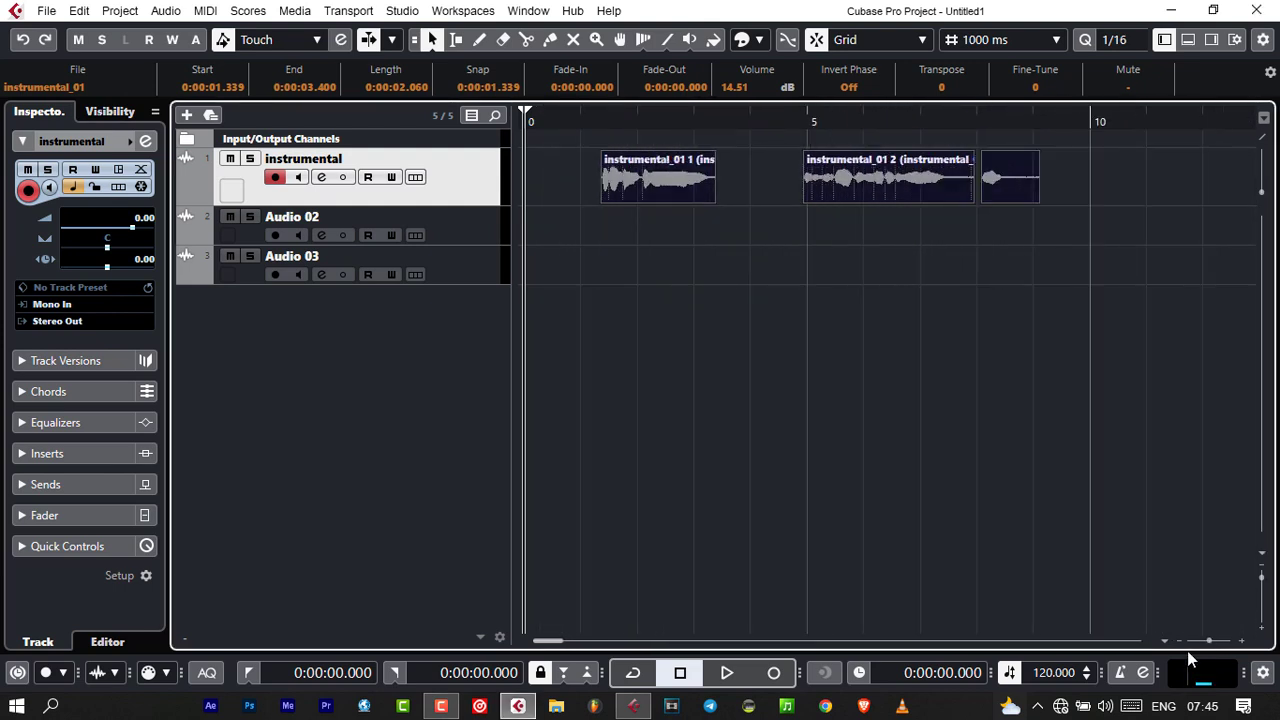
{"action": "key", "text": "space"}
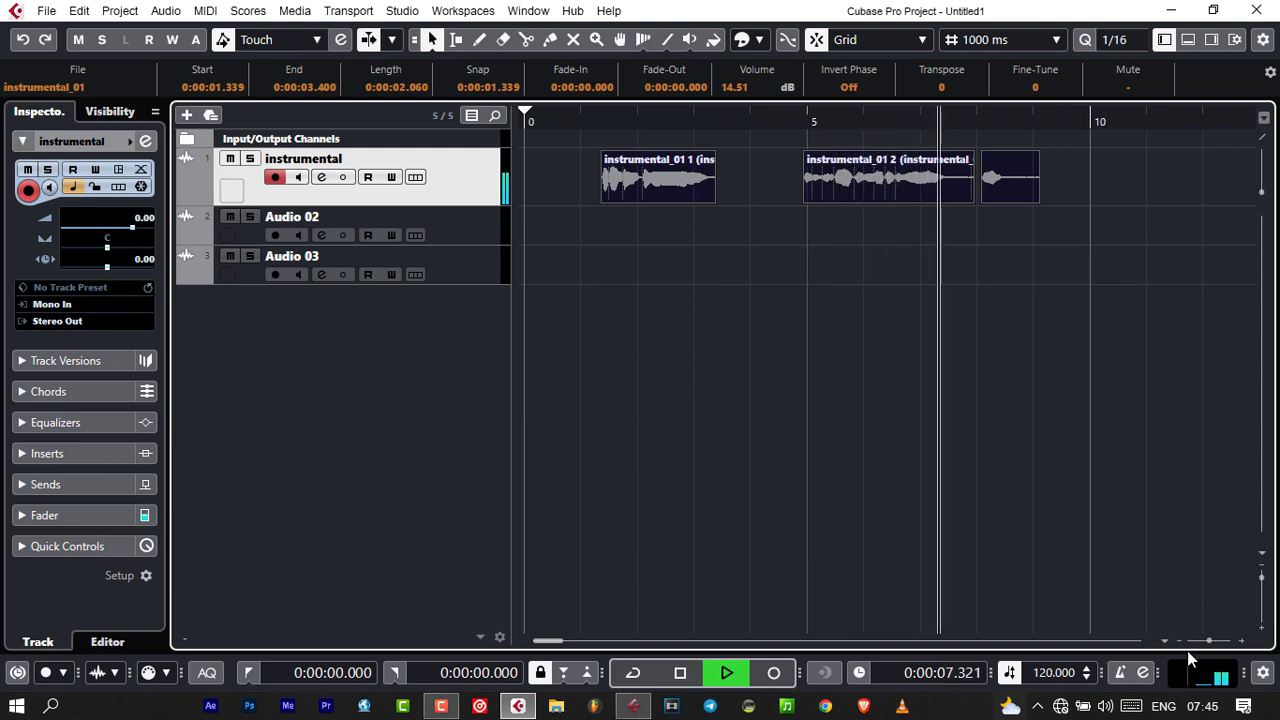
{"action": "key", "text": "space"}
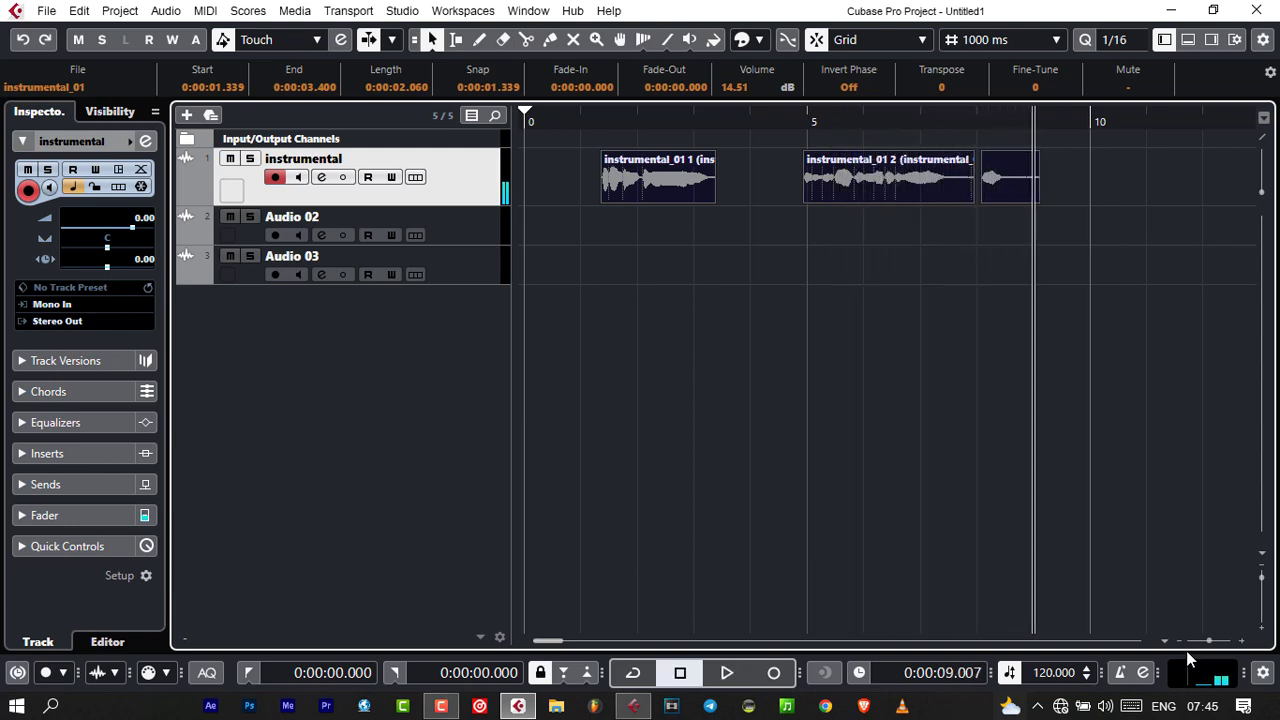
- Shorten the ends of the three instrumental clips, ending the first at 3.263 seconds and the second at 7.470 seconds
{"action": "mouse_move", "coordinate": [1036, 197]}
{"action": "left_mouse_down"}
{"action": "mouse_move", "coordinate": [1006, 200]}
{"action": "mouse_move", "coordinate": [1029, 205]}
{"action": "left_mouse_up"}
{"action": "left_click", "coordinate": [1026, 205]}
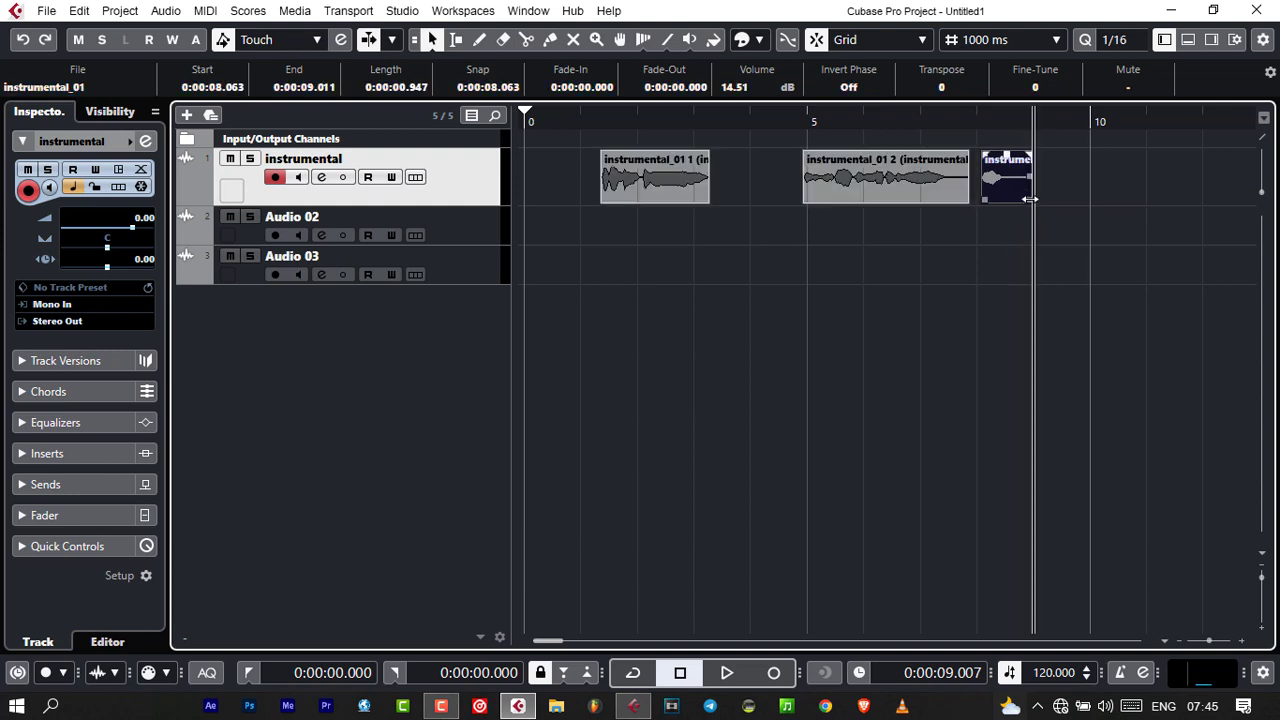
{"action": "left_click", "coordinate": [1030, 199]}
{"action": "left_click_drag", "start_coordinate": [1030, 200], "coordinate": [940, 202]}
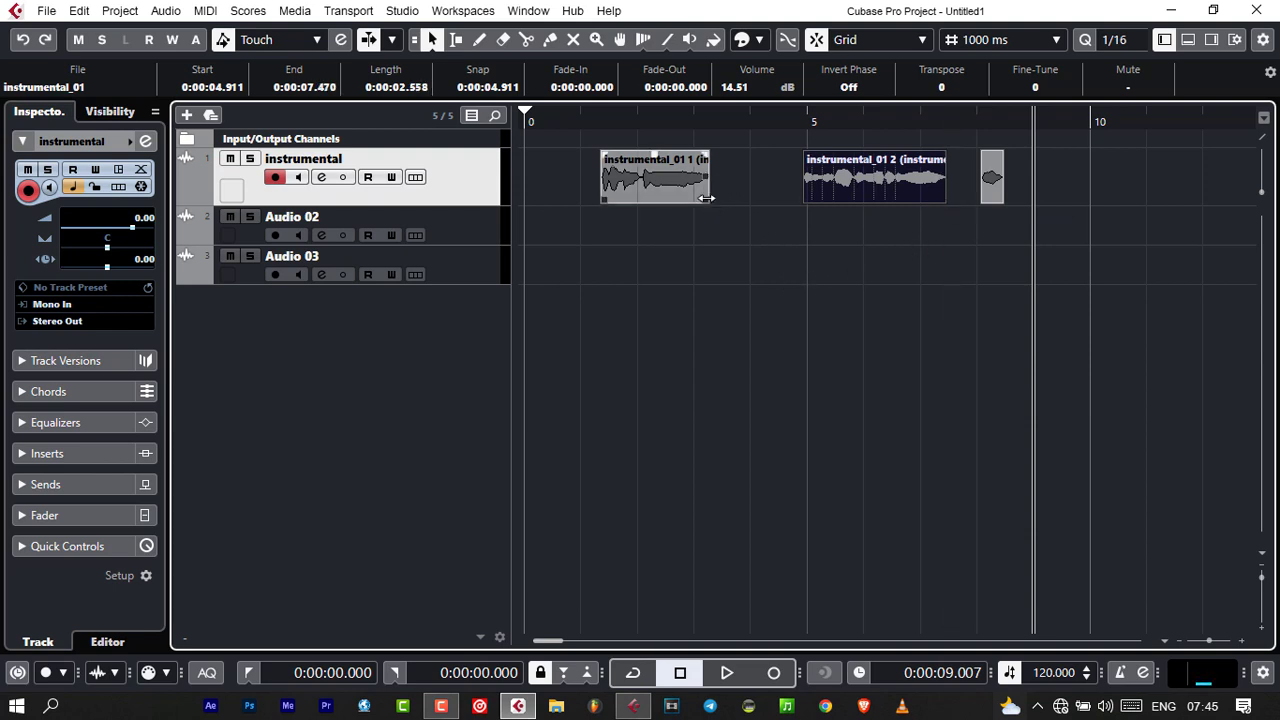
{"action": "left_click_drag", "start_coordinate": [706, 198], "coordinate": [711, 199]}
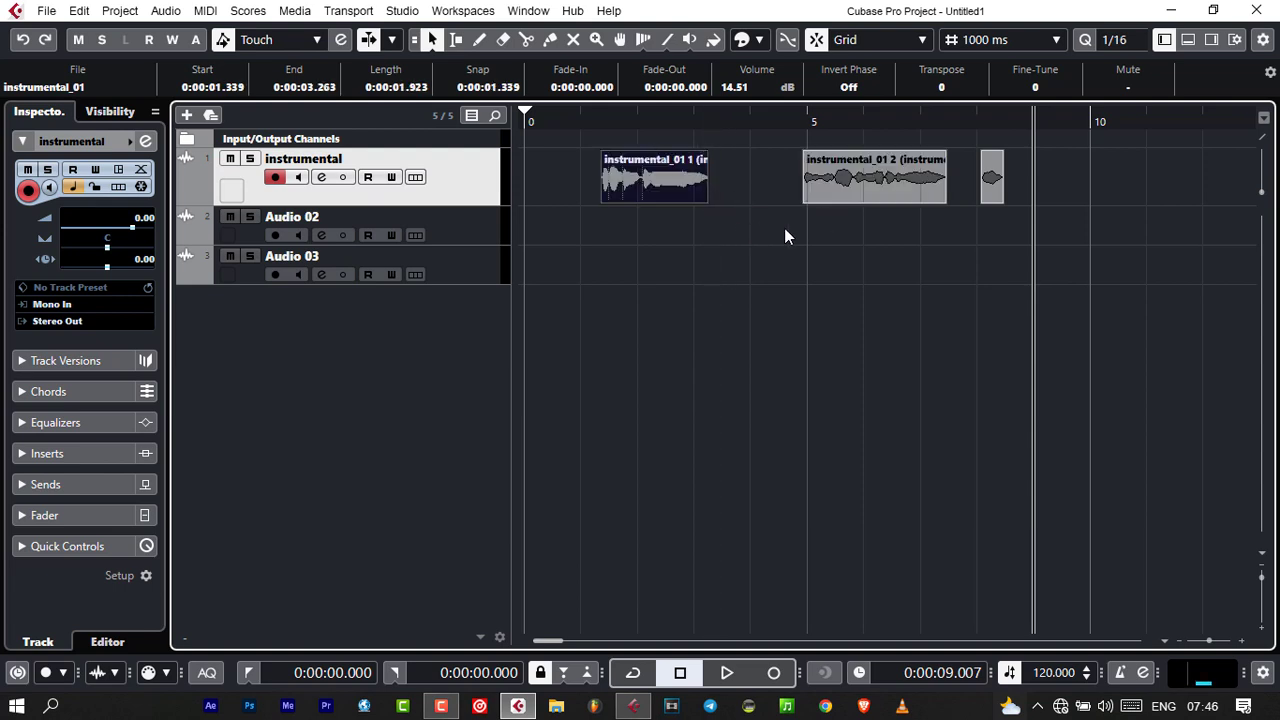
{"action": "left_click", "coordinate": [873, 188]}
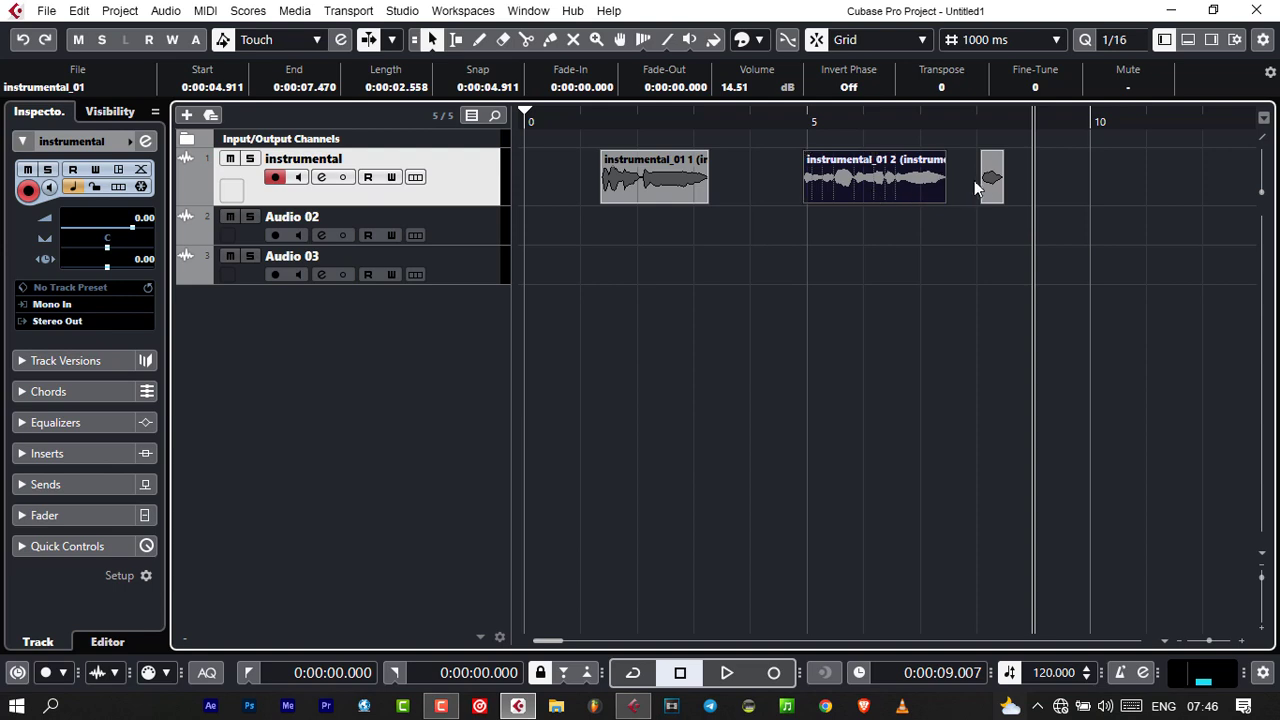
- Play back the trimmed instrumental clips from near the project start, stop, and return the cursor to the beginning
{"action": "left_click", "coordinate": [539, 110]}
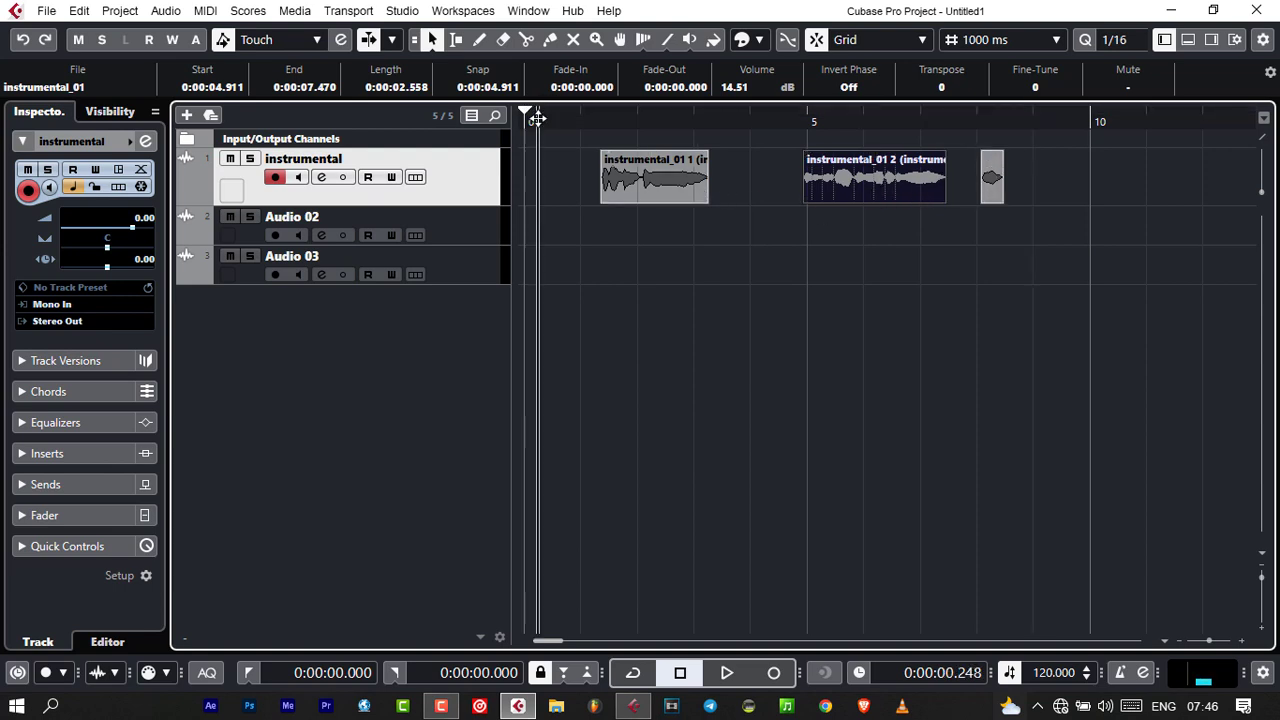
{"action": "key", "text": "space"}
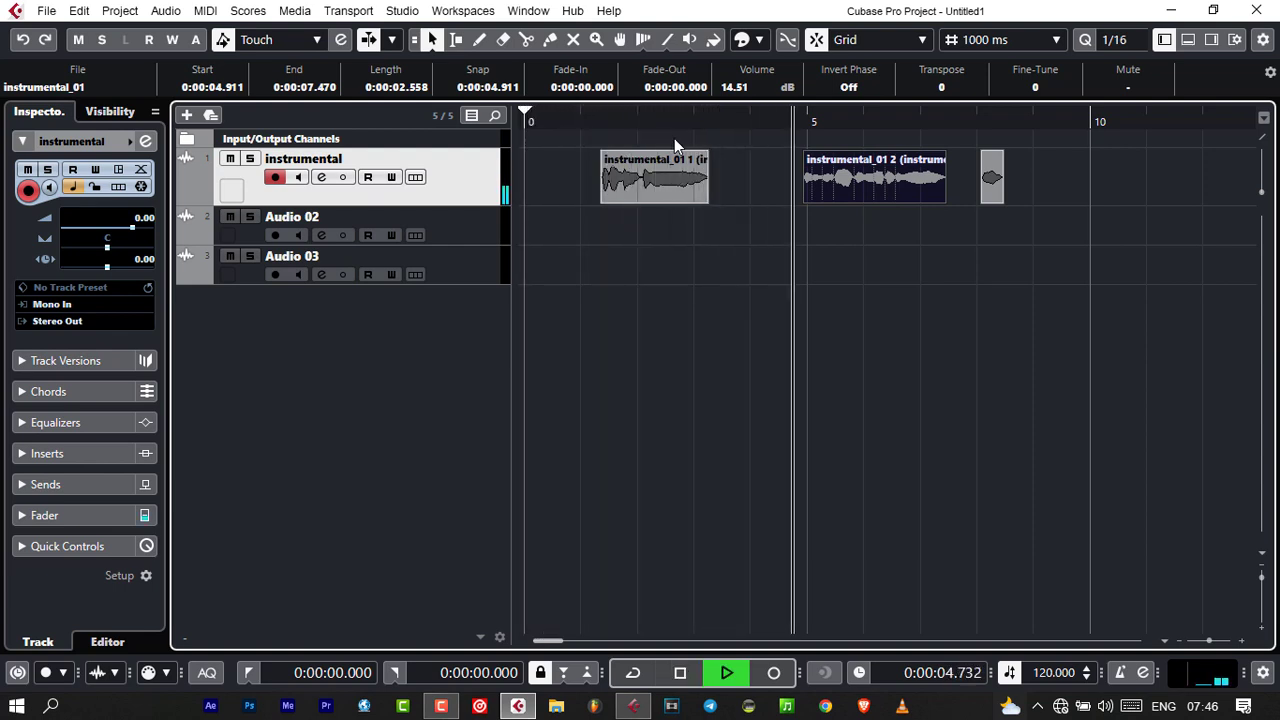
{"action": "key", "text": "space"}
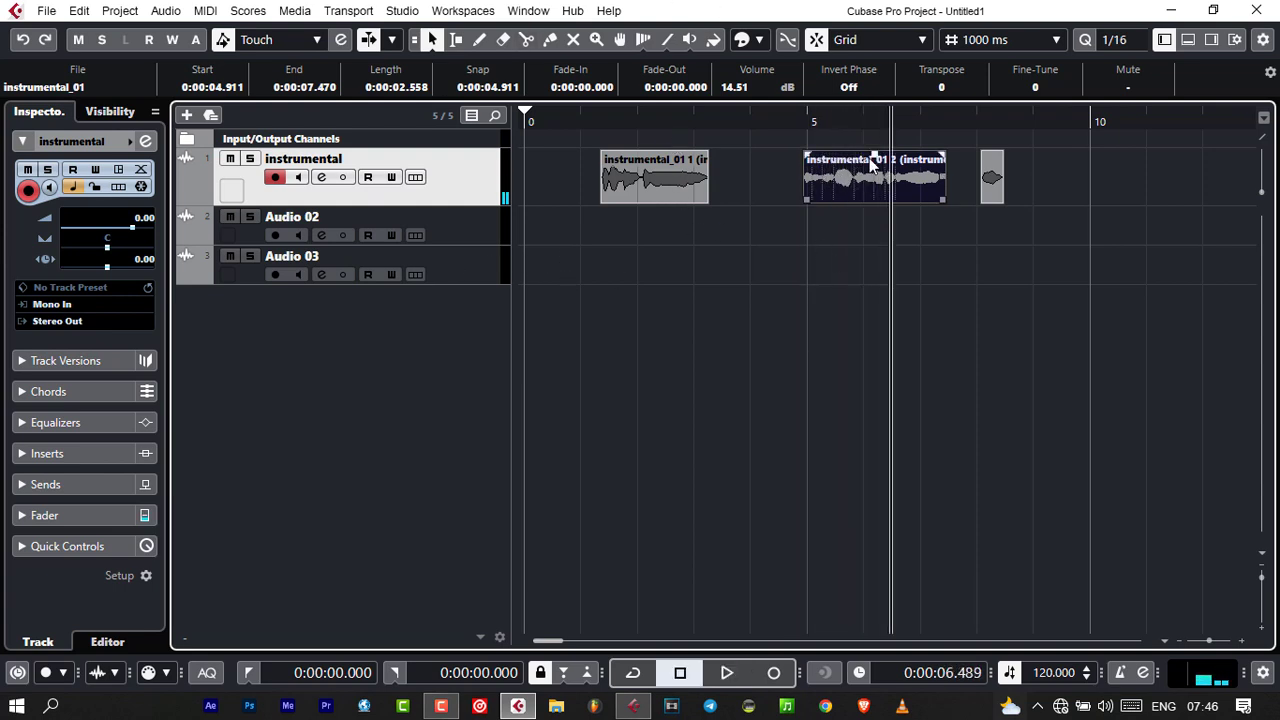
{"action": "key", "text": "Home"}
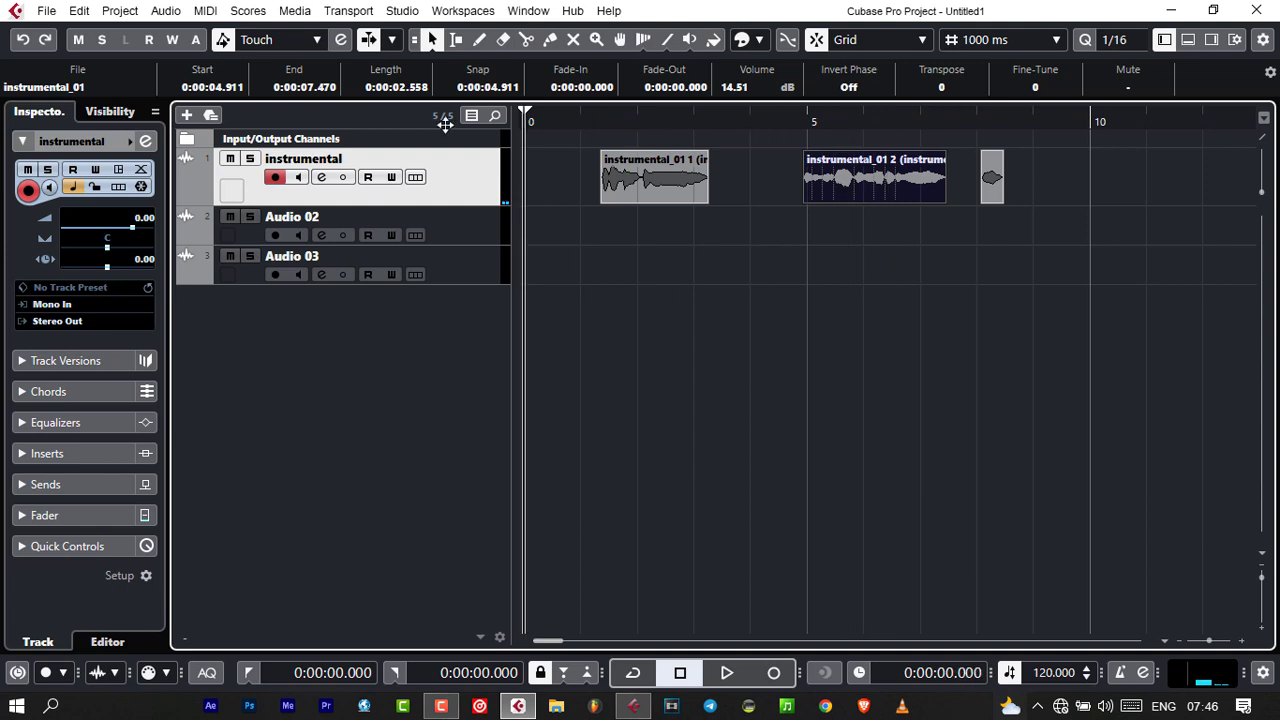
- Deselect the clips, select the Audio 02 track and increase its height to match the instrumental track
{"action": "left_click", "coordinate": [563, 215]}
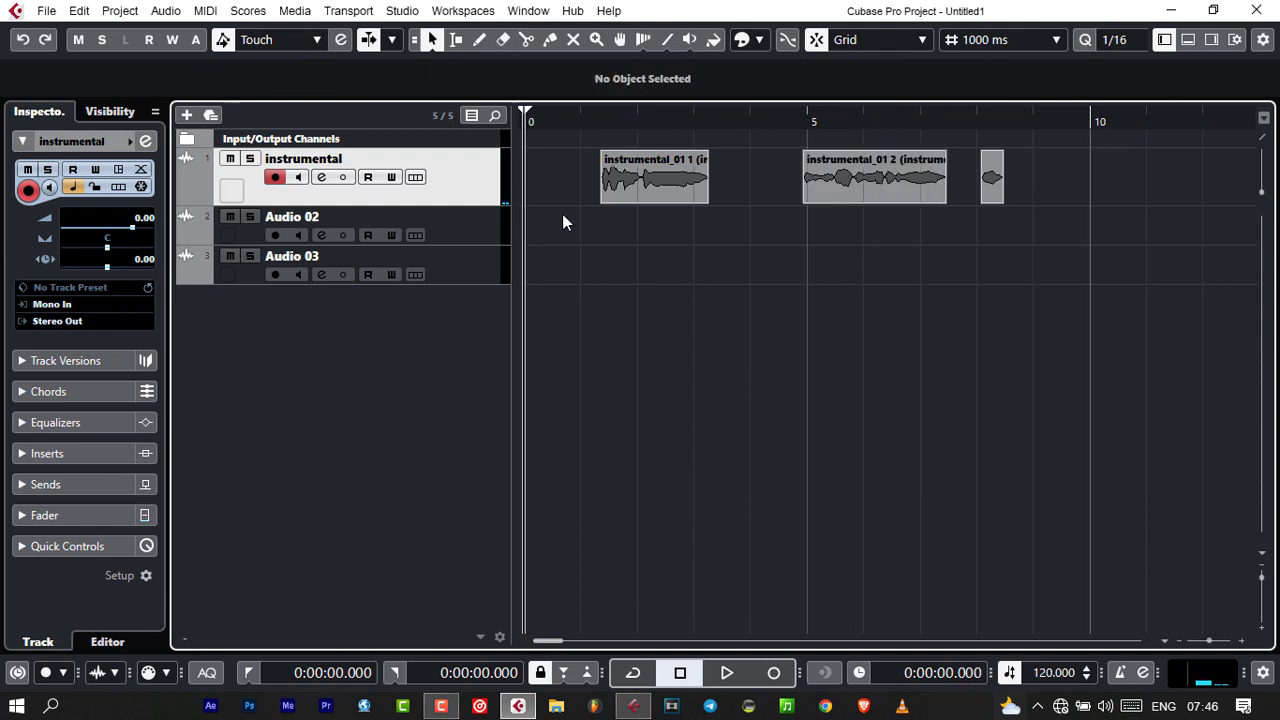
{"action": "left_click", "coordinate": [446, 223]}
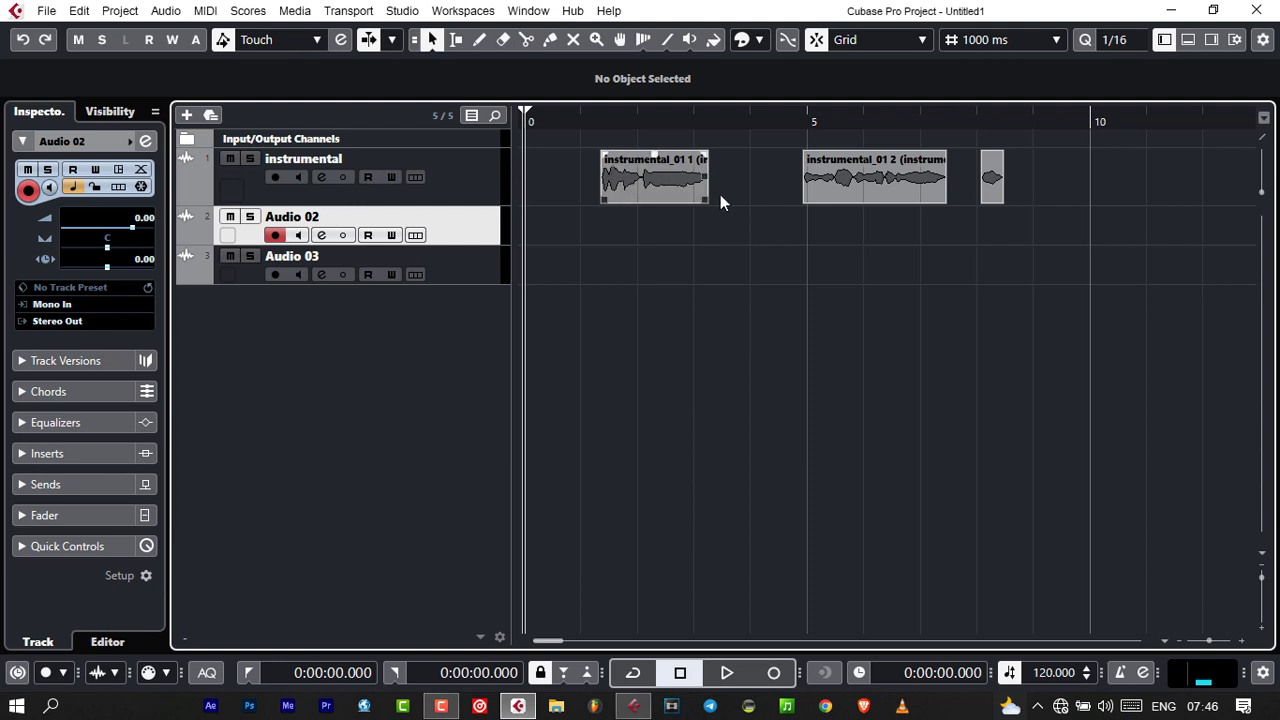
{"action": "left_click_drag", "start_coordinate": [451, 243], "coordinate": [451, 262]}
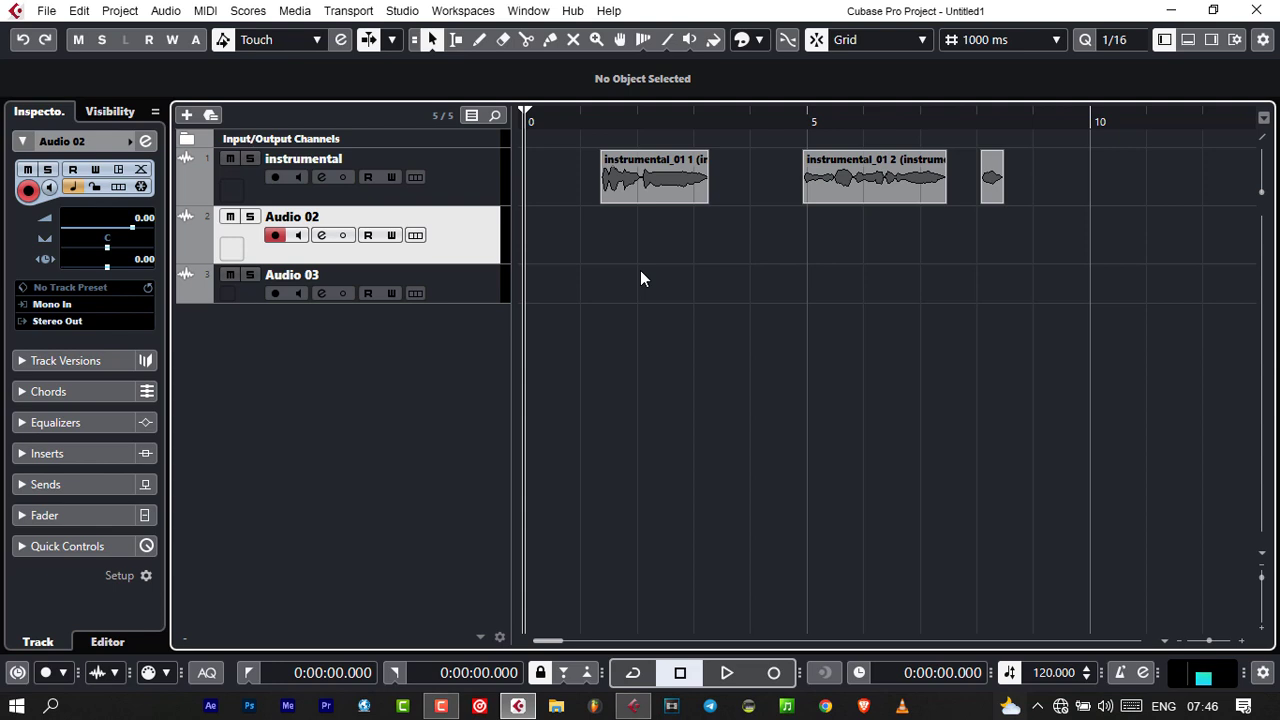
- Record a short take on the Audio 02 track and discard it, muting the instrumental track
{"action": "left_click", "coordinate": [773, 672]}
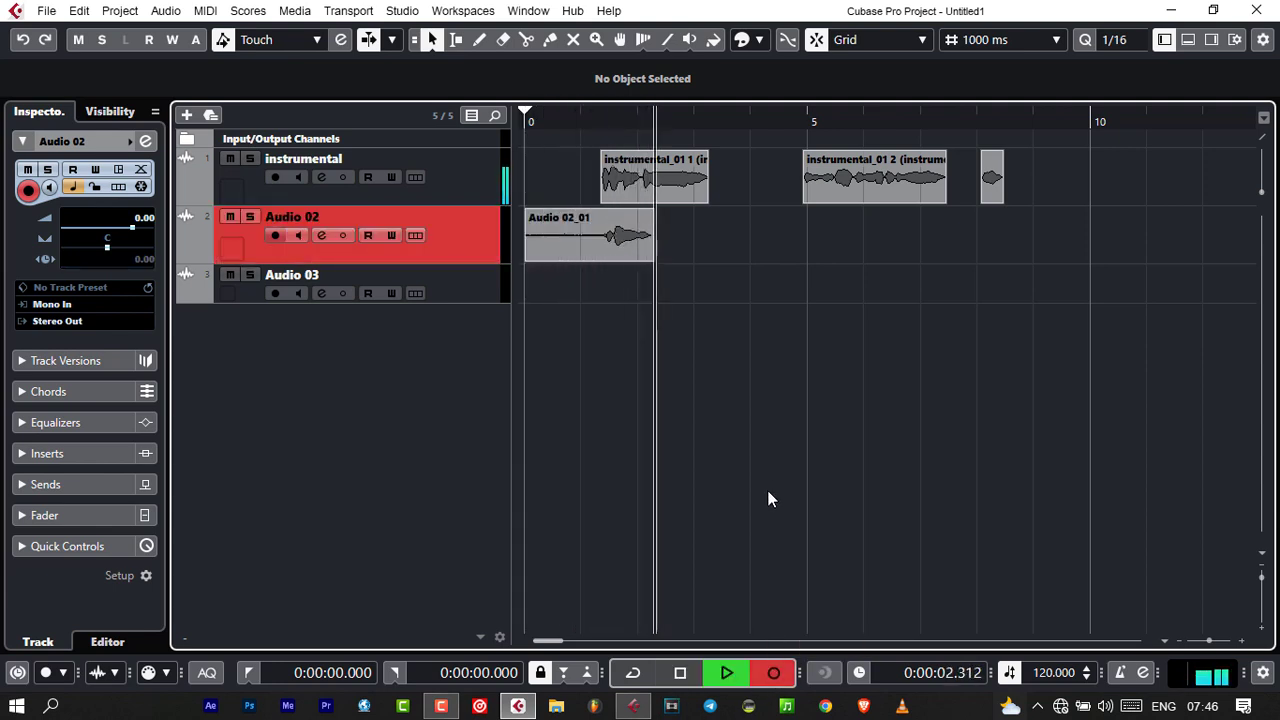
{"action": "key", "text": "space"}
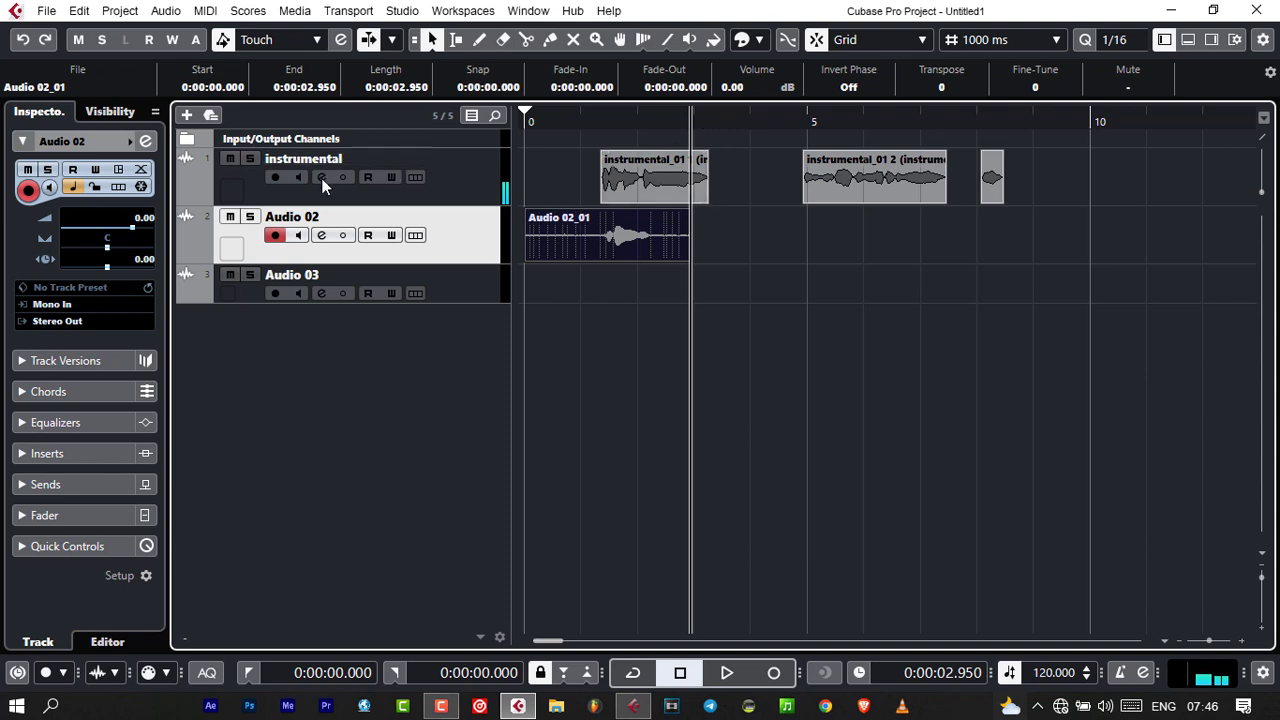
{"action": "left_click", "coordinate": [230, 159]}
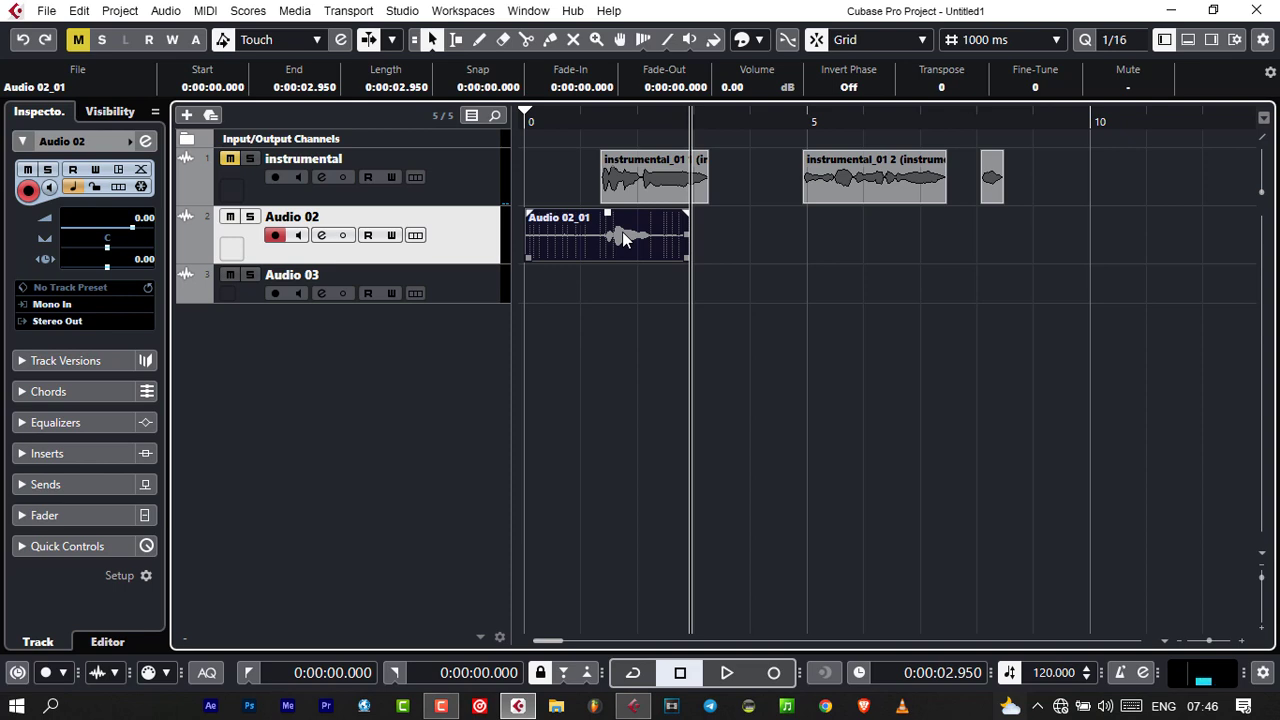
{"action": "key", "text": "Delete"}
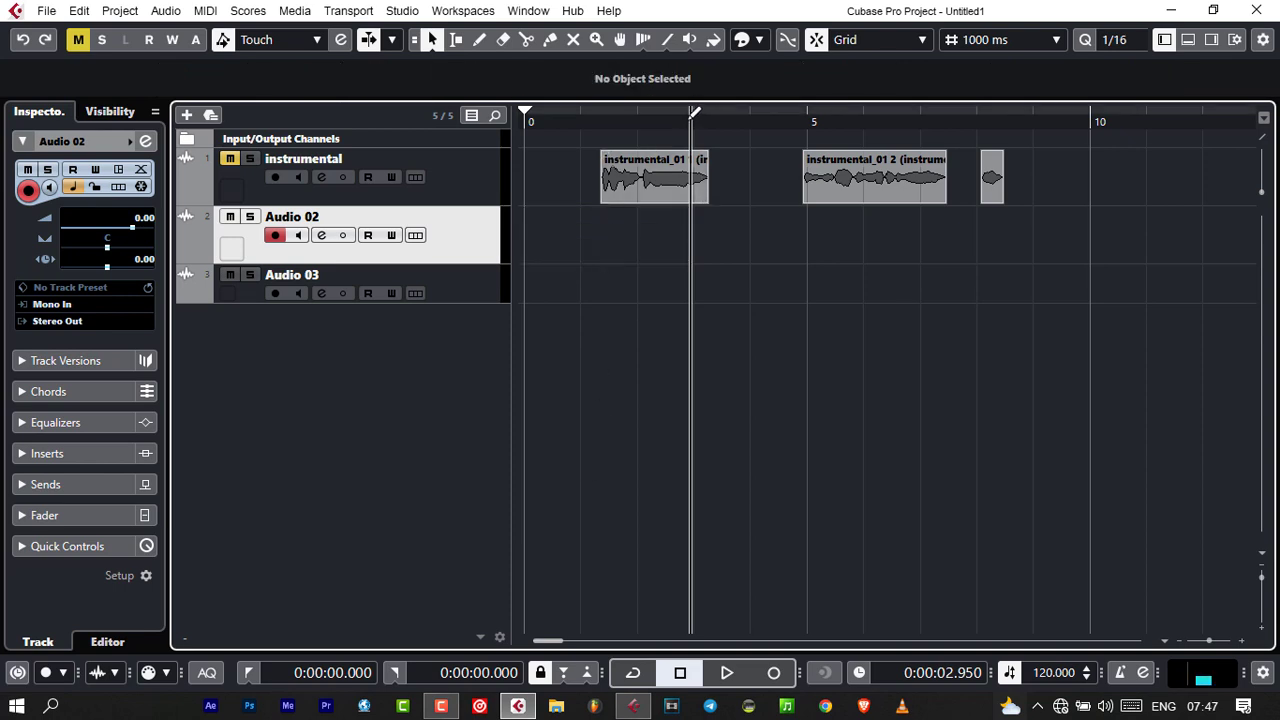
- Return the cursor to the project start and record a new take of about 13 seconds on the Audio 02 track
{"action": "left_click_drag", "start_coordinate": [694, 108], "coordinate": [476, 124]}
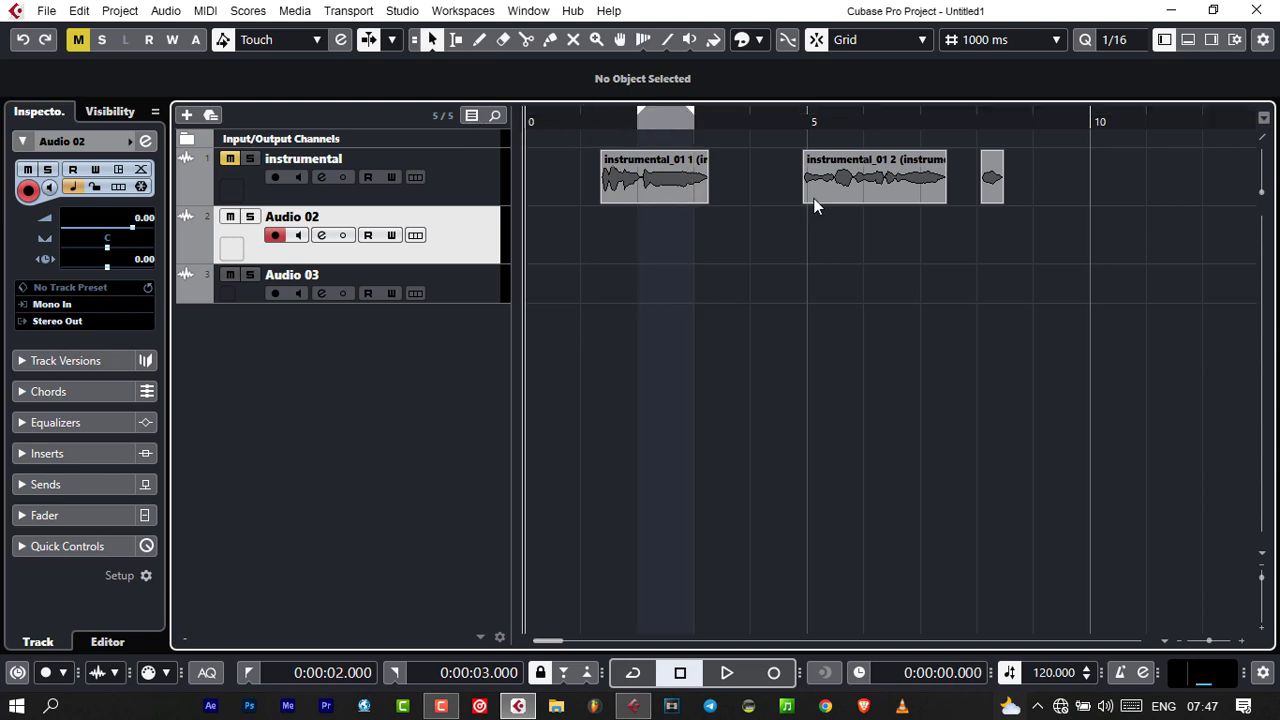
{"action": "left_click", "coordinate": [776, 674]}
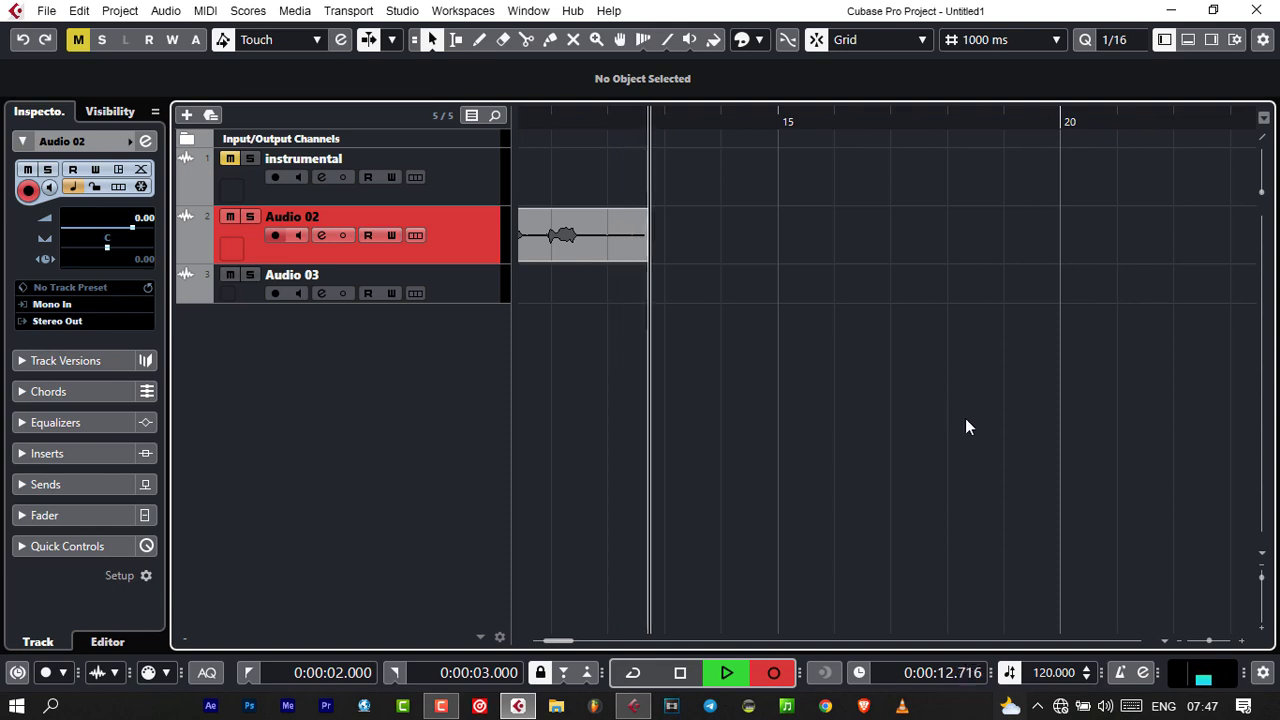
{"action": "key", "text": "space"}
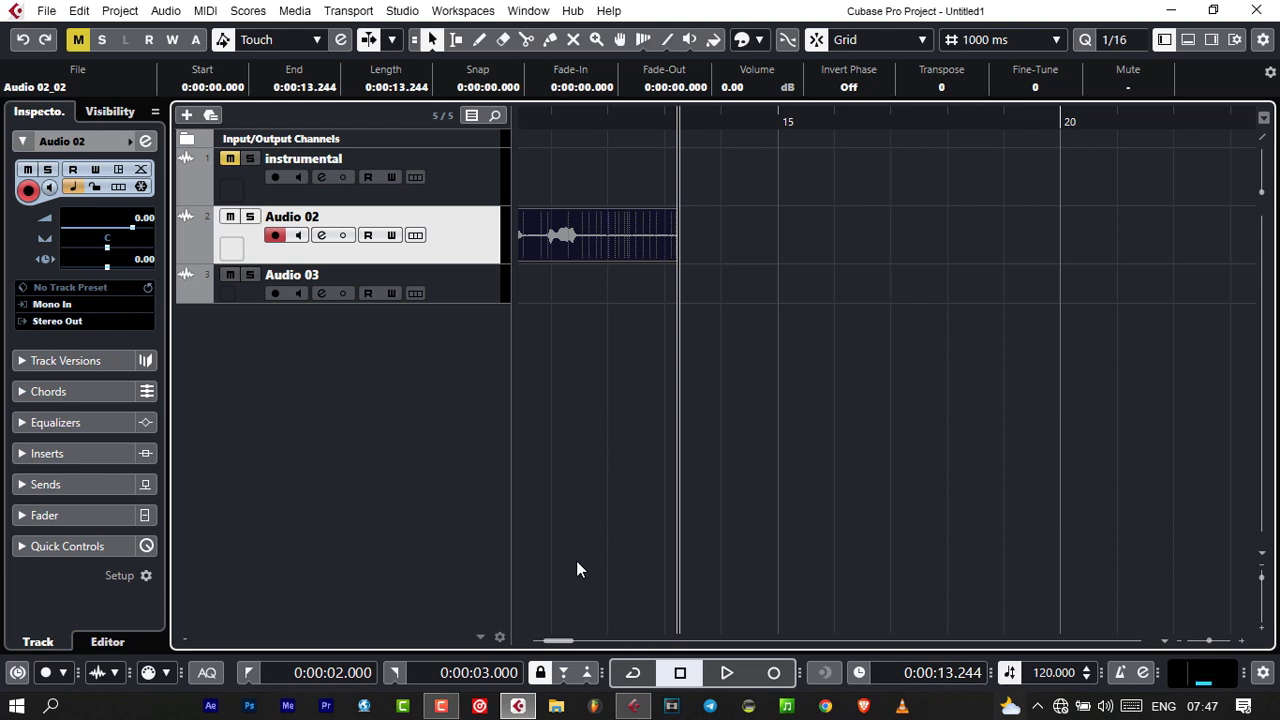
- Set the locator range from 0 to 5 seconds and return the cursor to the project start
{"action": "key", "text": "KP_1"}
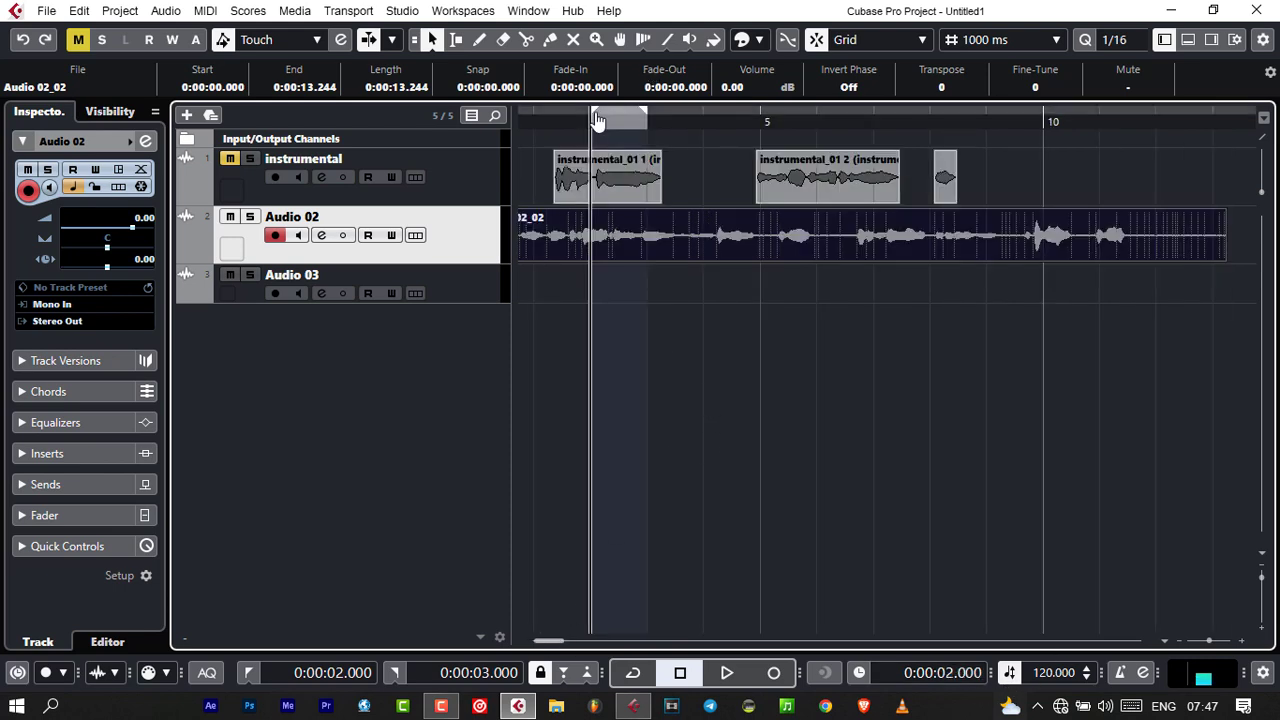
{"action": "left_click_drag", "start_coordinate": [541, 120], "coordinate": [520, 121]}
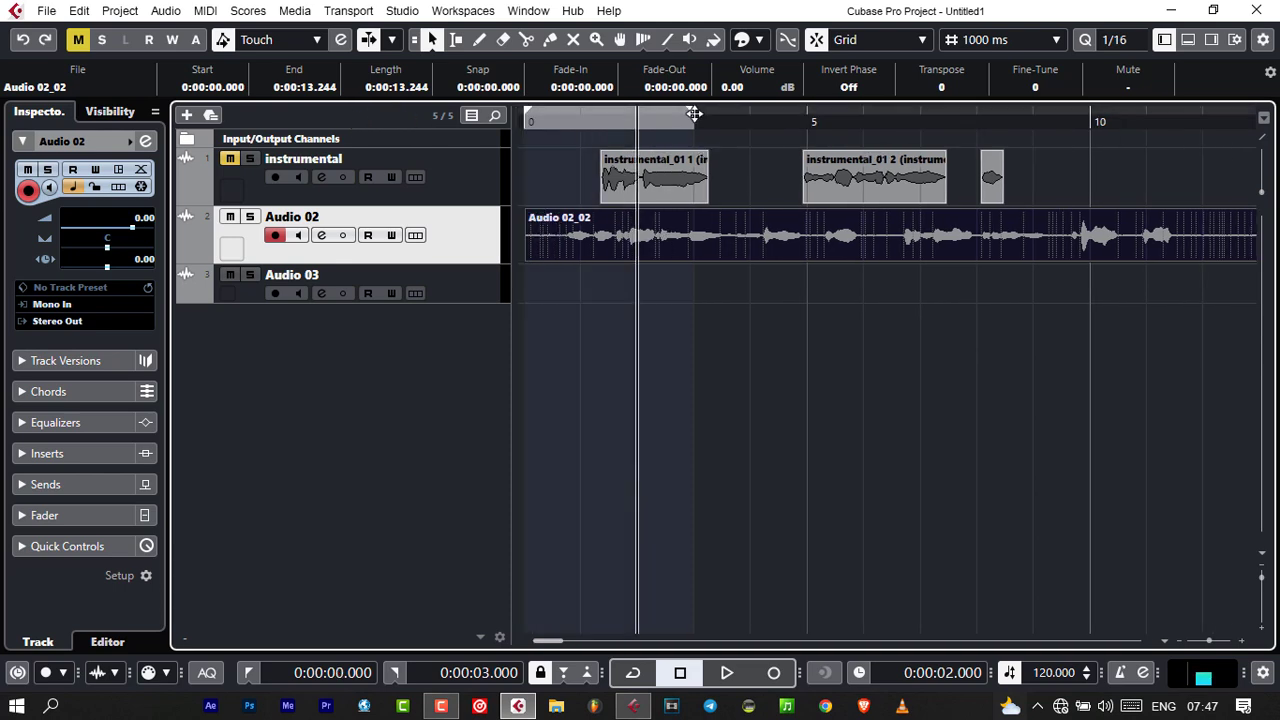
{"action": "left_click_drag", "start_coordinate": [720, 120], "coordinate": [783, 120]}
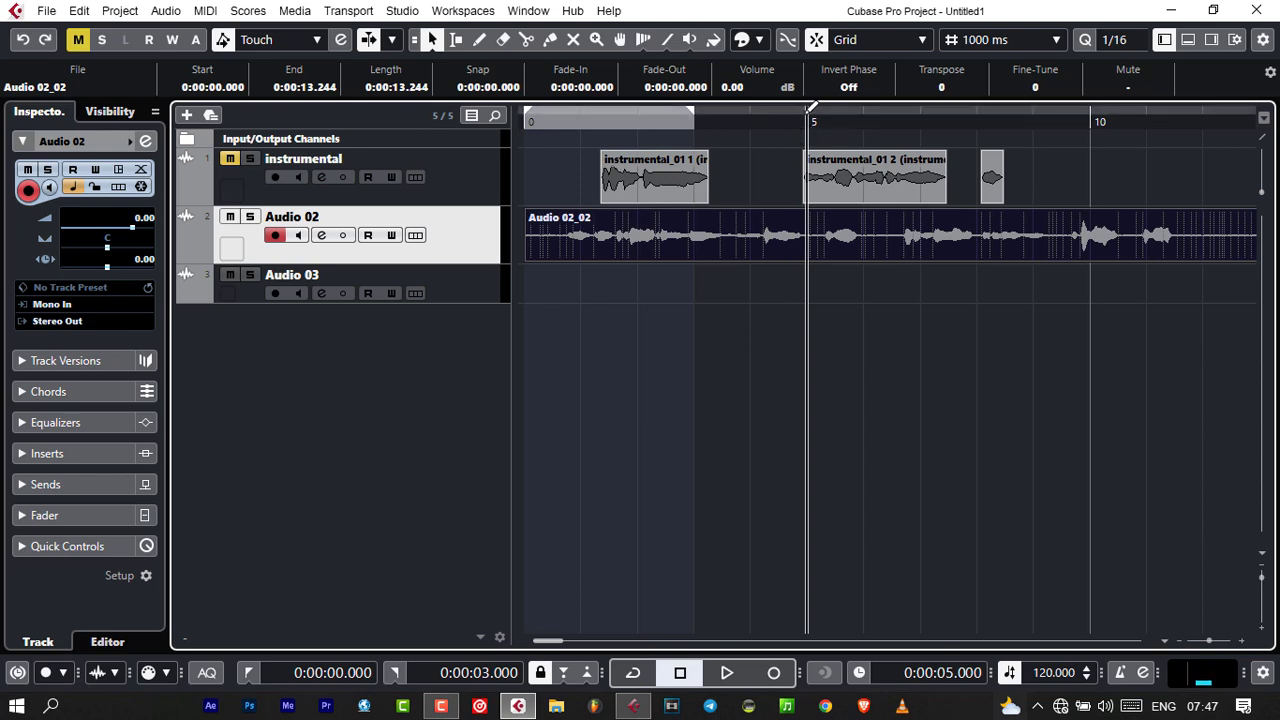
{"action": "left_click_drag", "start_coordinate": [810, 107], "coordinate": [484, 140]}
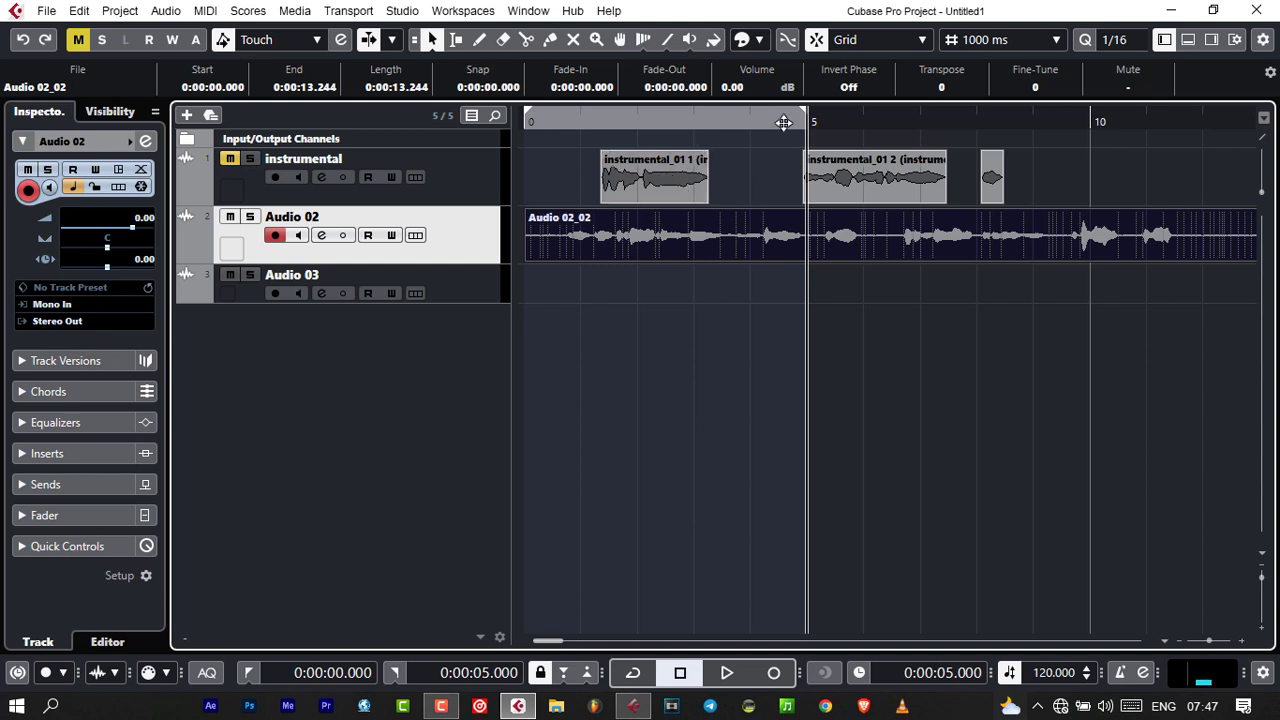
{"action": "key", "text": "Home"}
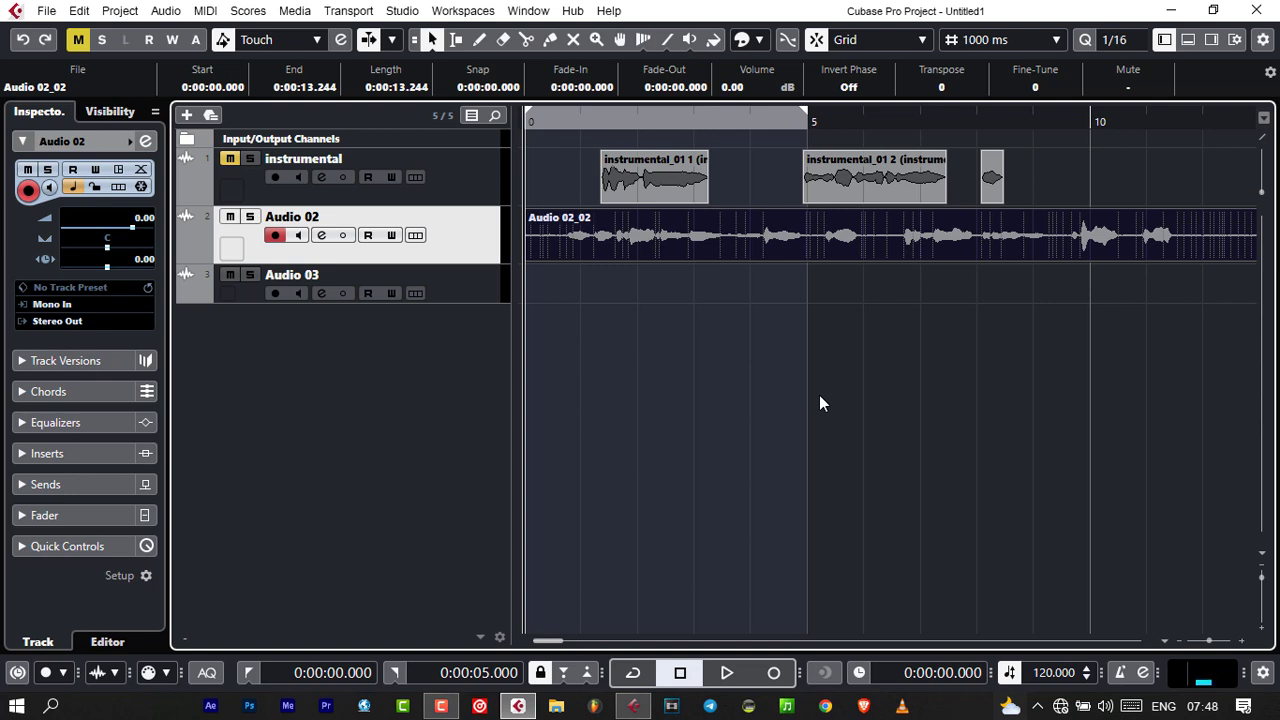
- Play back the new Audio 02 take from the project start, stop near its end and return the cursor to the beginning
{"action": "key", "text": "space"}
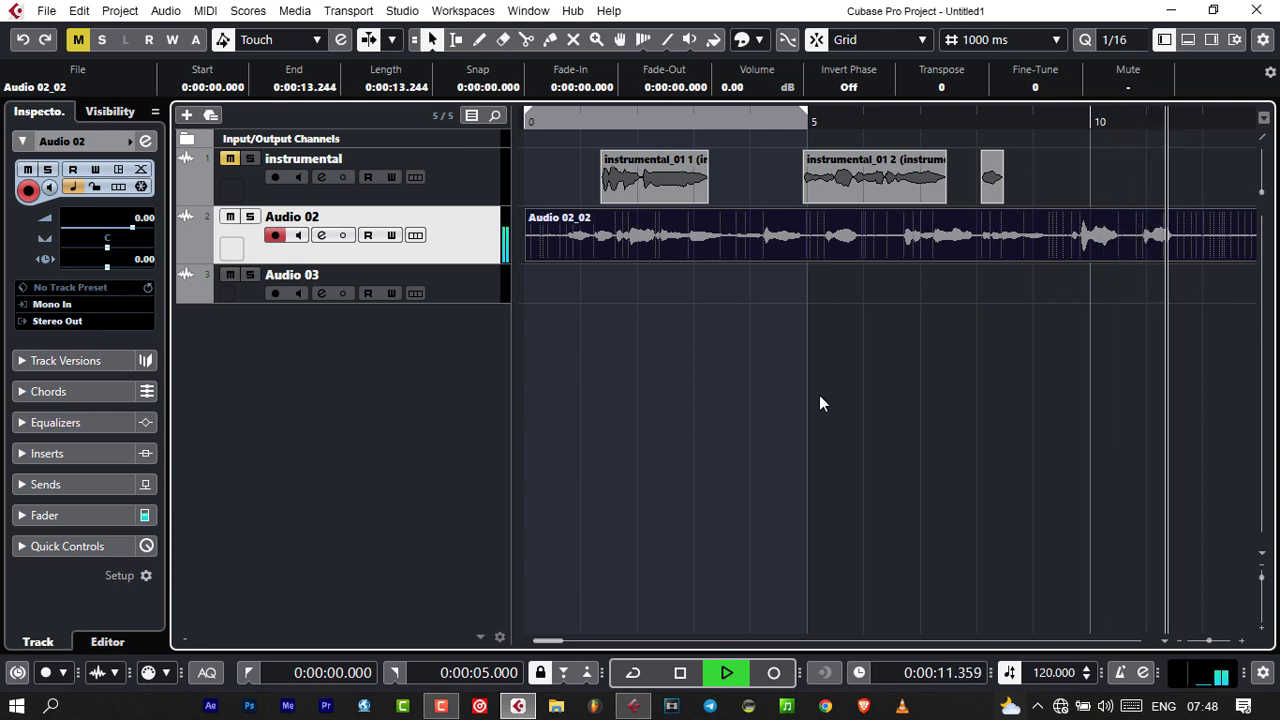
{"action": "key", "text": "space"}
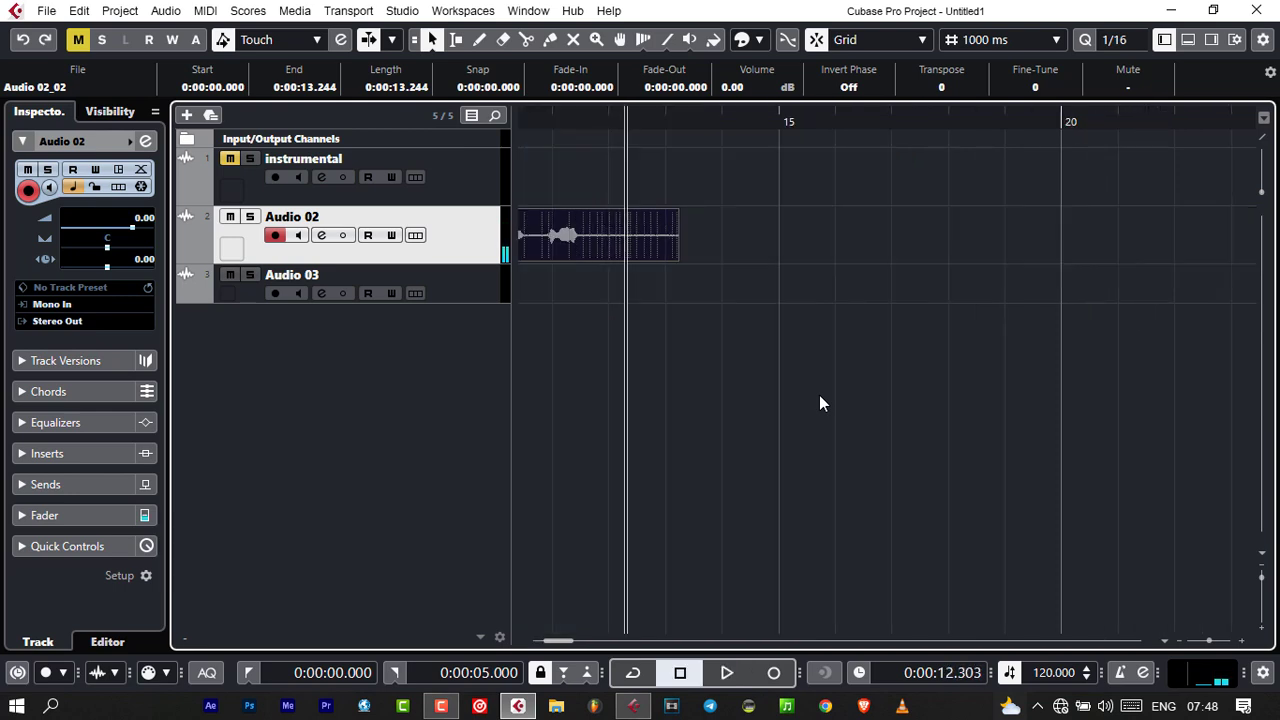
{"action": "key", "text": "Home"}
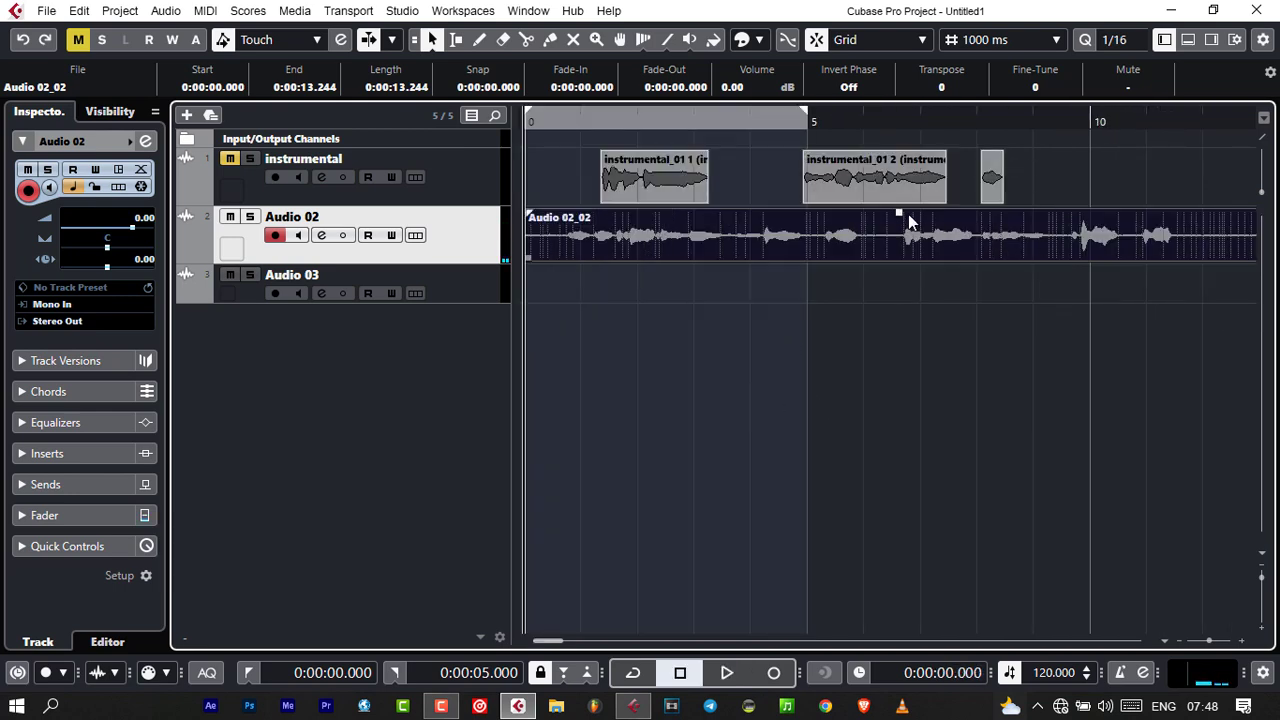
- Raise the Audio 02 clip's volume to 7.16 dB and play it back briefly
{"action": "left_click_drag", "start_coordinate": [898, 213], "coordinate": [894, 145]}
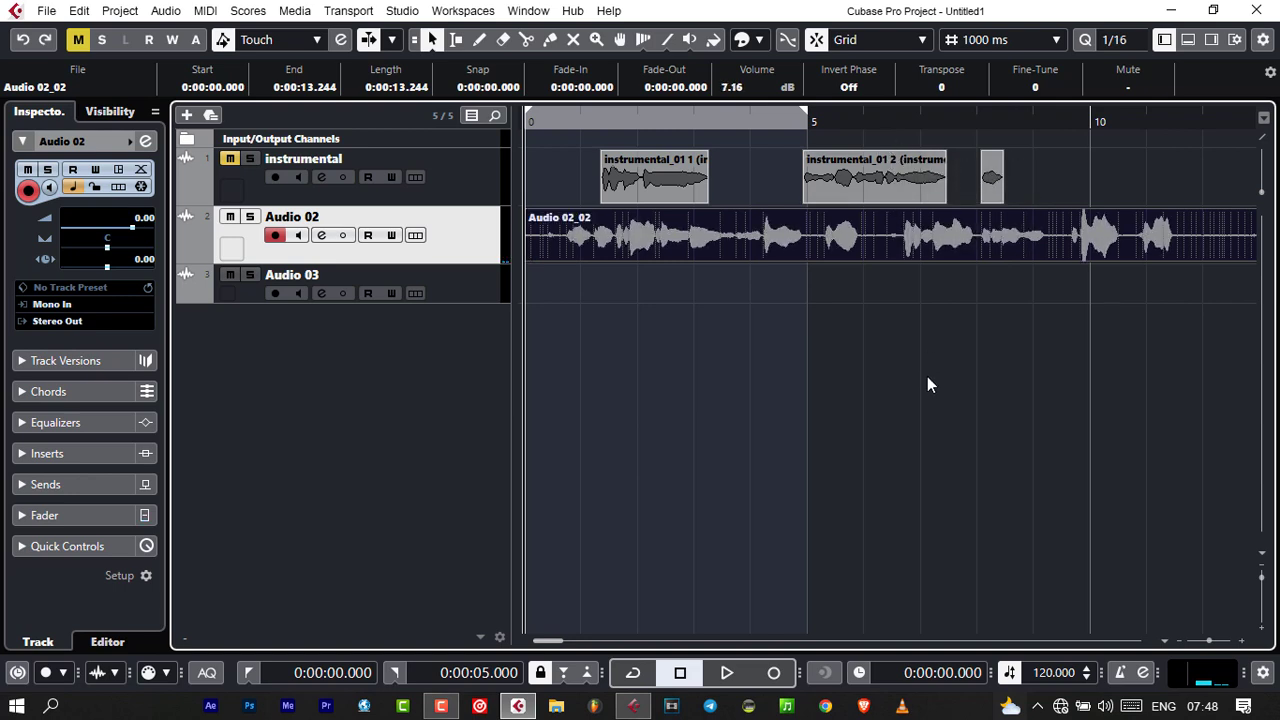
{"action": "key", "text": "space"}
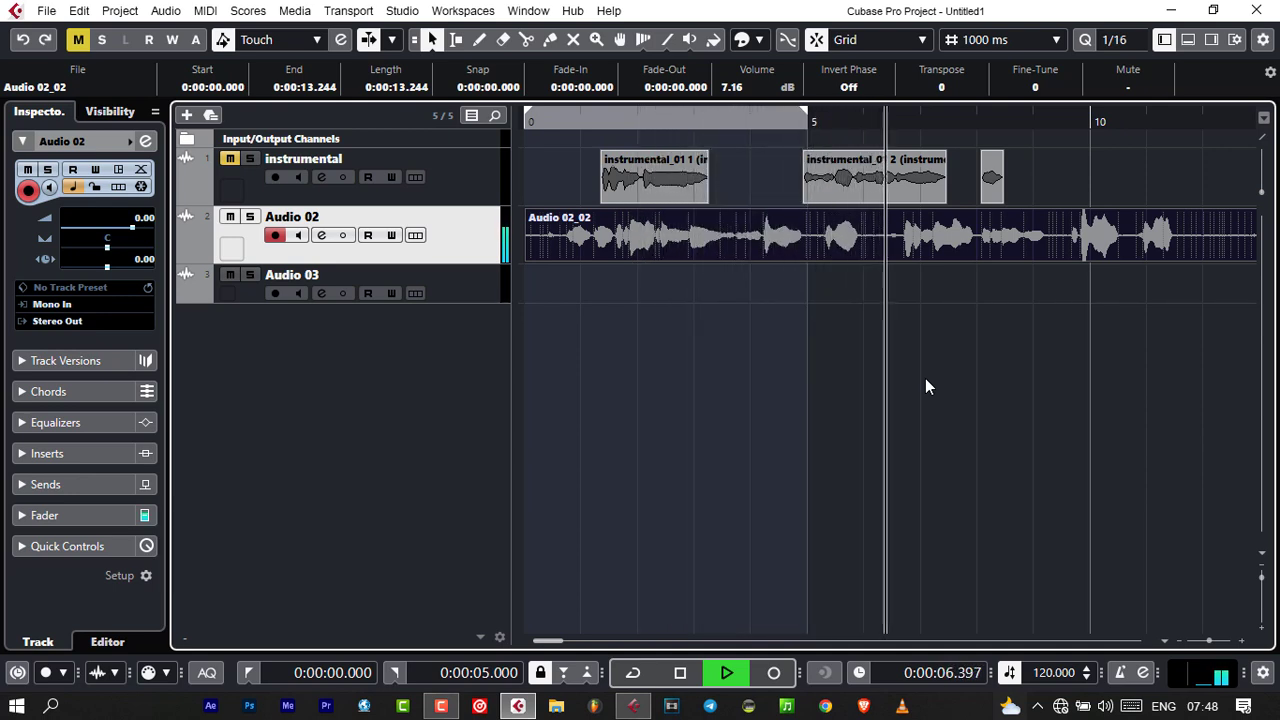
{"action": "key", "text": "space"}
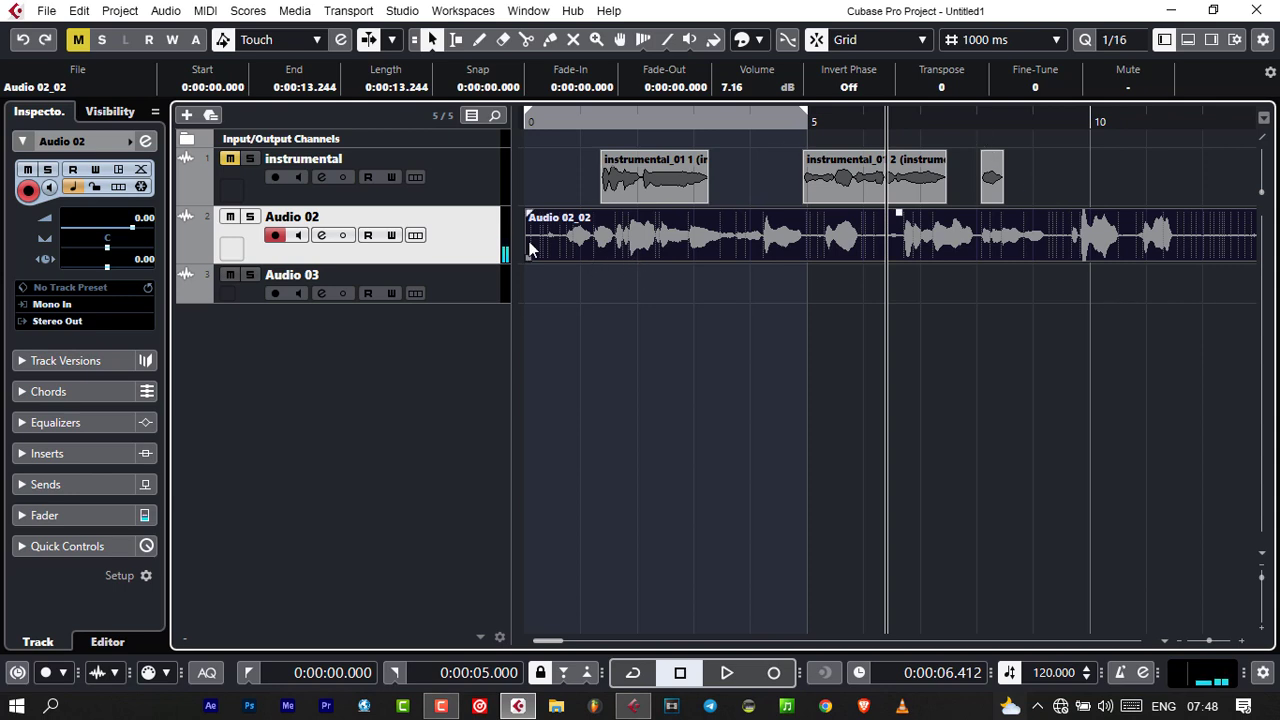
- Trim the start of the Audio 02 clip to 0.712 seconds and play it back briefly from the project start
{"action": "left_click_drag", "start_coordinate": [527, 258], "coordinate": [536, 288]}
{"action": "left_click_drag", "start_coordinate": [531, 258], "coordinate": [568, 281]}
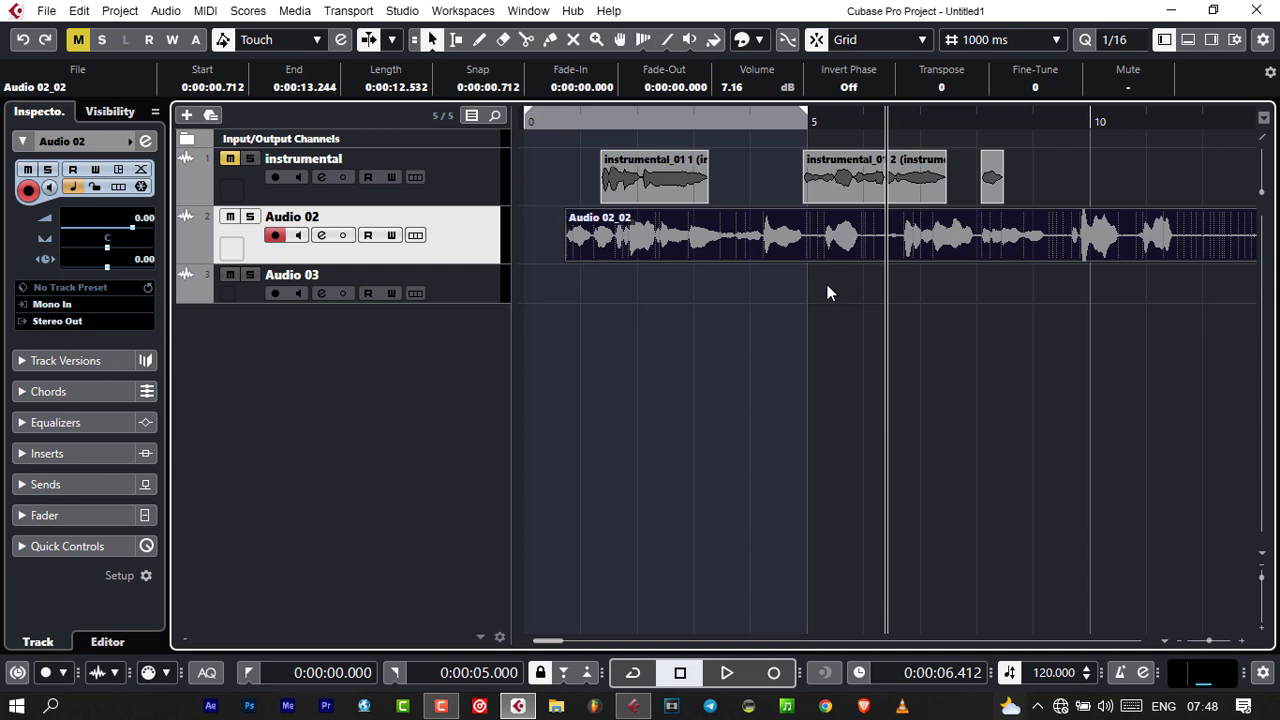
{"action": "key", "text": "Home"}
{"action": "key", "text": "space"}
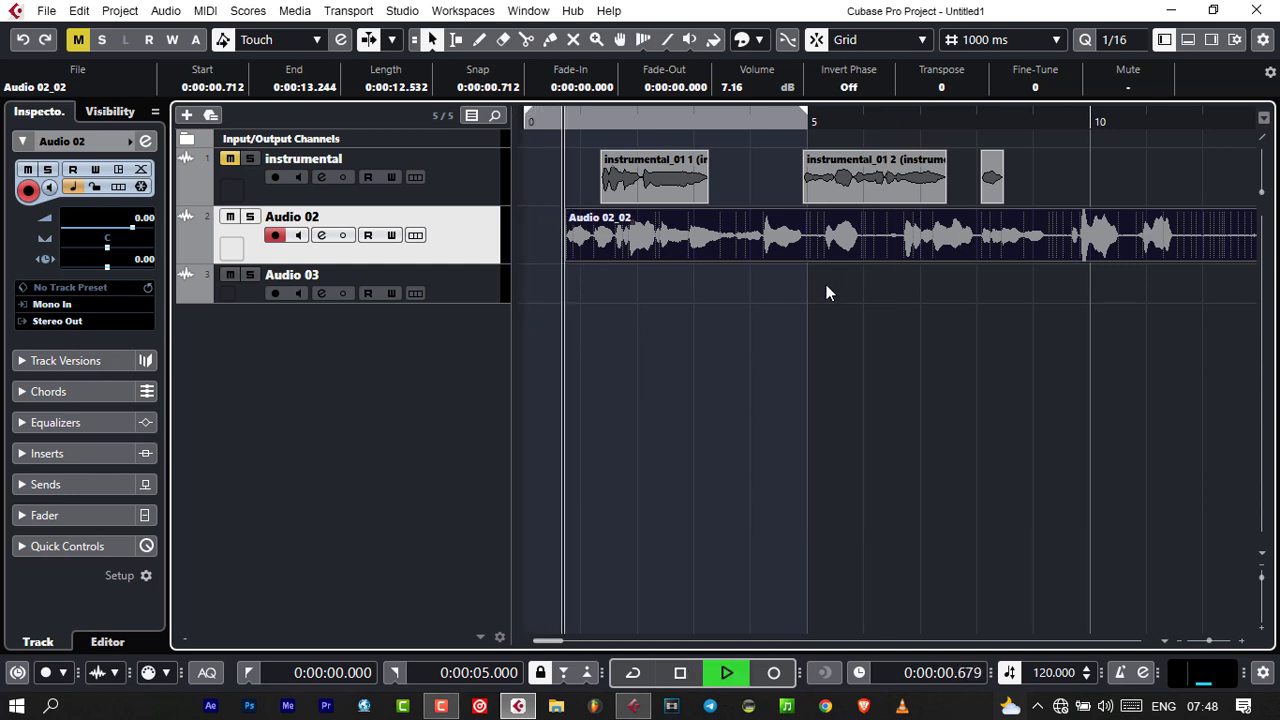
{"action": "key", "text": "space"}
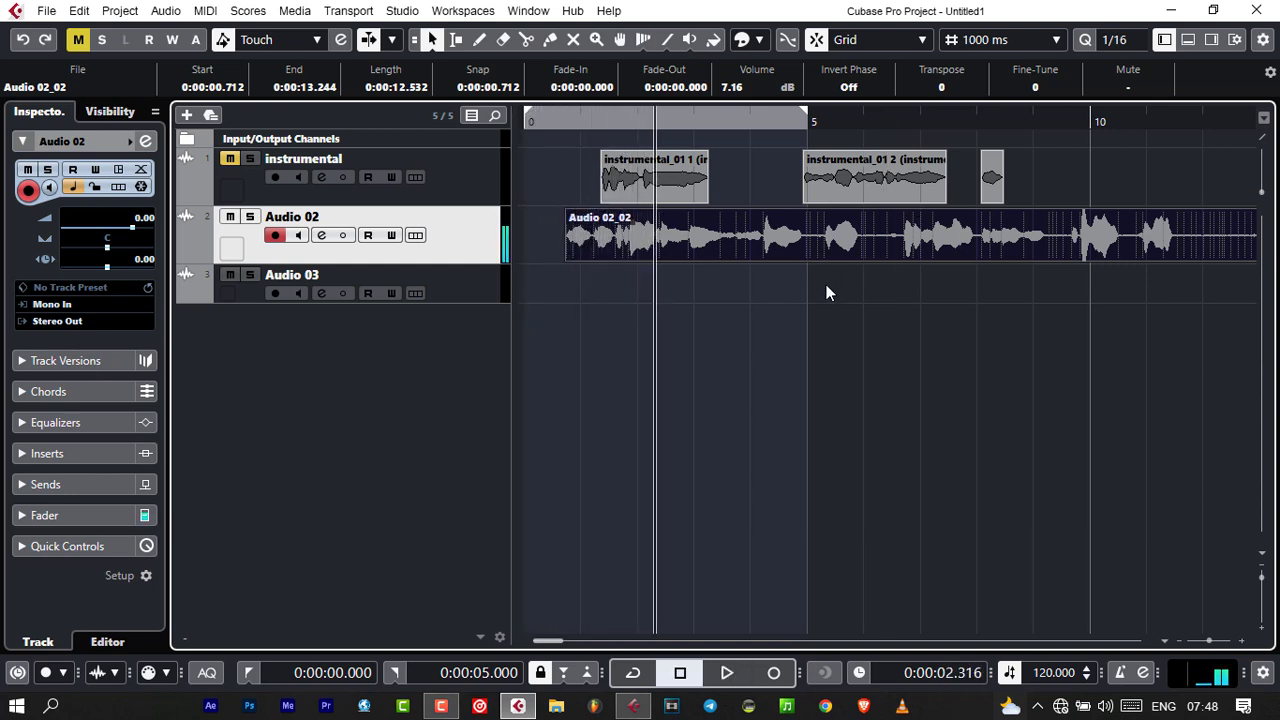
- Try Detect Silence on the Audio 02 clip with linked thresholds of -23.65 dB and -30.69 dB, and close it without processing
{"action": "left_click", "coordinate": [174, 12]}
{"action": "mouse_move", "coordinate": [226, 276]}
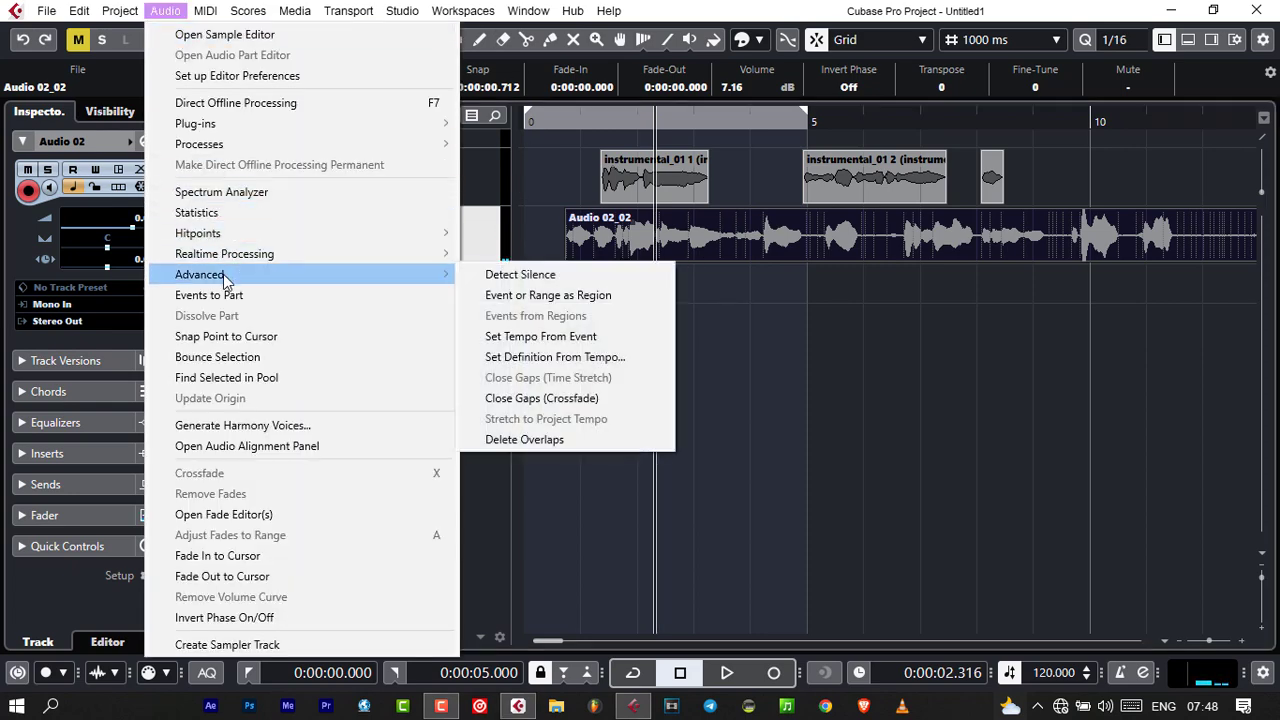
{"action": "left_click", "coordinate": [492, 276]}
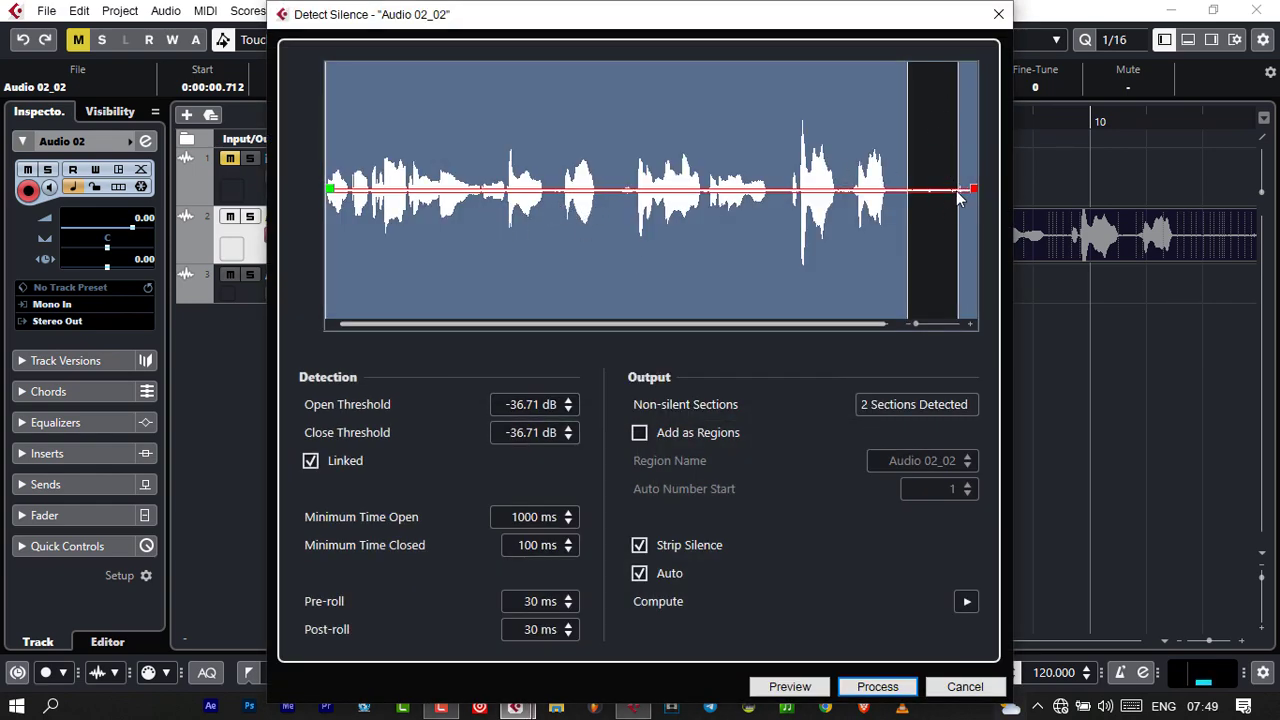
{"action": "left_click_drag", "start_coordinate": [975, 189], "coordinate": [978, 199]}
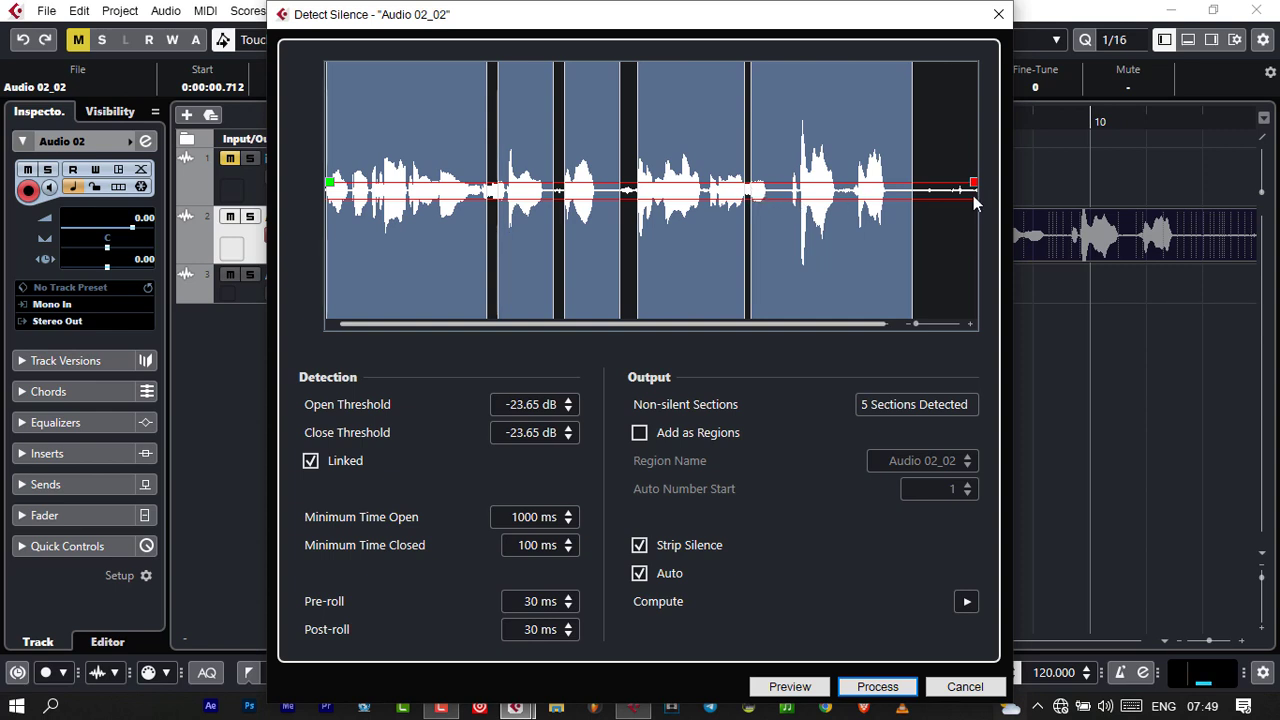
{"action": "left_click_drag", "start_coordinate": [978, 188], "coordinate": [974, 194]}
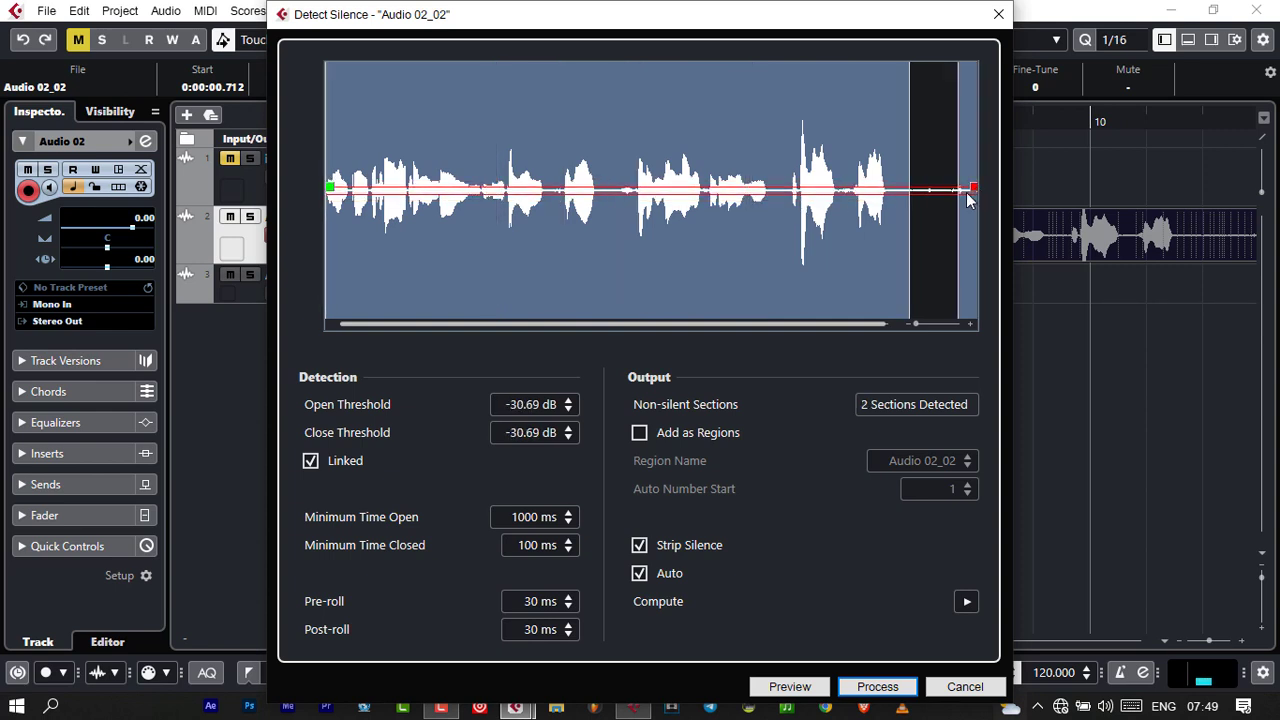
{"action": "left_click", "coordinate": [998, 14]}
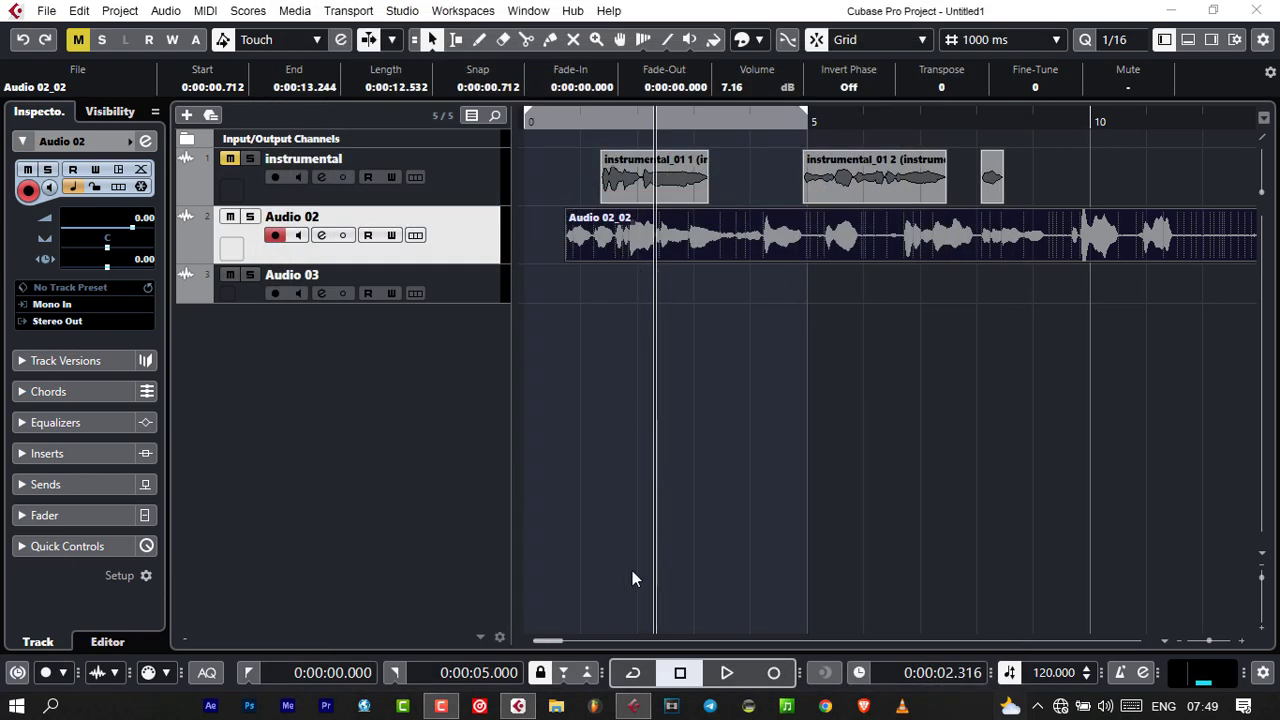
- Move the trimmed Audio 02 clip to the project start and play it back briefly from there
{"action": "left_click_drag", "start_coordinate": [549, 642], "coordinate": [549, 646]}
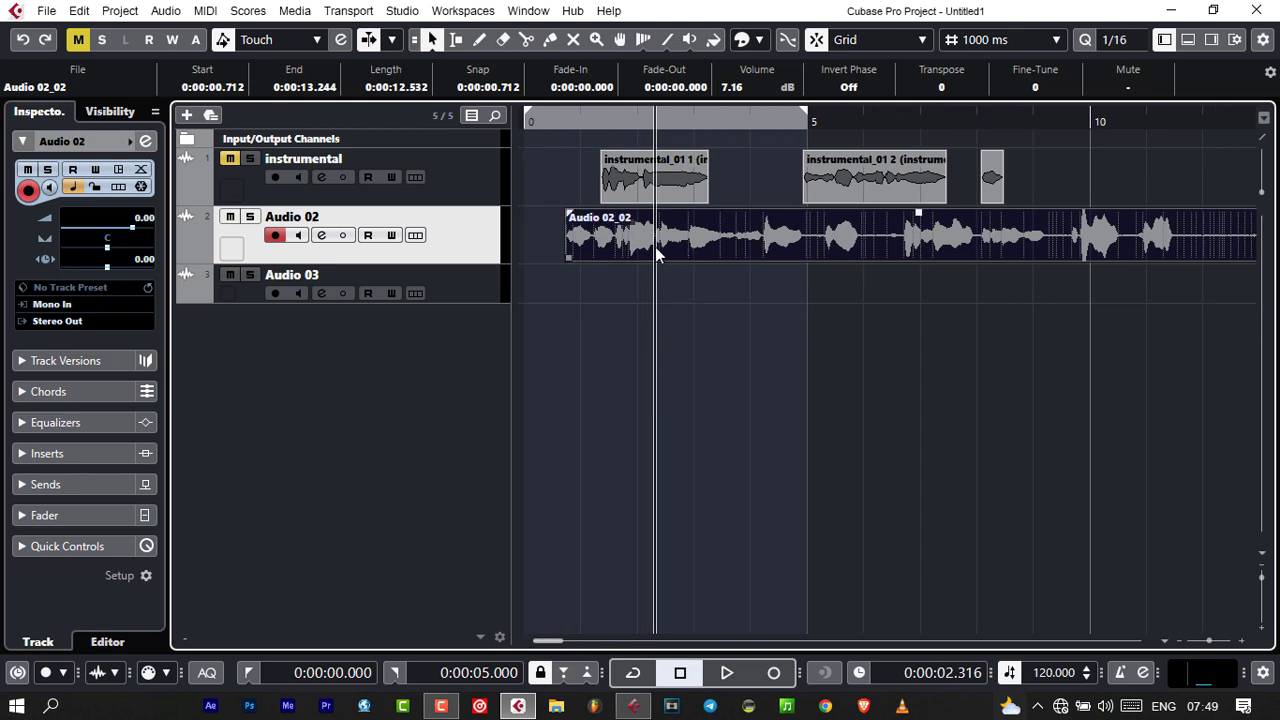
{"action": "left_click_drag", "start_coordinate": [655, 247], "coordinate": [578, 262]}
{"action": "key", "text": "Home"}
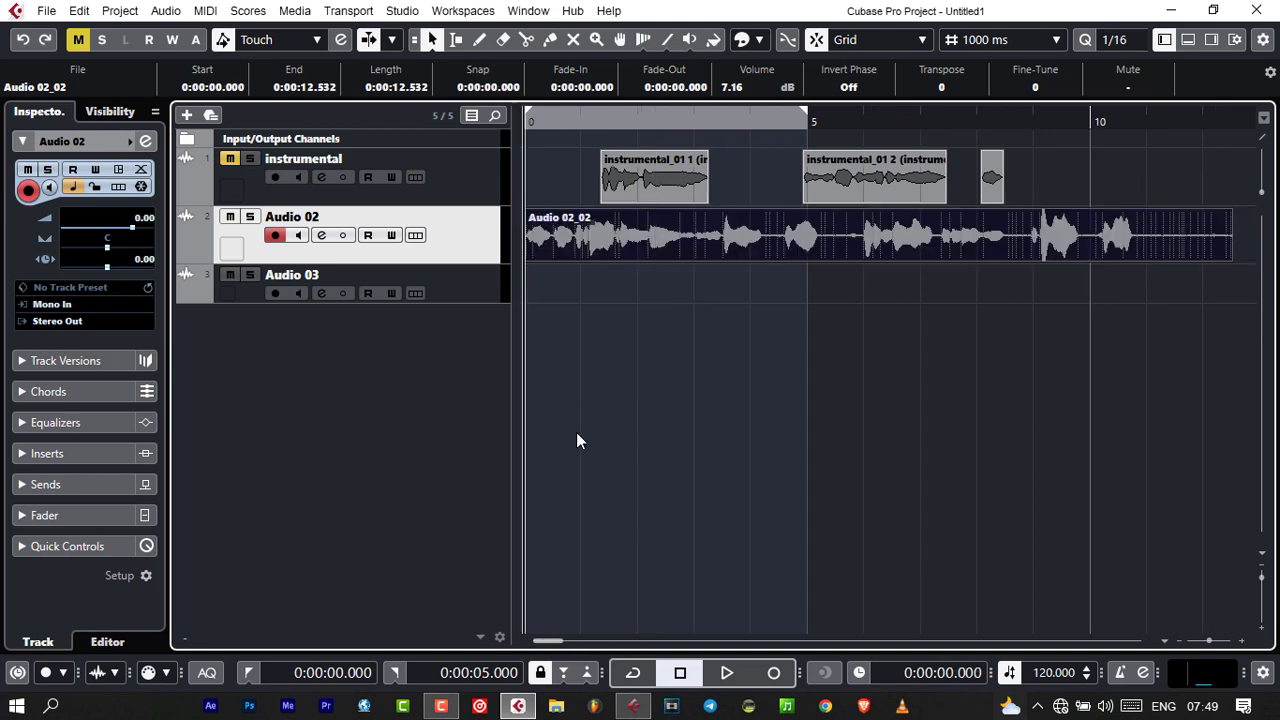
{"action": "key", "text": "space"}
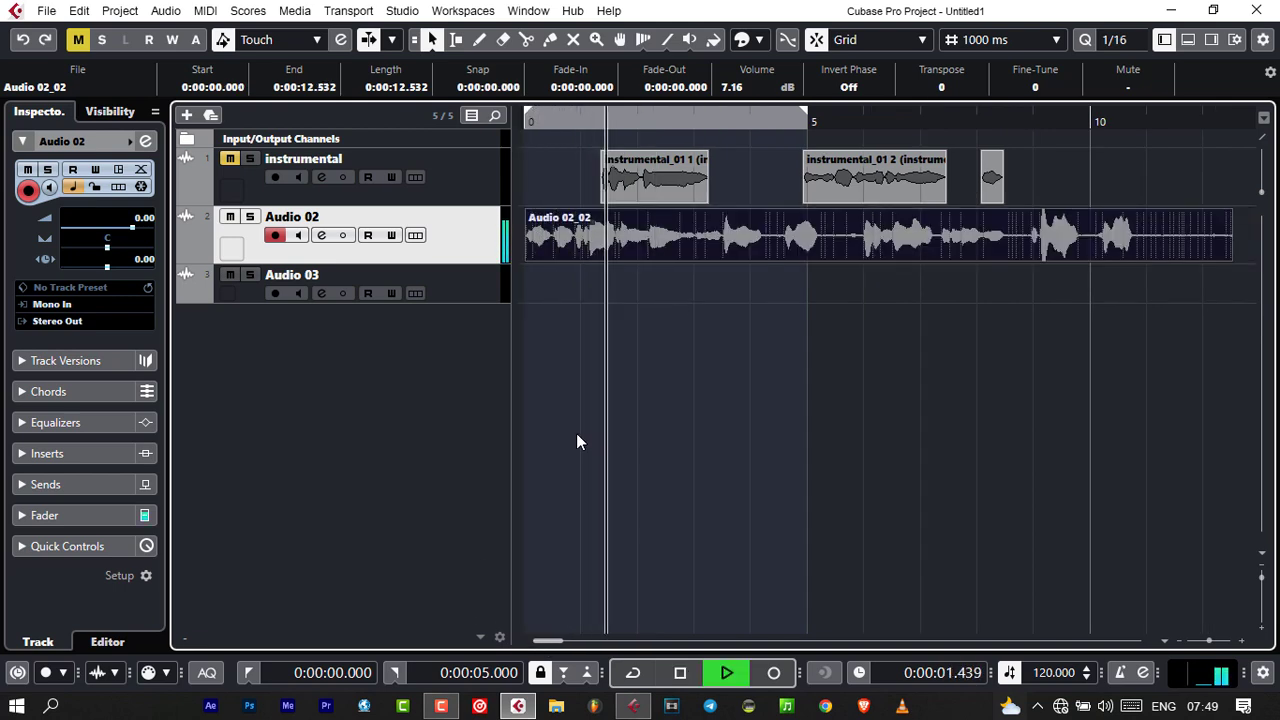
{"action": "key", "text": "space"}
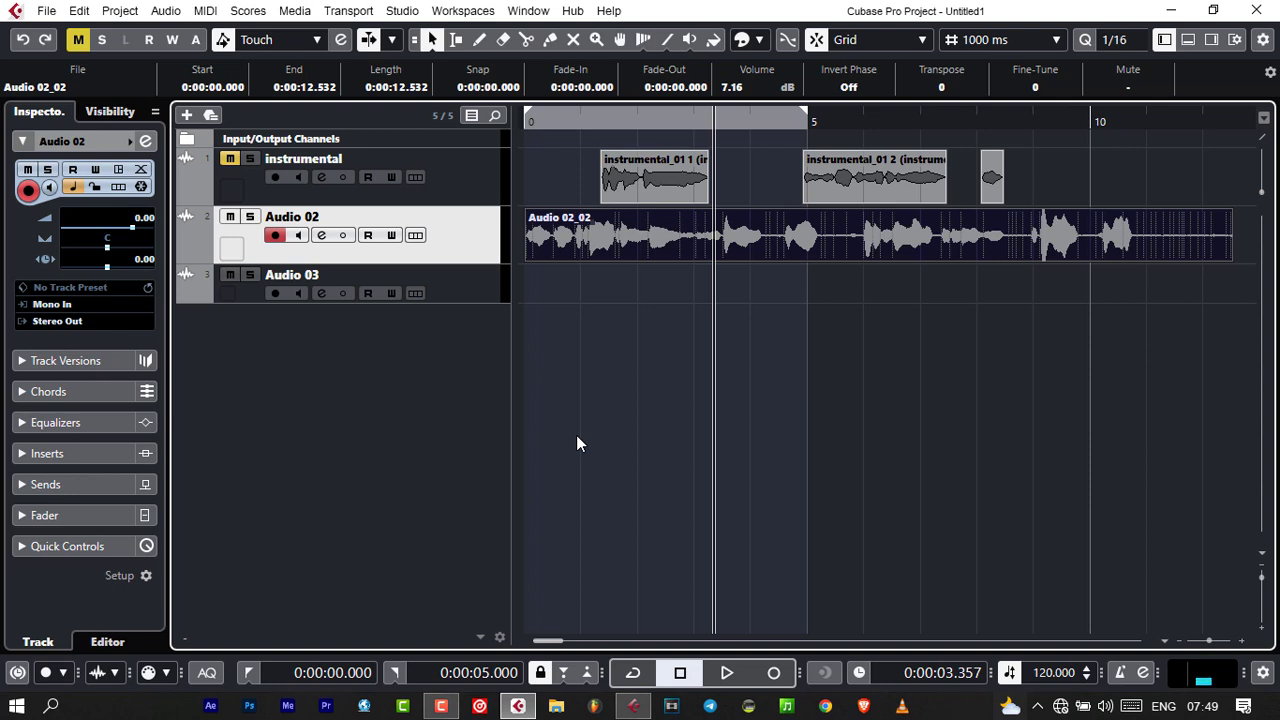
- Start adding an effect track and choose the Abbey Road Plates Mono reverb as its effect
{"action": "right_click", "coordinate": [451, 430]}
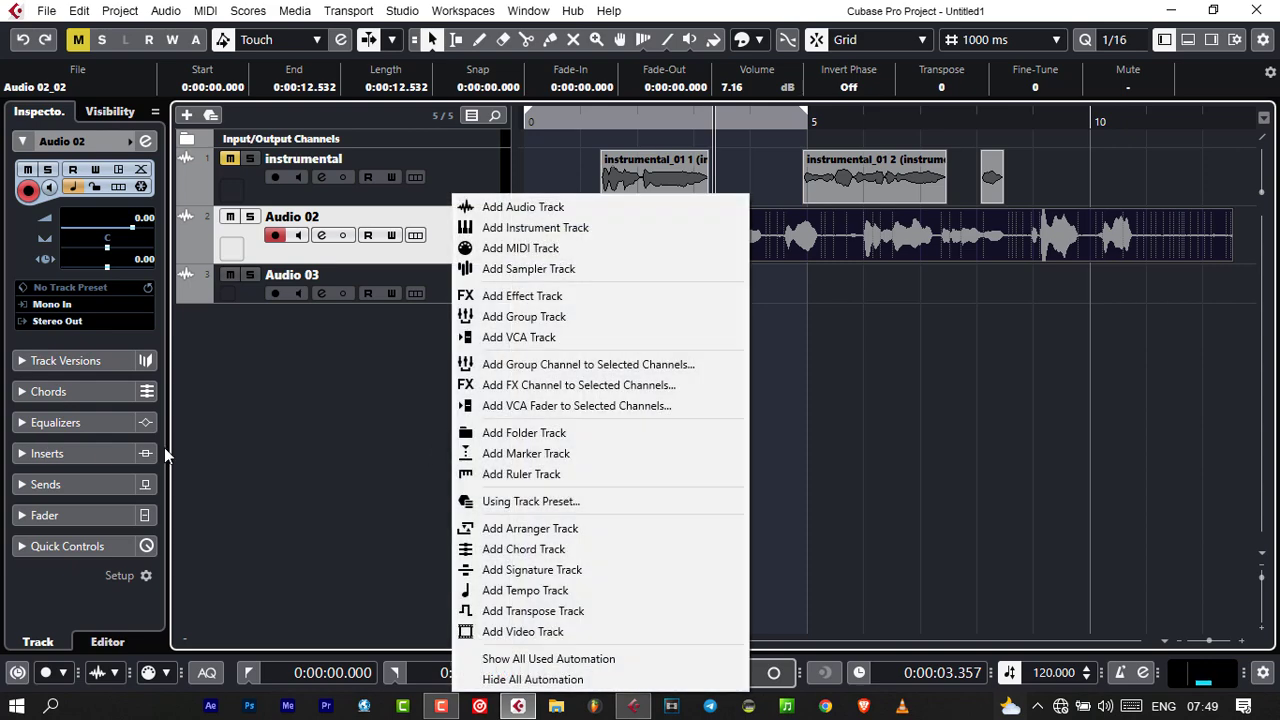
{"action": "left_click", "coordinate": [522, 298]}
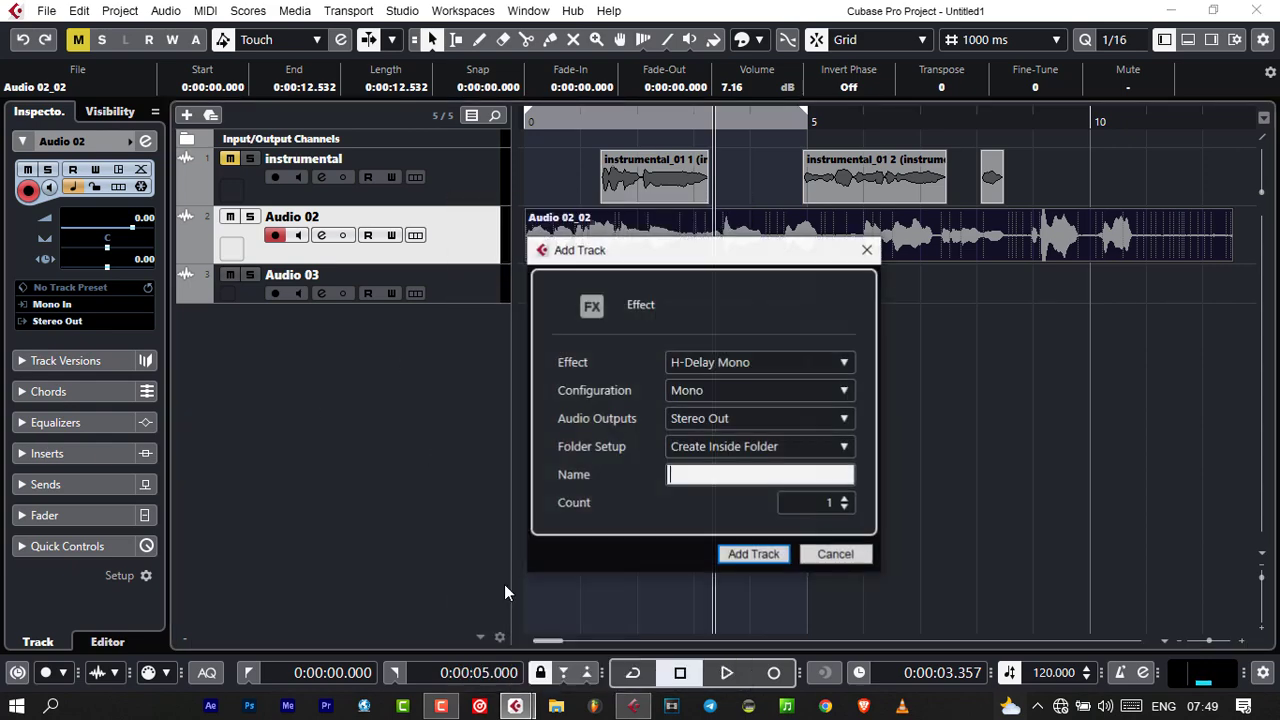
{"action": "left_click", "coordinate": [768, 361]}
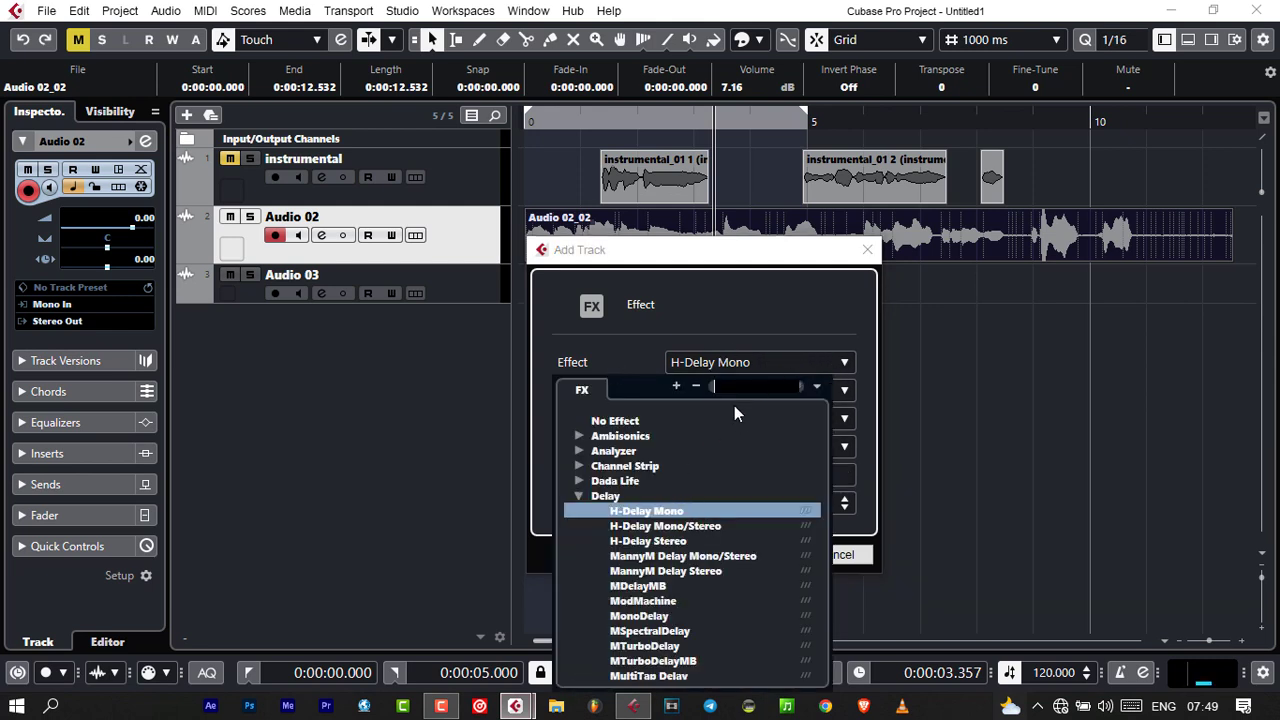
{"action": "left_click", "coordinate": [580, 496]}
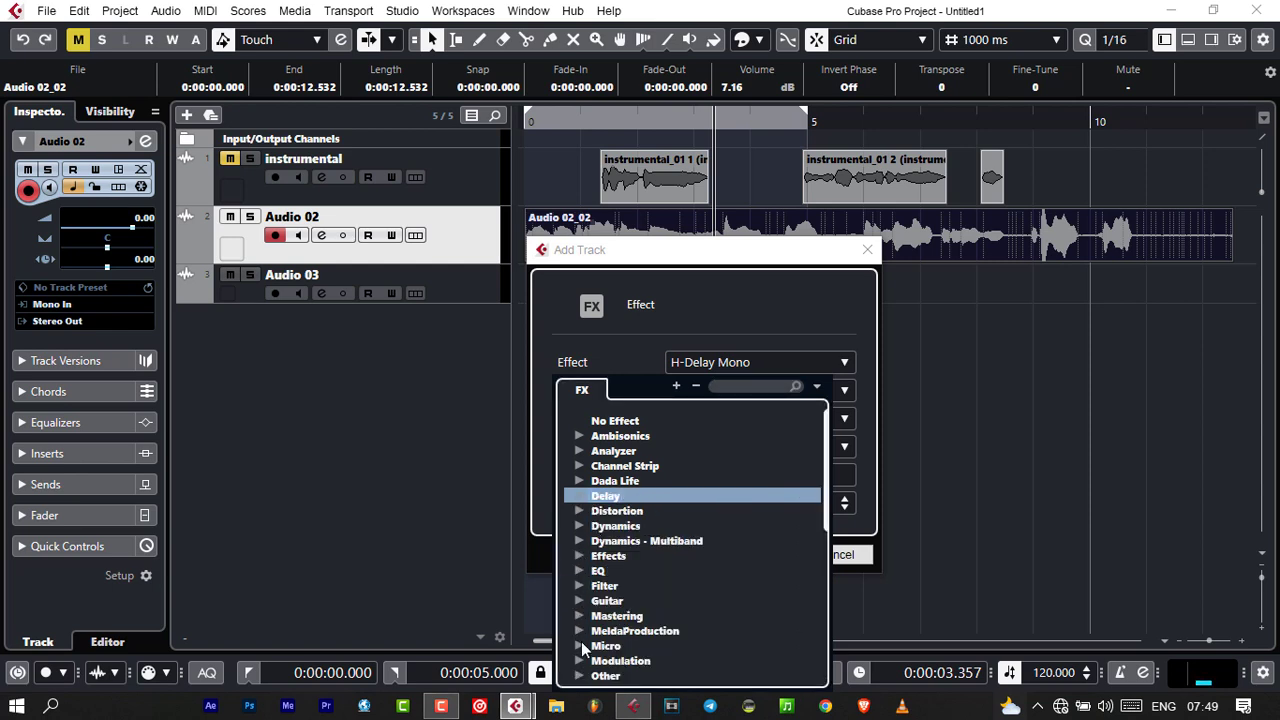
{"action": "scroll", "coordinate": [581, 641], "scroll_direction": "down", "scroll_amount": 2}
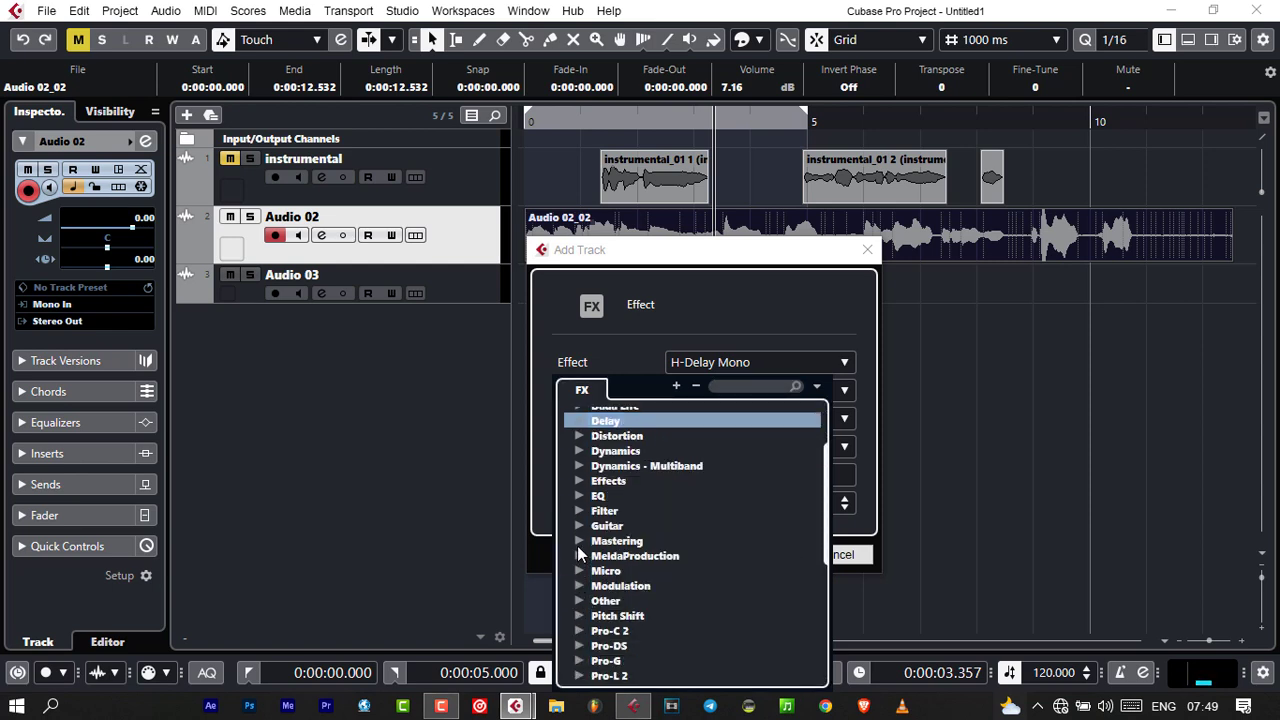
{"action": "scroll", "coordinate": [593, 595], "scroll_direction": "down", "scroll_amount": 1}
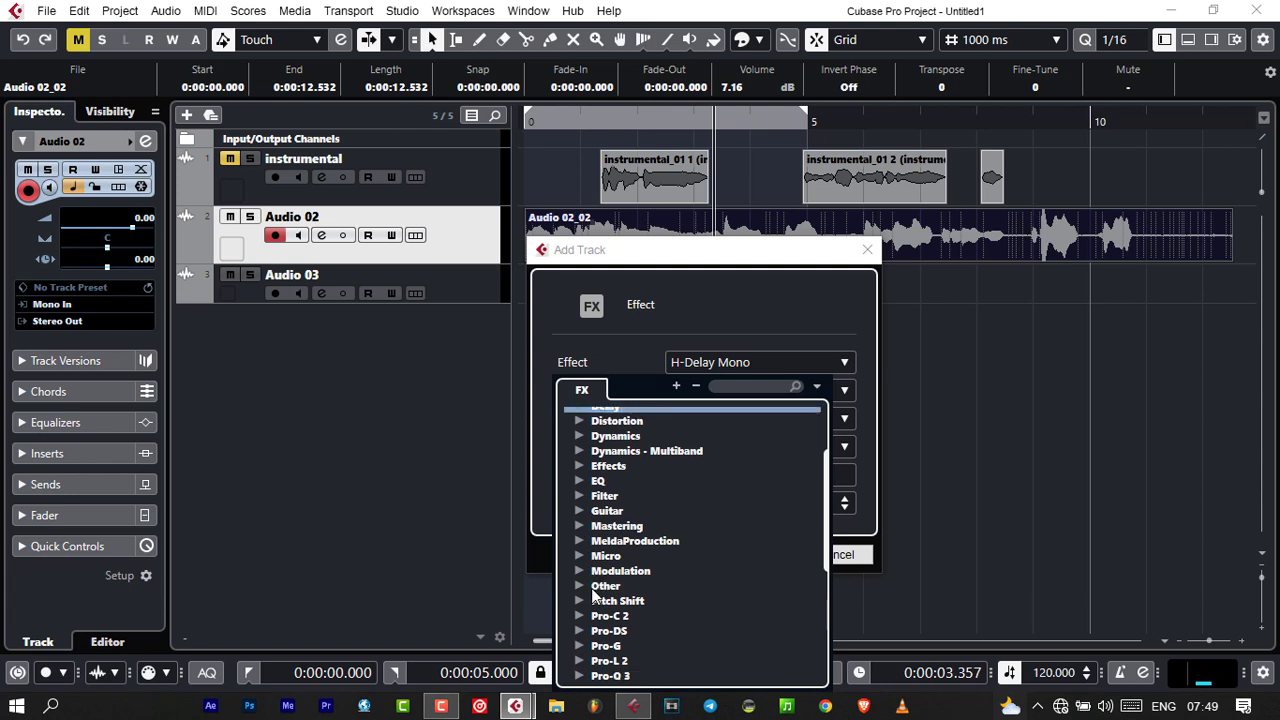
{"action": "scroll", "coordinate": [592, 596], "scroll_direction": "down", "scroll_amount": 4}
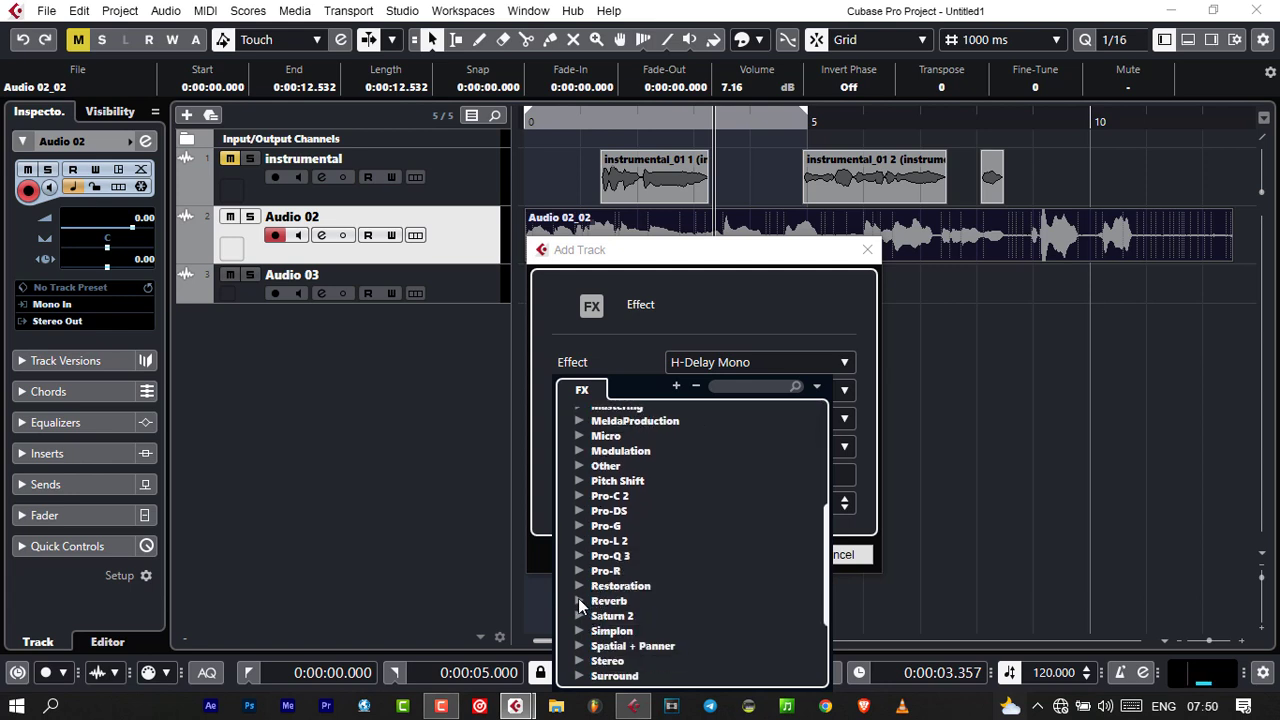
{"action": "left_click", "coordinate": [578, 600]}
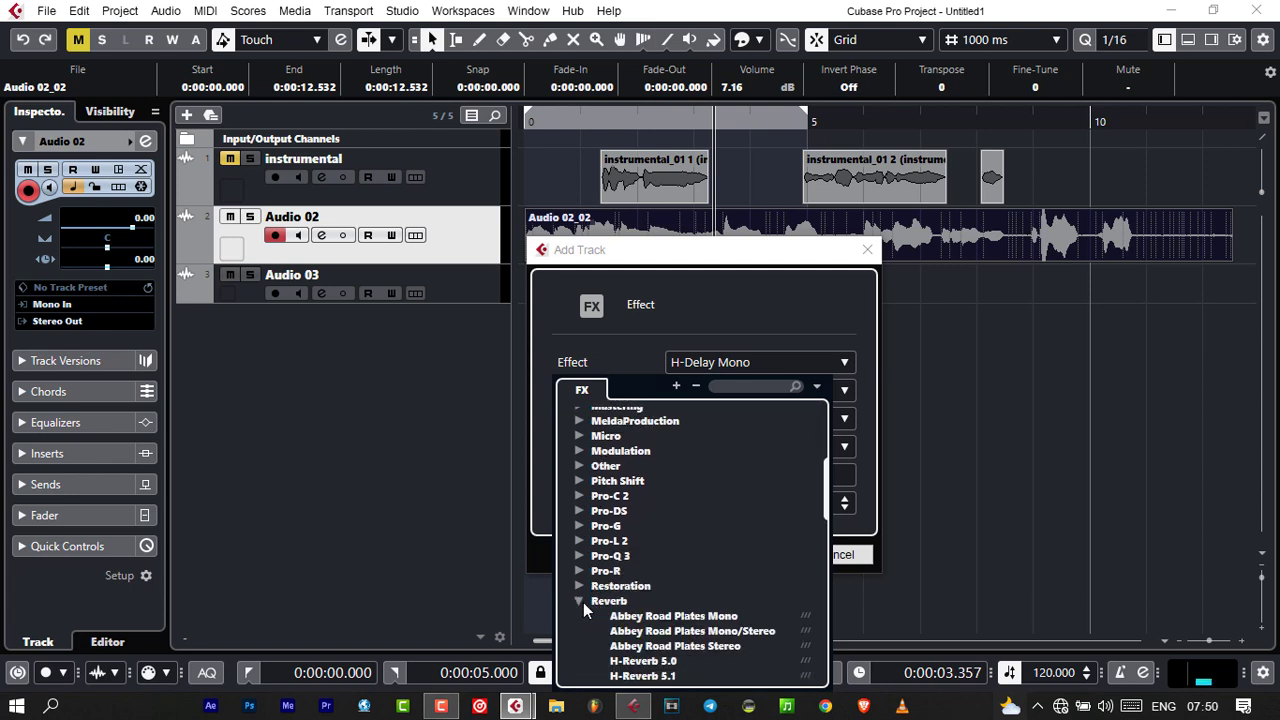
{"action": "left_click", "coordinate": [645, 617]}
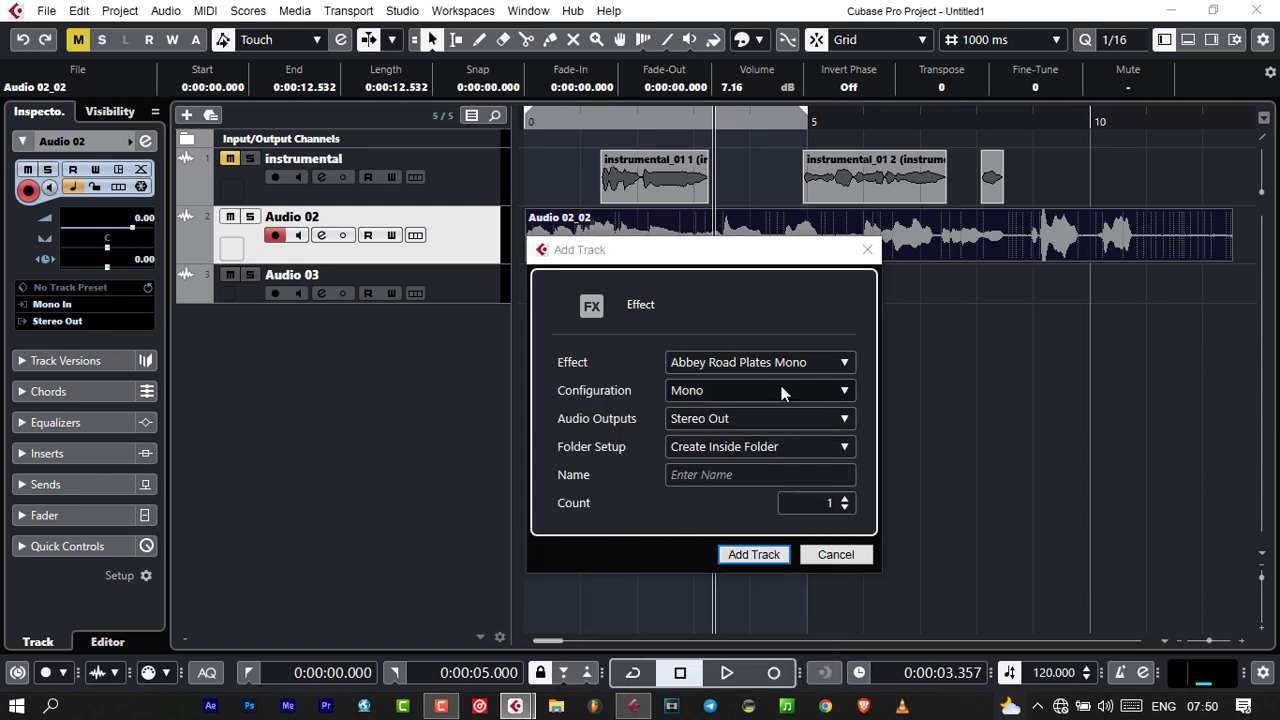
- Name the new effect track RV
{"action": "left_click", "coordinate": [732, 475]}
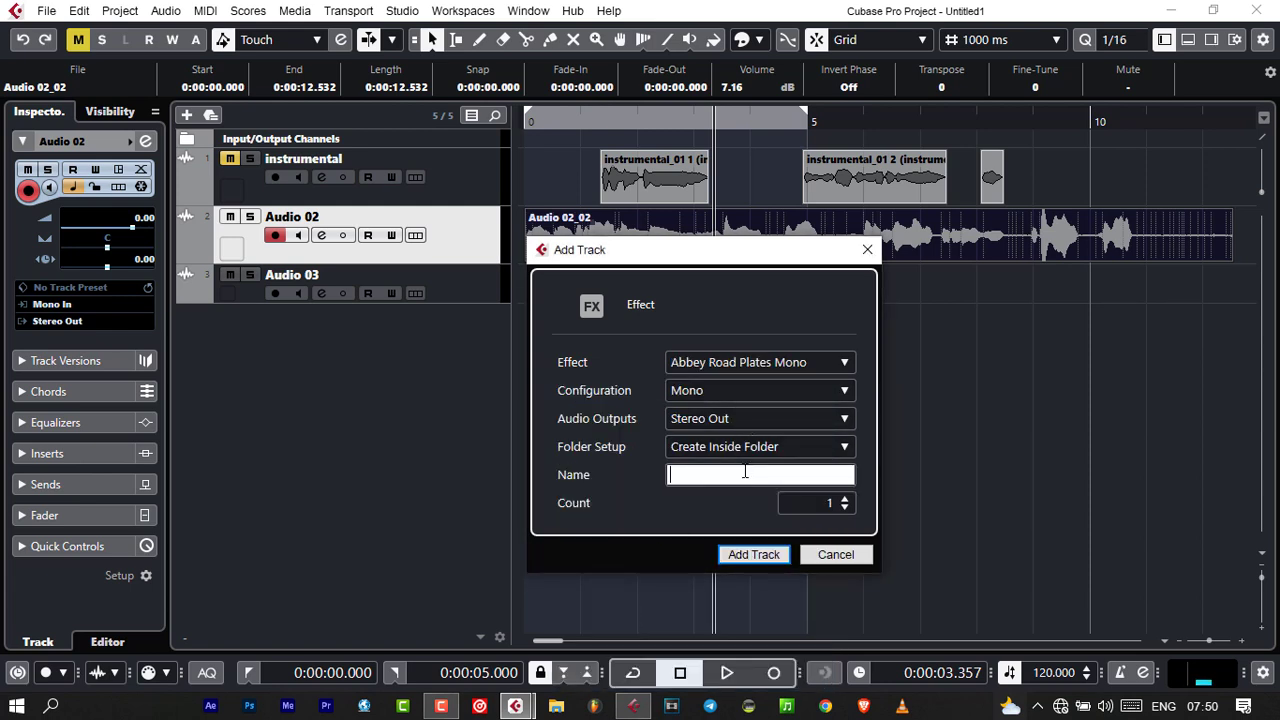
{"action": "type", "text": "rv"}
{"action": "key", "text": "BackSpace"}
{"action": "key", "text": "BackSpace"}
{"action": "key", "text": "BackSpace"}
{"action": "type", "text": "RV"}
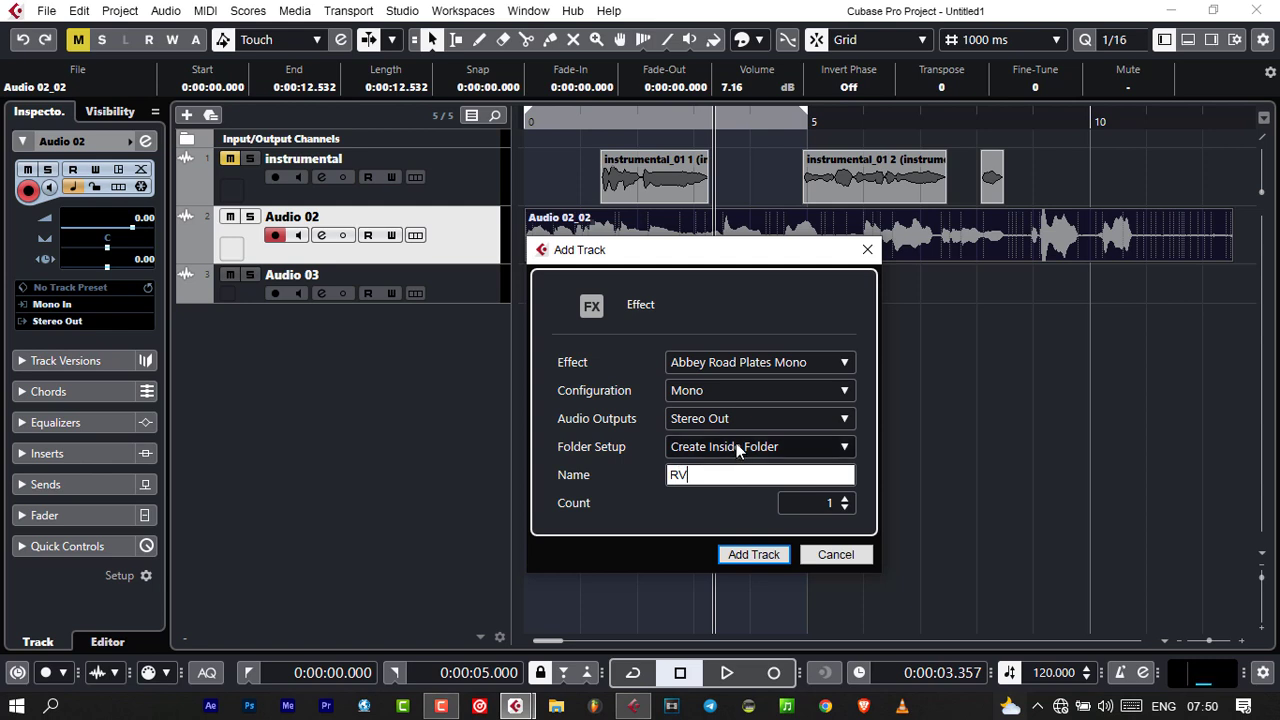
- Create the RV track, set its reverb's Dry/Wet mix to 14%, and close the plug-in window
{"action": "left_click", "coordinate": [759, 562]}
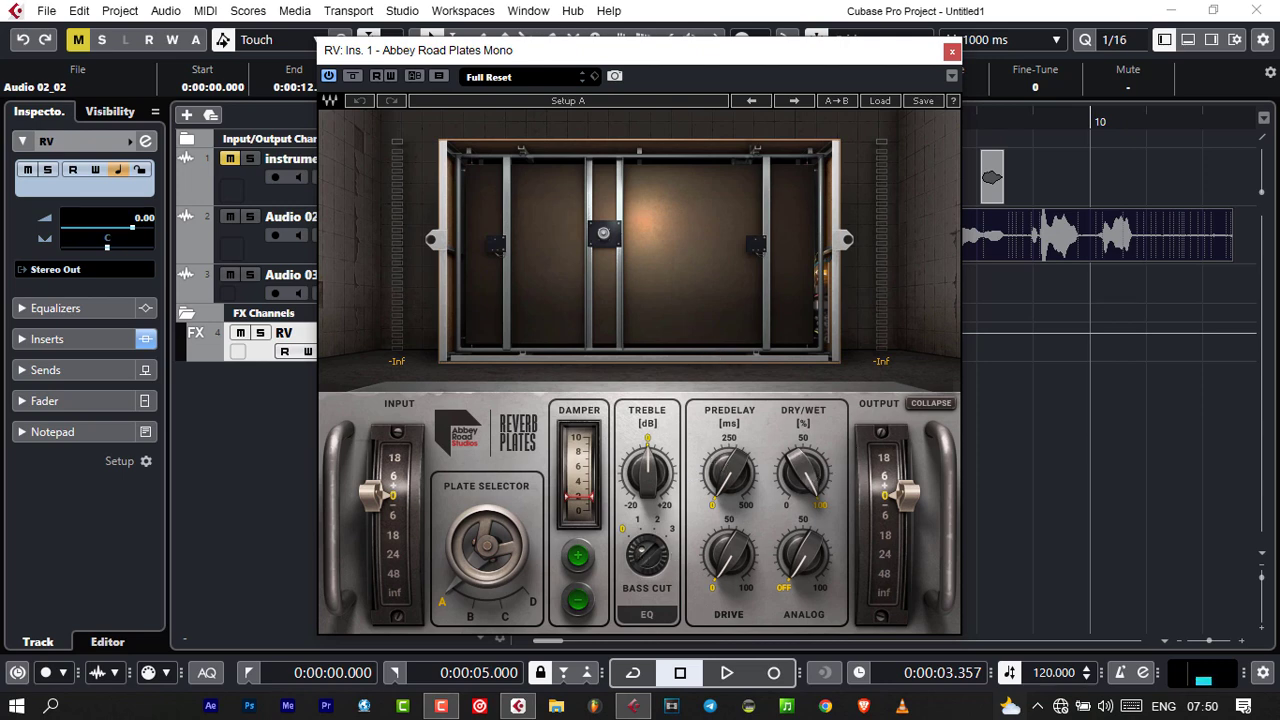
{"action": "left_click_drag", "start_coordinate": [803, 470], "coordinate": [803, 532]}
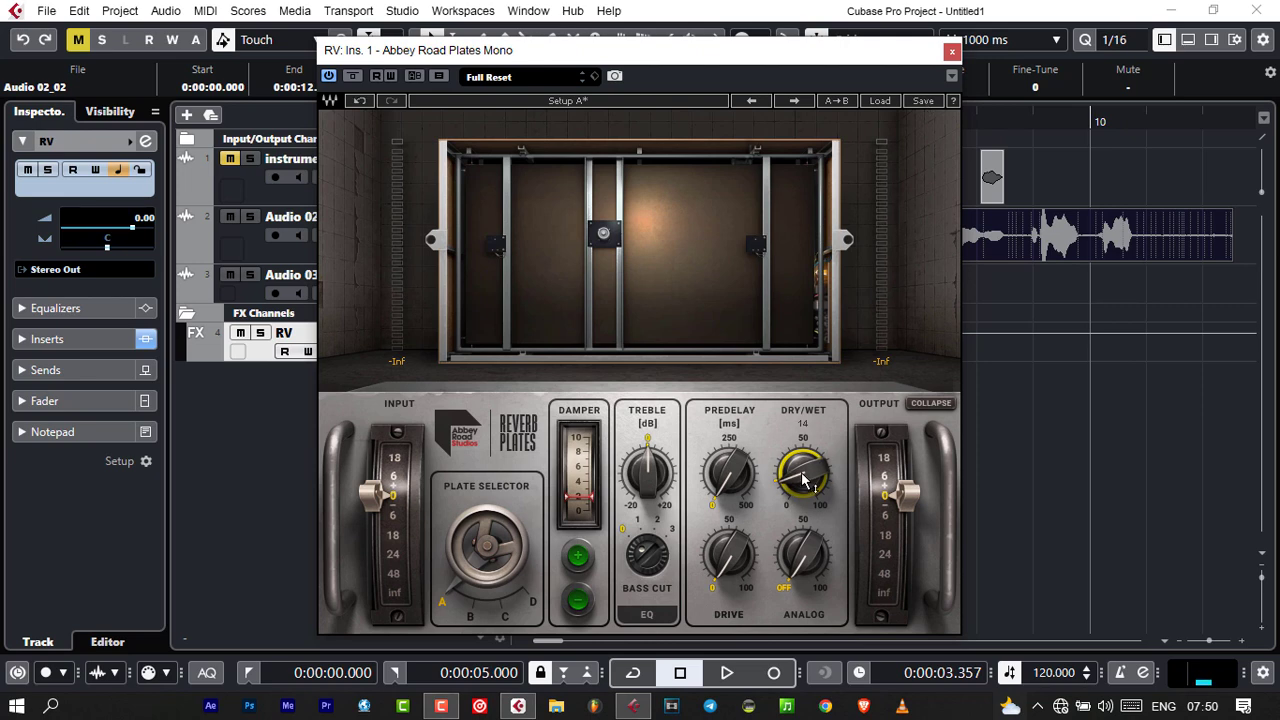
{"action": "left_click", "coordinate": [952, 54]}
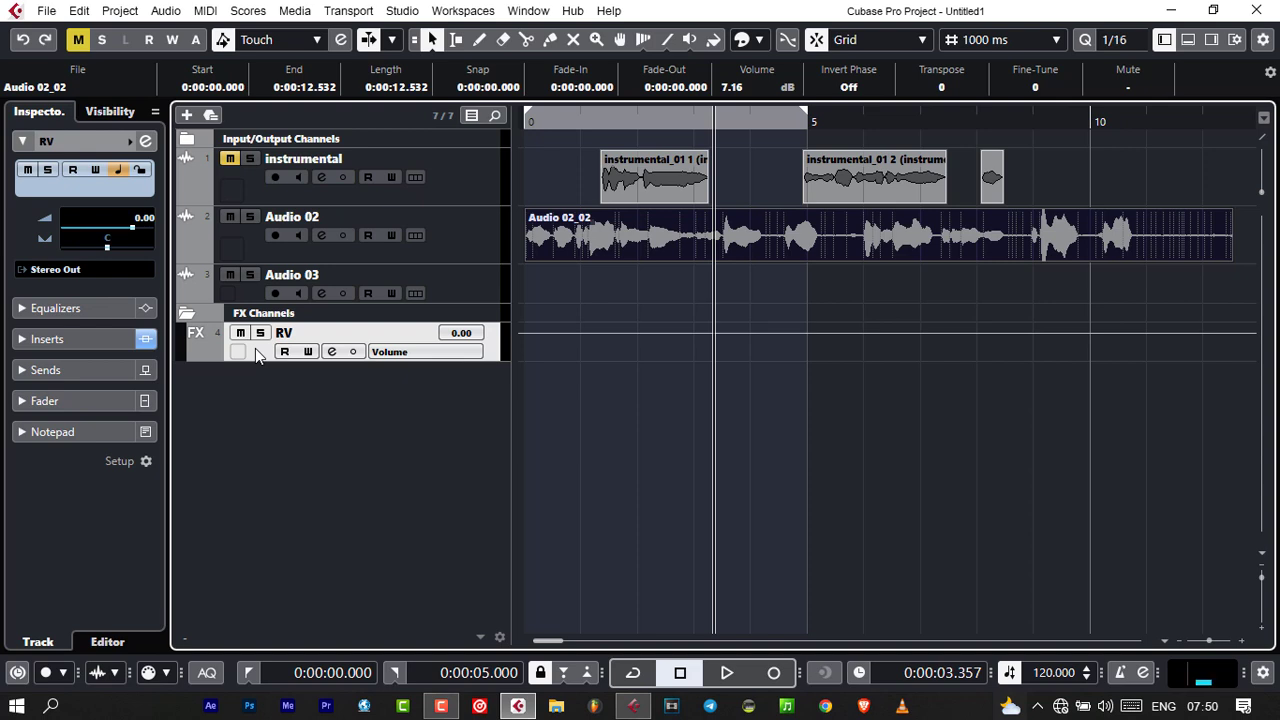
- Route the first send of the Audio 02 channel to RV, activate it, and play the result back briefly
{"action": "left_click", "coordinate": [468, 245]}
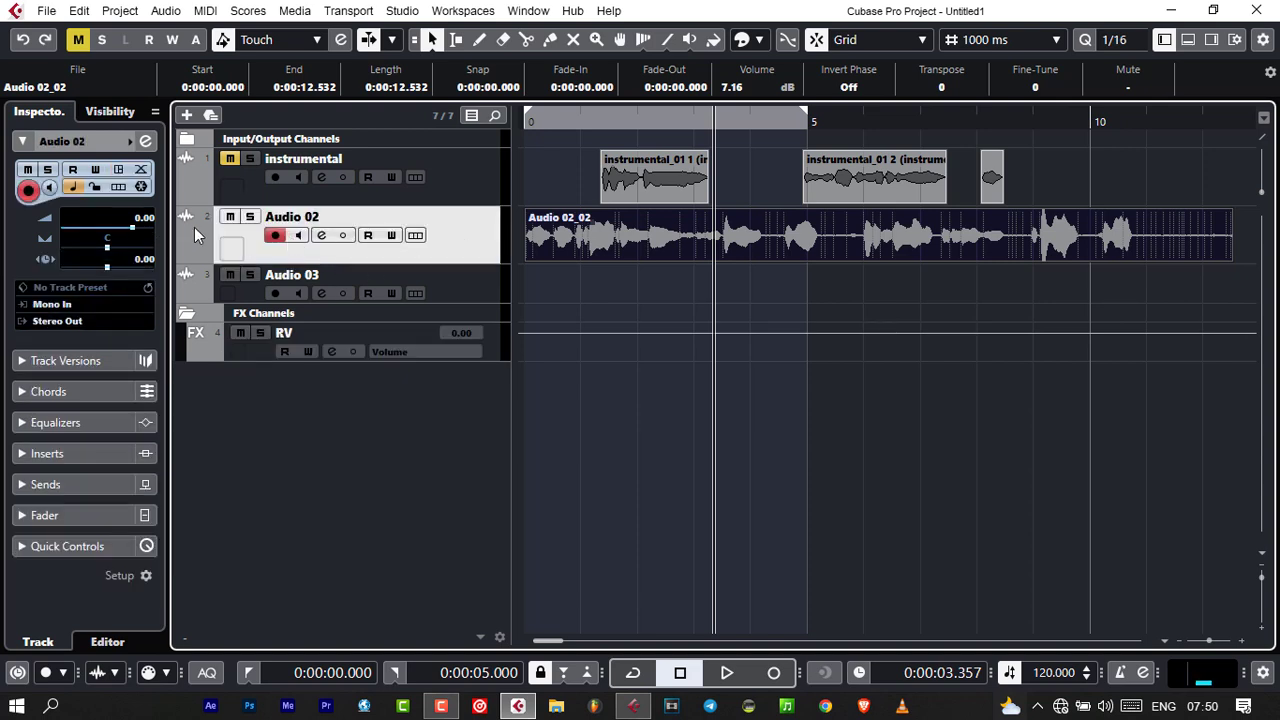
{"action": "left_click", "coordinate": [146, 143]}
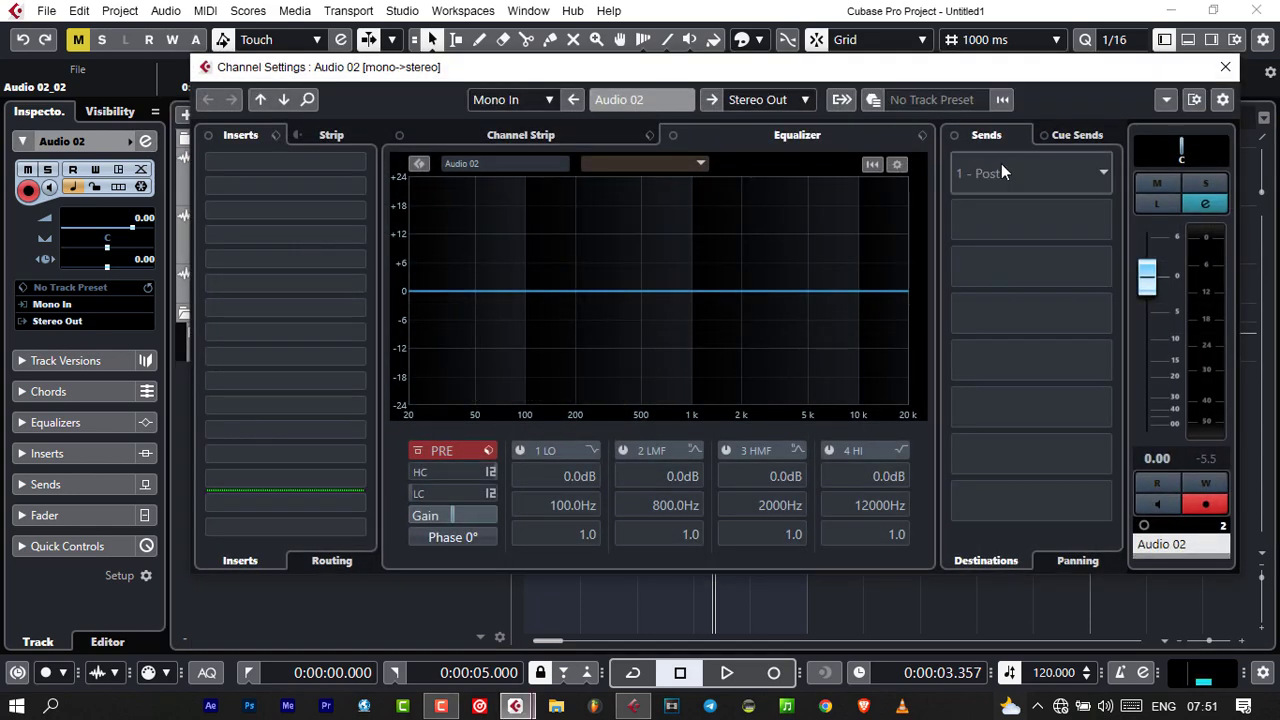
{"action": "left_click", "coordinate": [1009, 173]}
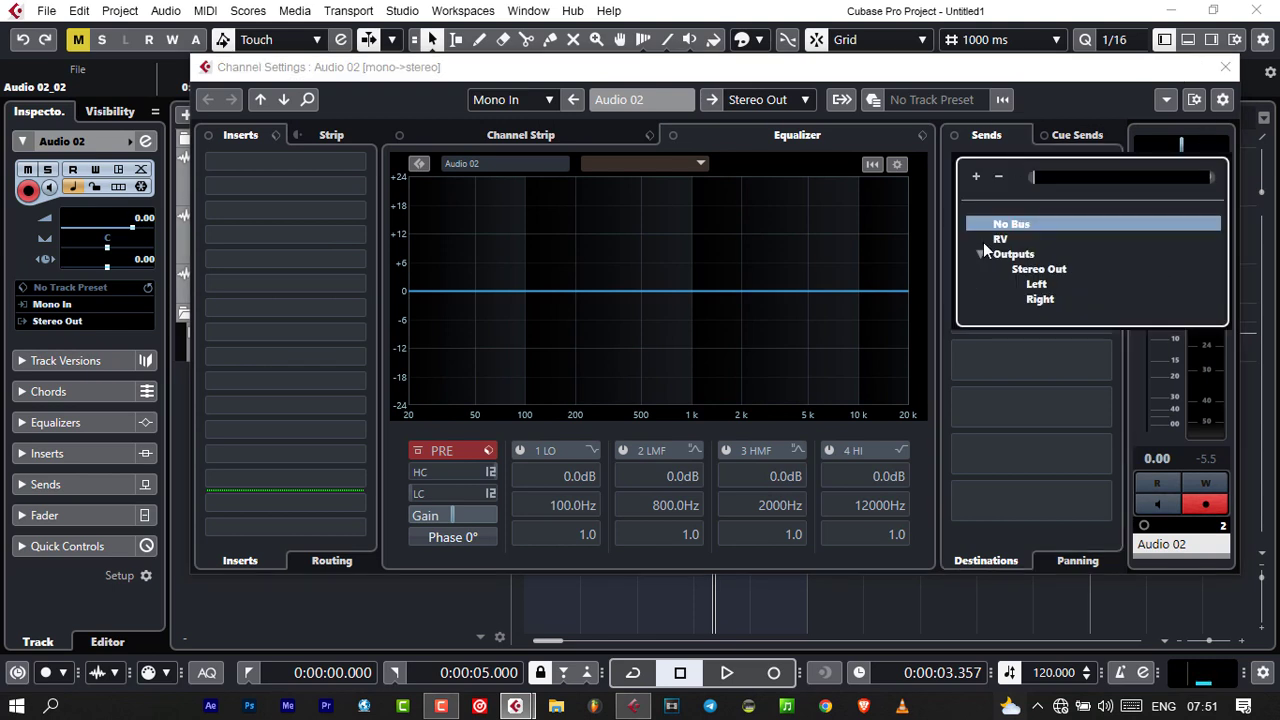
{"action": "left_click", "coordinate": [998, 240]}
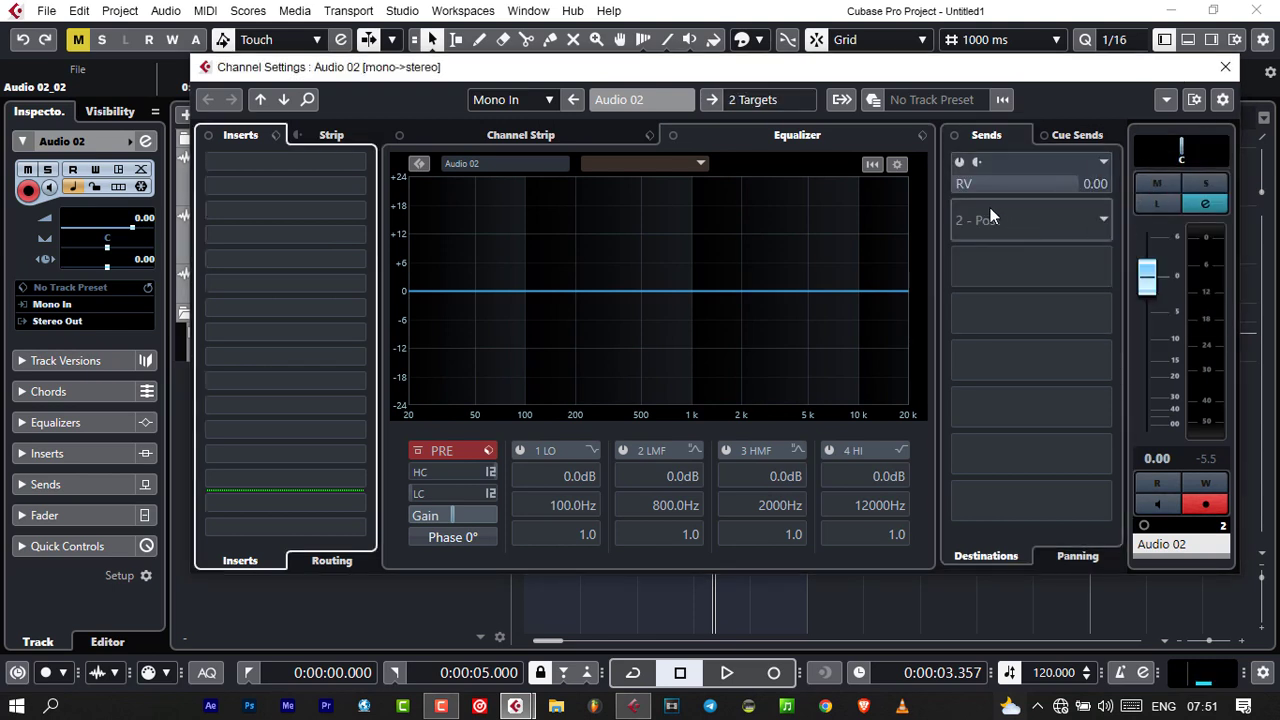
{"action": "left_click", "coordinate": [960, 162]}
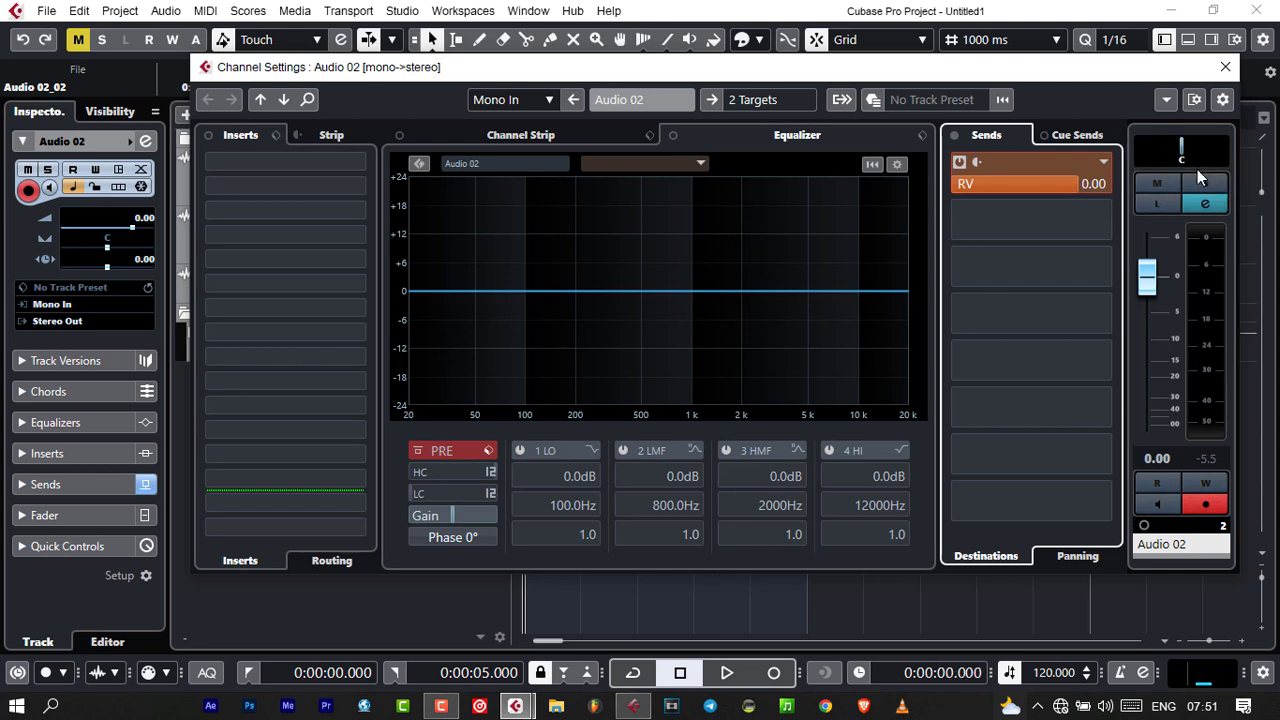
{"action": "key", "text": "space"}
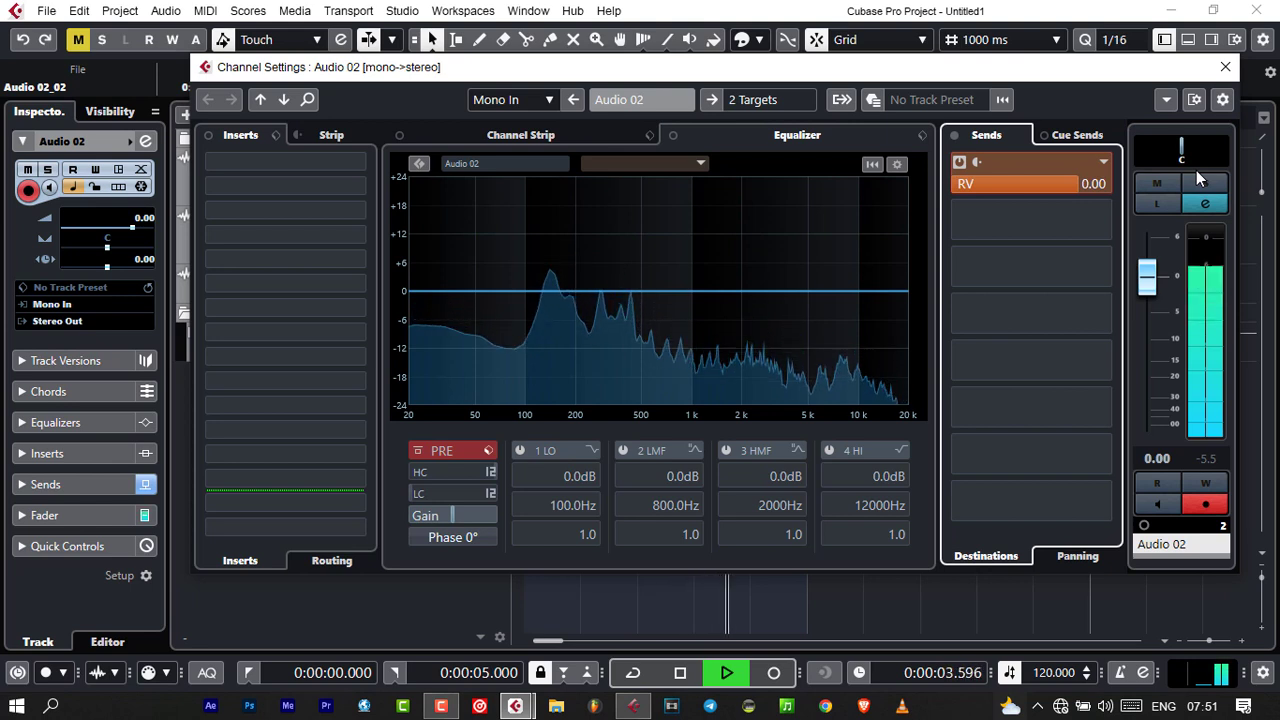
{"action": "key", "text": "space"}
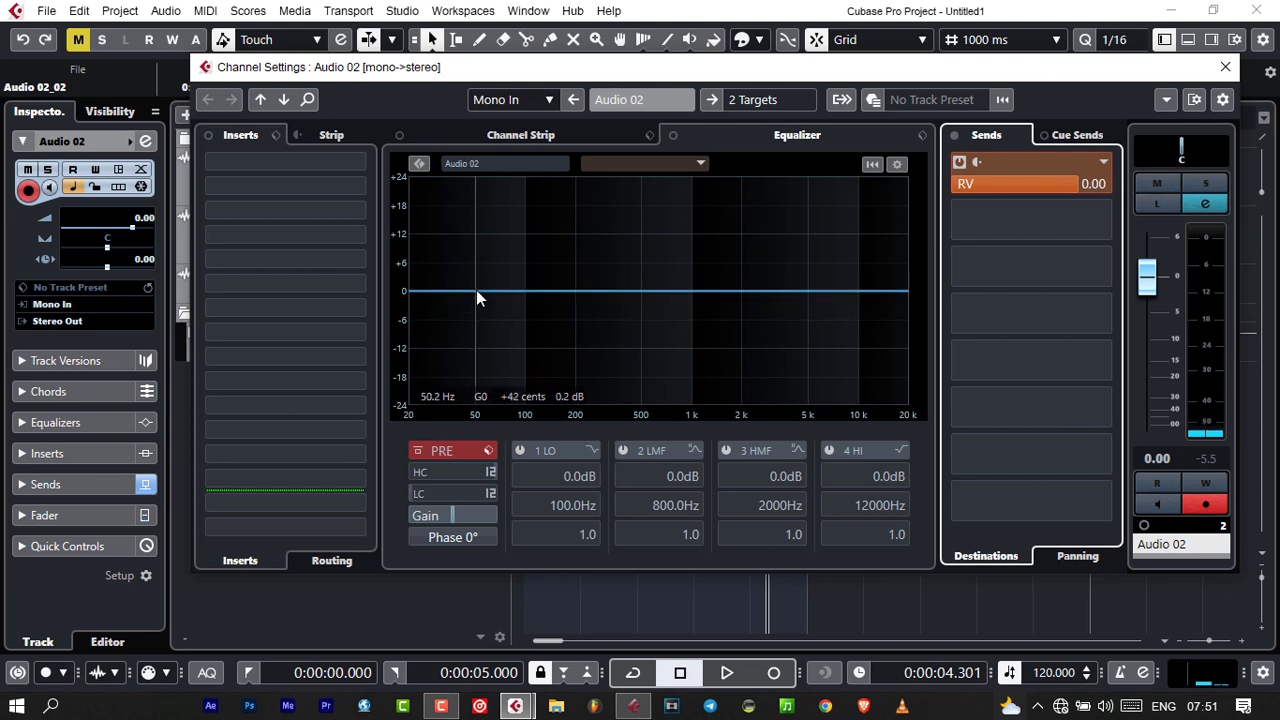
- Cut the Audio 02 low EQ band by 24 dB at 63.4 Hz and enable the low-cut filter at 160.7 Hz
{"action": "left_click_drag", "start_coordinate": [476, 290], "coordinate": [492, 426]}
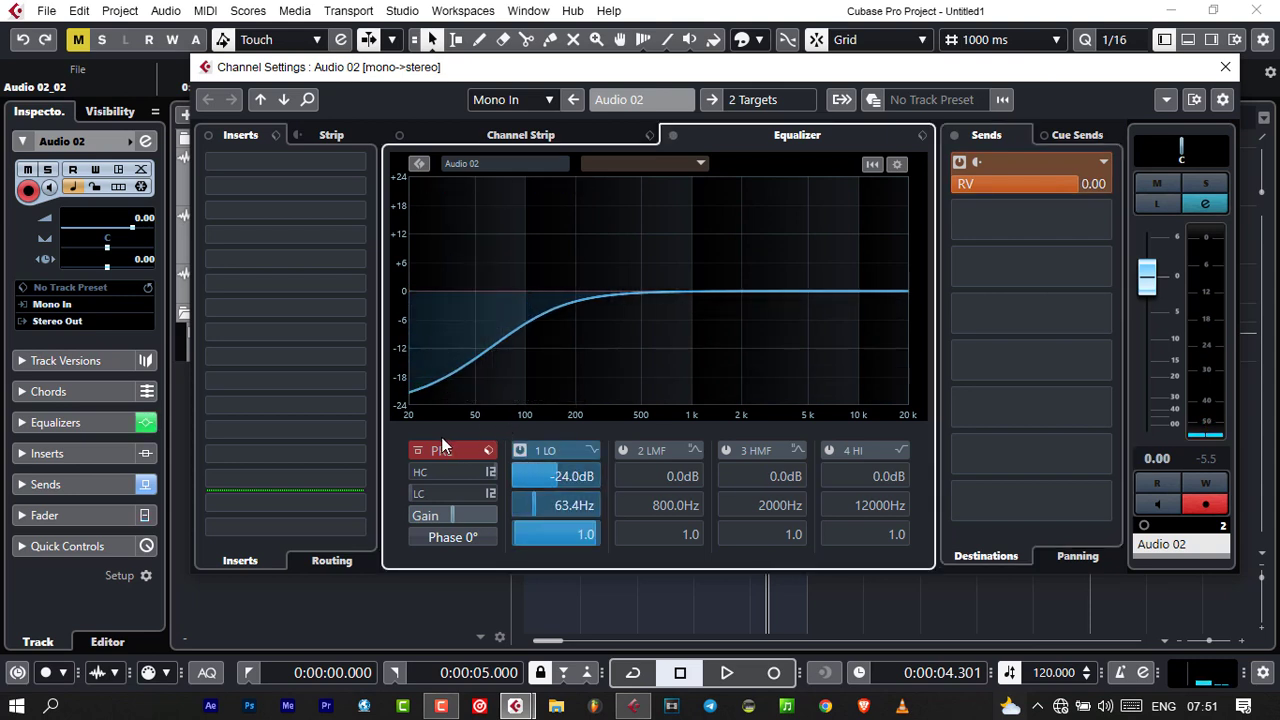
{"action": "left_click", "coordinate": [453, 494]}
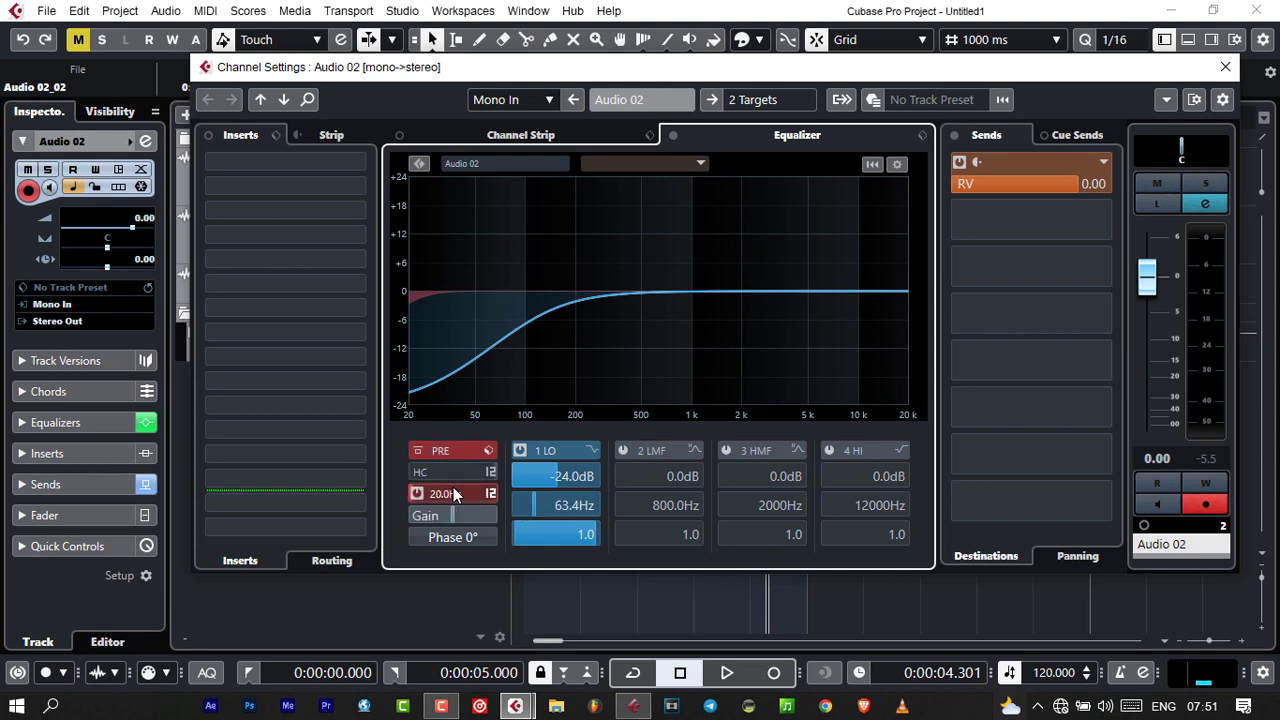
{"action": "scroll", "coordinate": [453, 489], "scroll_direction": "up", "scroll_amount": 10}
{"action": "scroll", "coordinate": [457, 487], "scroll_direction": "up", "scroll_amount": 10}
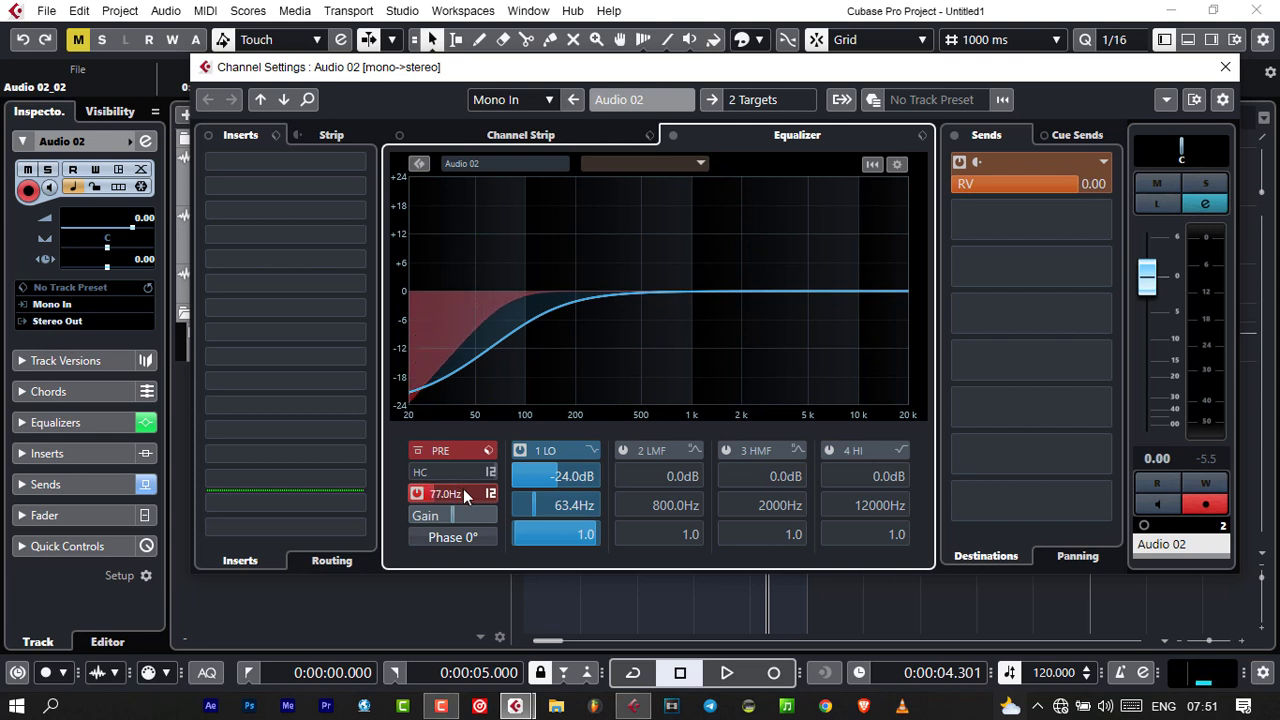
{"action": "scroll", "coordinate": [465, 489], "scroll_direction": "up", "scroll_amount": 4}
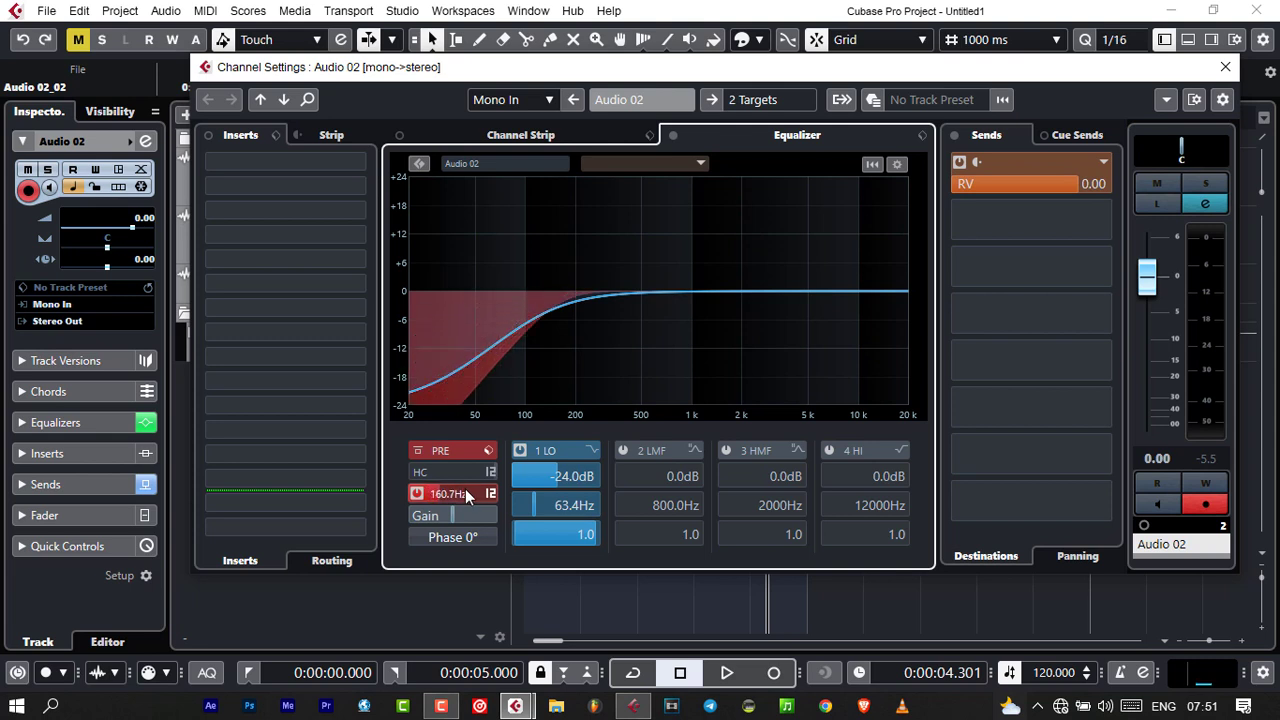
- Boost the Audio 02 high-mid EQ band by 2.6 dB at 2581 Hz during playback, stop, and close the channel settings
{"action": "key", "text": "space"}
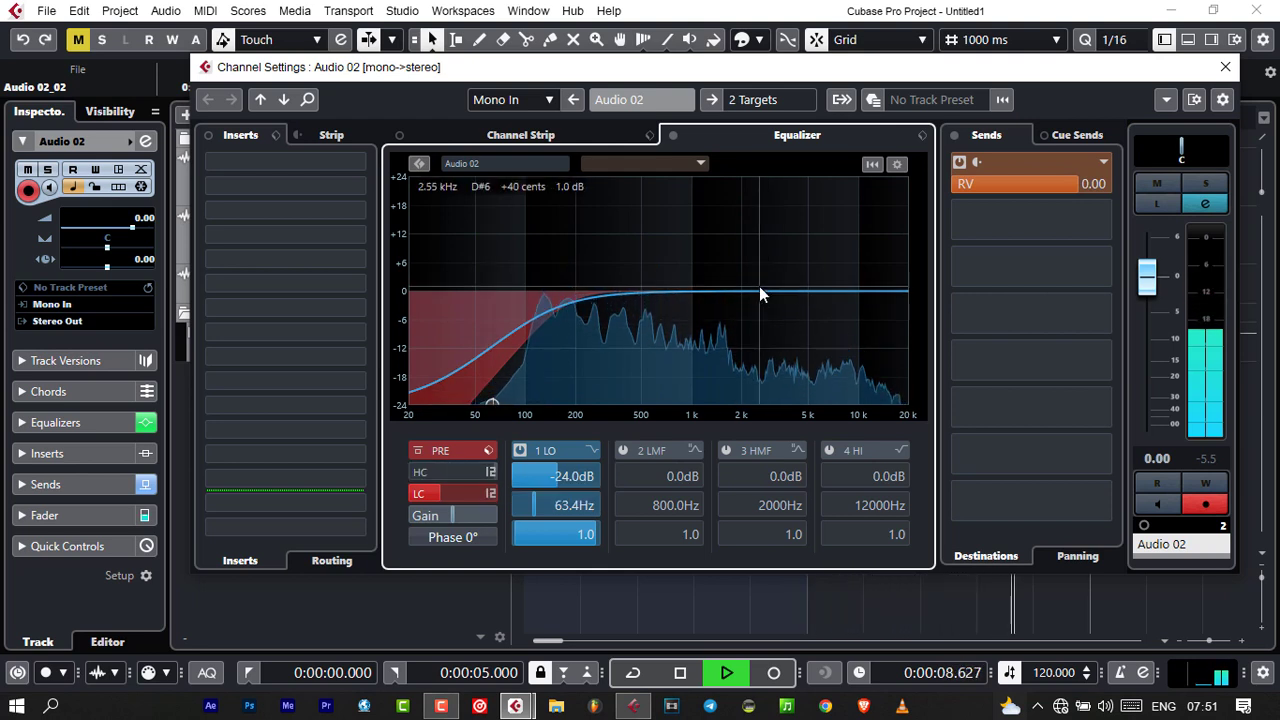
{"action": "mouse_move", "coordinate": [759, 289]}
{"action": "left_mouse_down"}
{"action": "mouse_move", "coordinate": [760, 272]}
{"action": "mouse_move", "coordinate": [762, 286]}
{"action": "left_mouse_up"}
{"action": "key", "text": "space"}
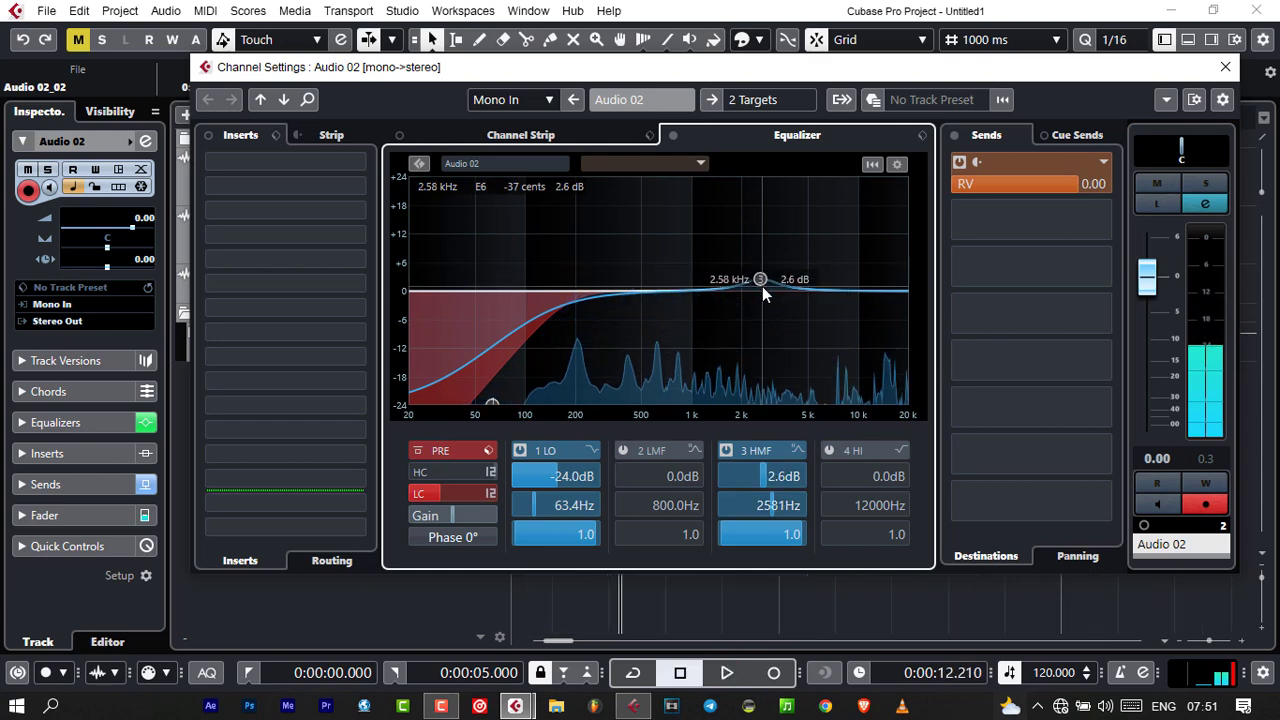
{"action": "left_click", "coordinate": [1225, 67]}
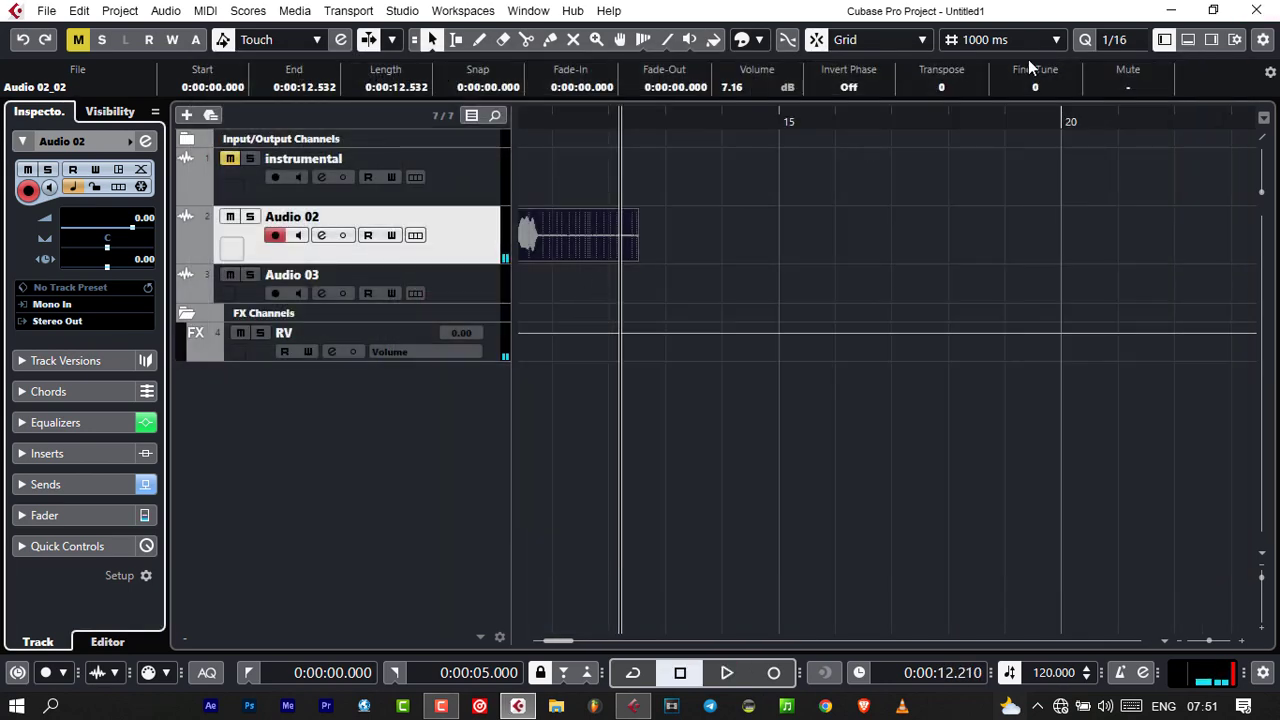